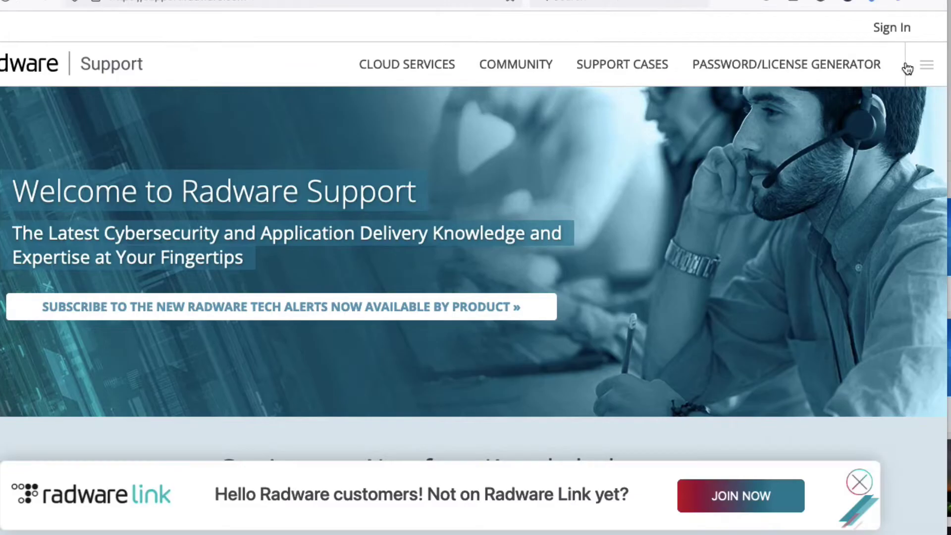
Step: Go to the portal's Downloads page and begin signing in with the account e-mail
click(926, 73)
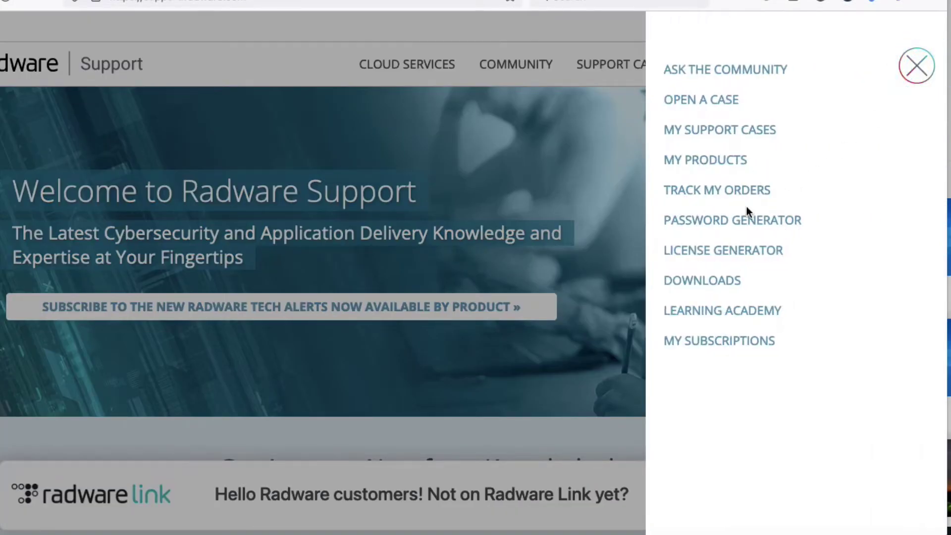
click(738, 278)
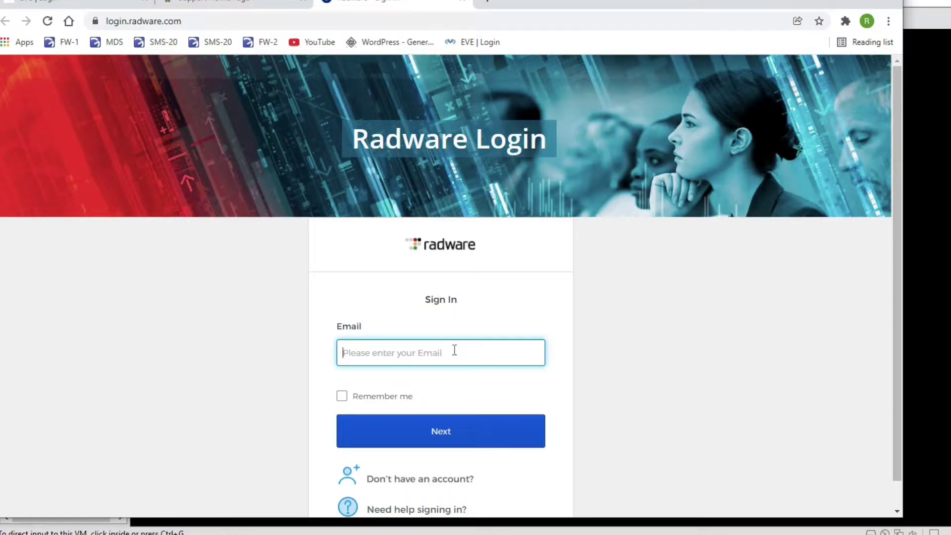
click(454, 350)
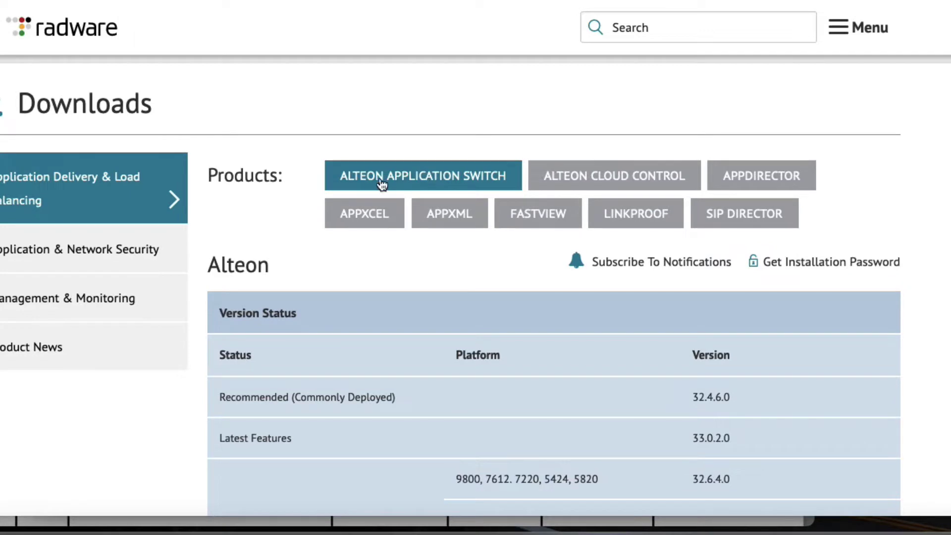
Step: Open the Alteon Application Switch downloads and check the series in the Version dropdown
click(423, 179)
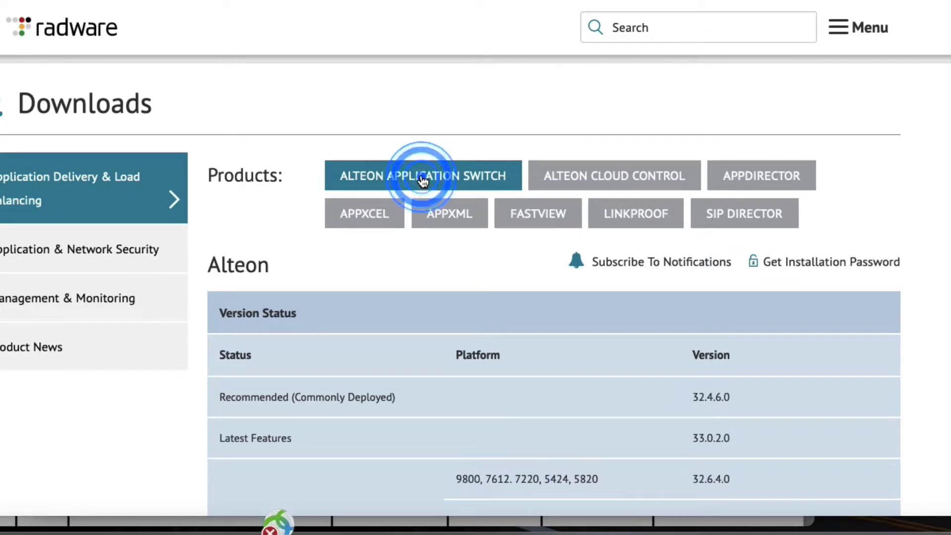
scroll(422, 181, down, 2)
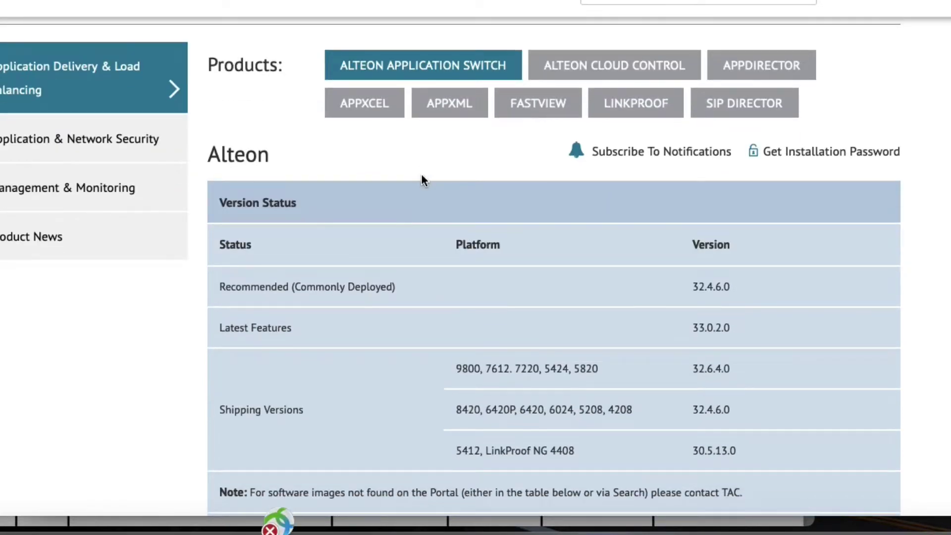
scroll(422, 181, down, 5)
scroll(423, 179, down, 6)
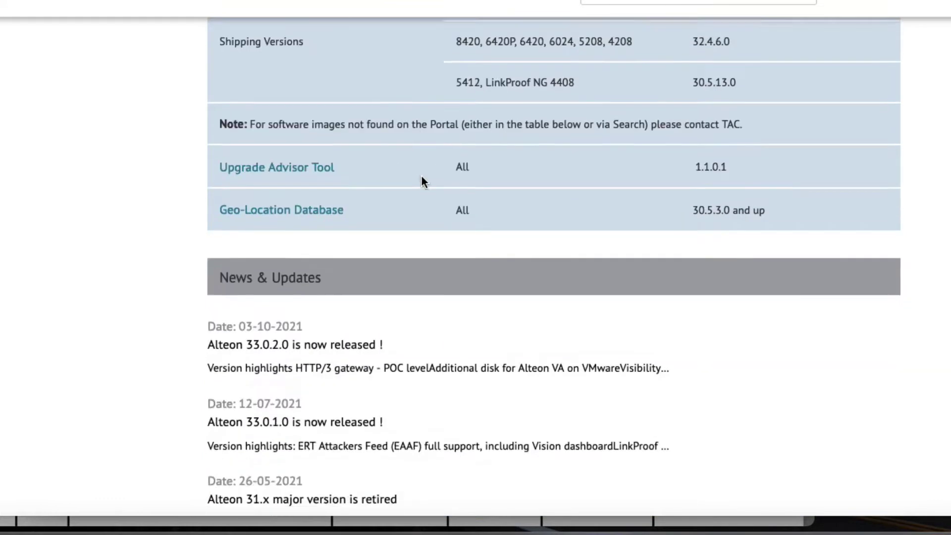
scroll(422, 180, down, 7)
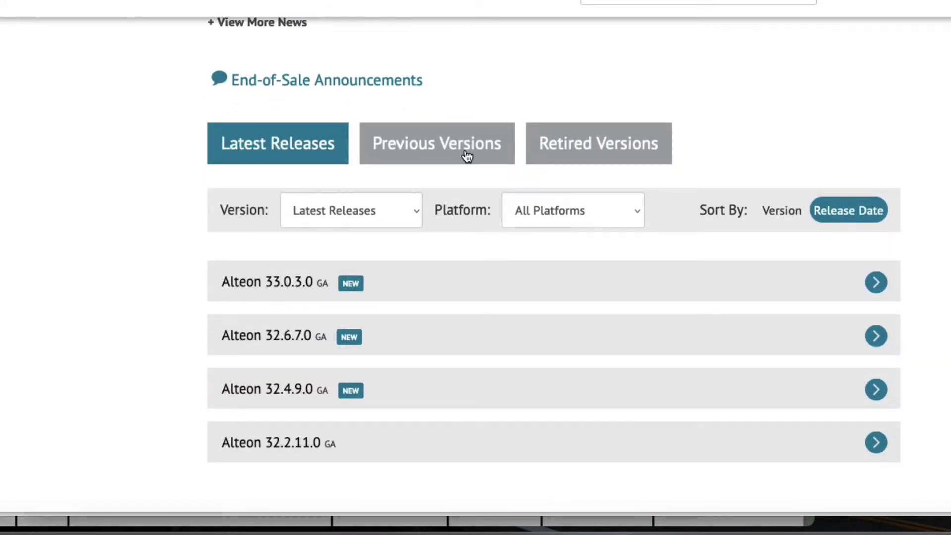
click(362, 210)
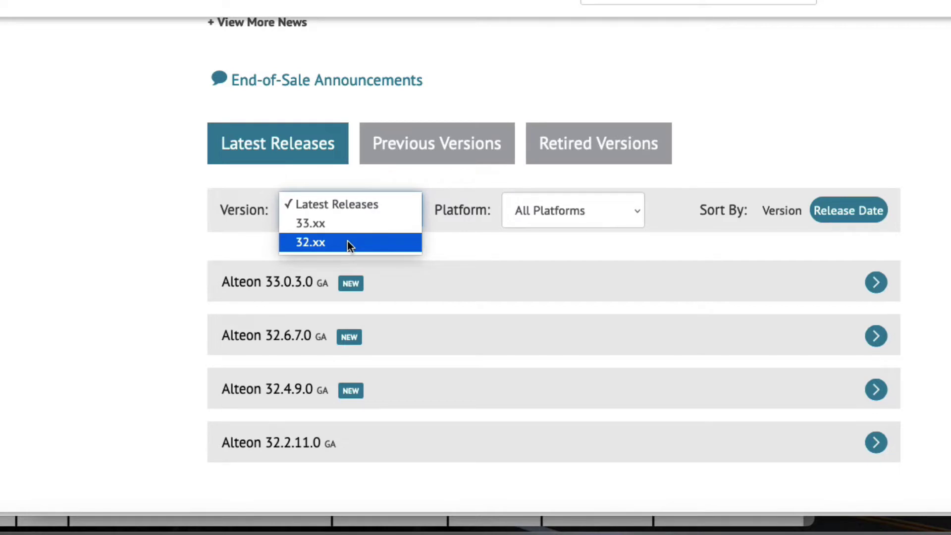
Step: Switch to Previous Versions and filter the Platform to VMware
click(437, 143)
scroll(345, 223, down, 3)
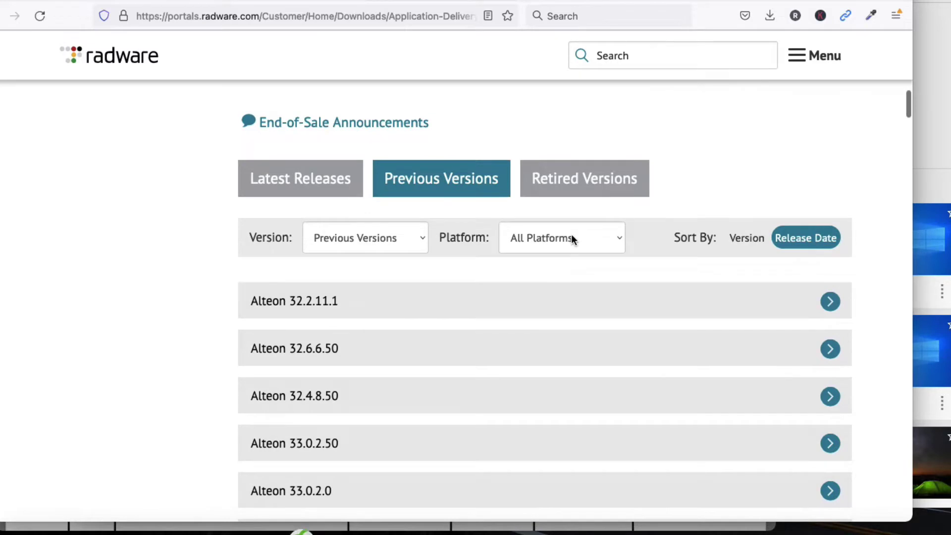
click(572, 234)
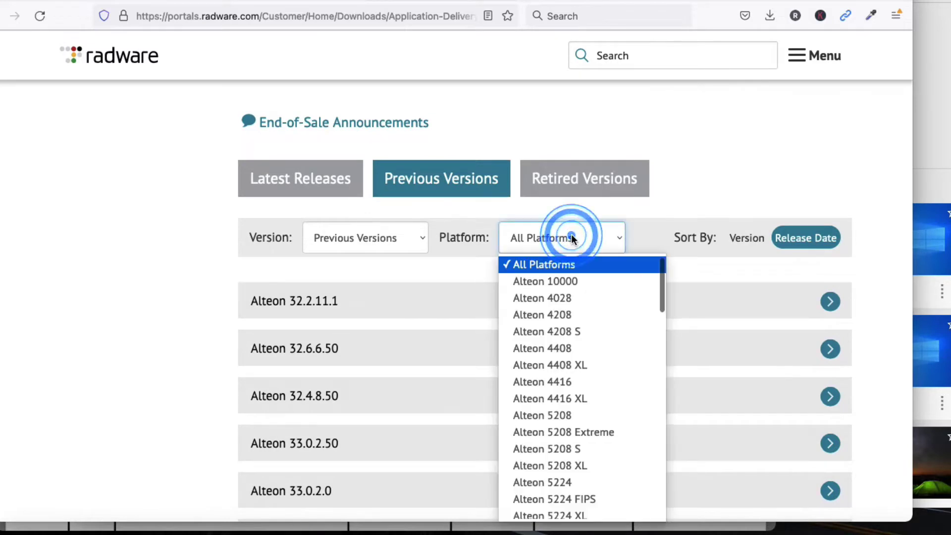
scroll(572, 405, down, 2)
scroll(572, 404, down, 15)
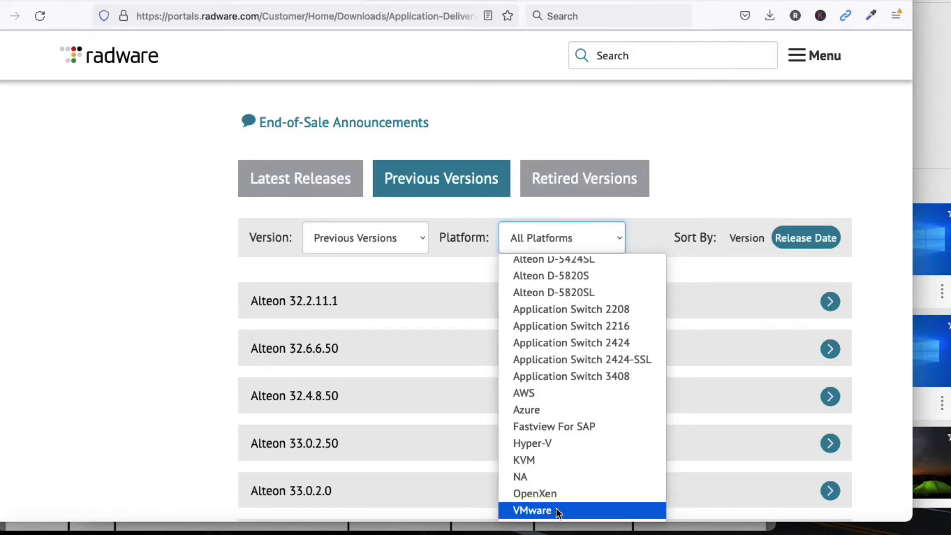
click(569, 511)
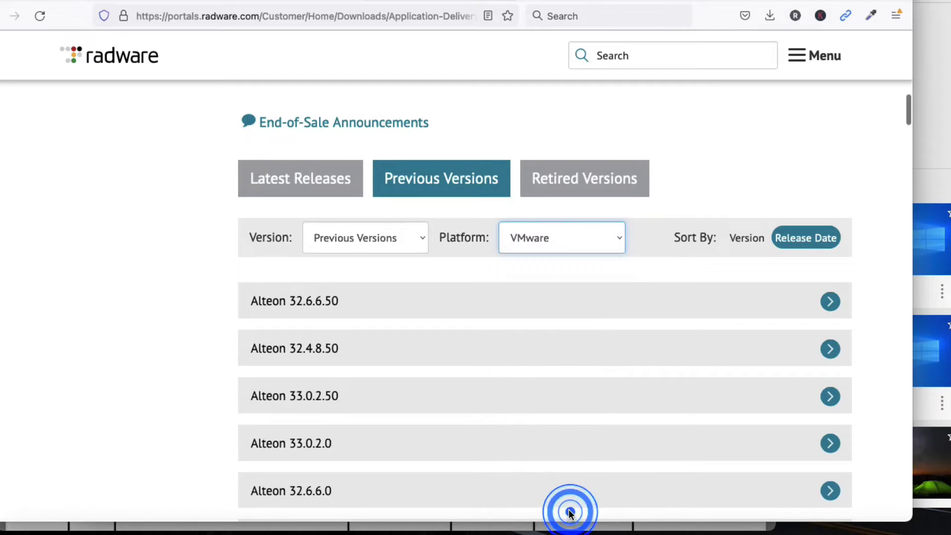
Step: Limit the Version series to 30.xx and scroll down to the release rows
scroll(422, 438, up, 2)
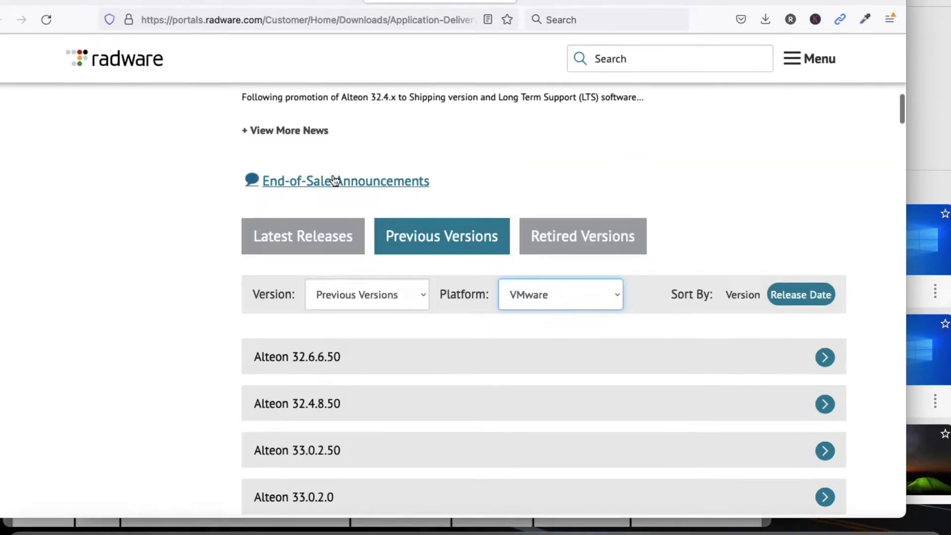
click(344, 284)
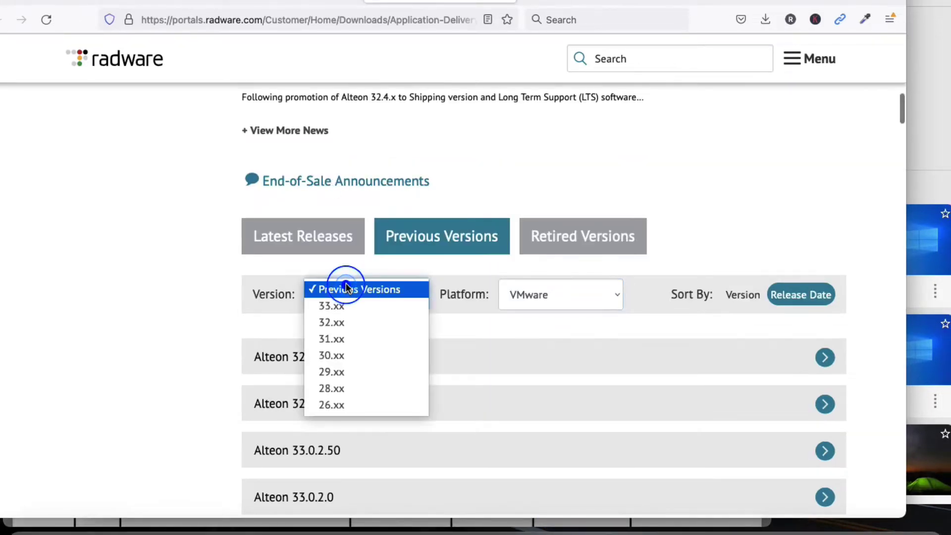
click(341, 355)
scroll(393, 377, down, 5)
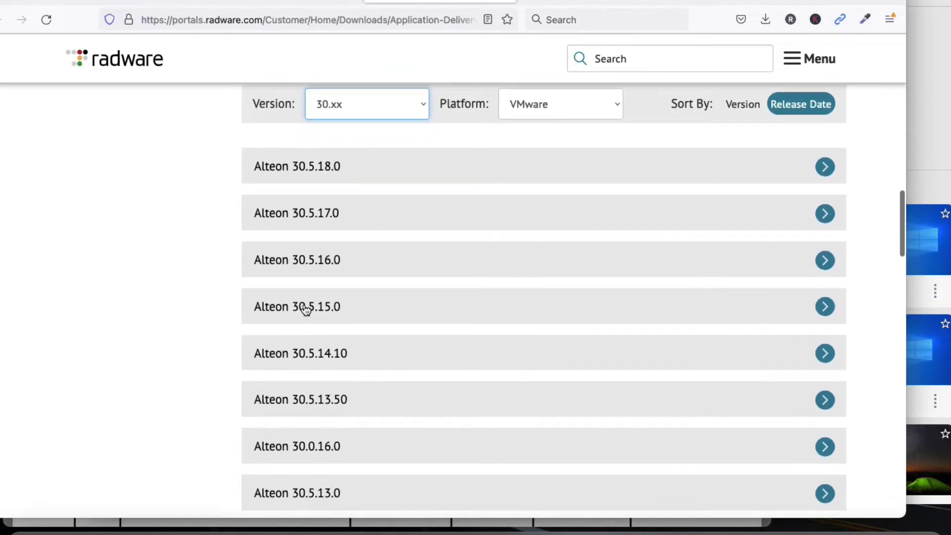
Step: Expand Alteon 30.5.15.0, open its VMware packages and highlight the Software Upgrade and Virtual Appliance titles
click(824, 308)
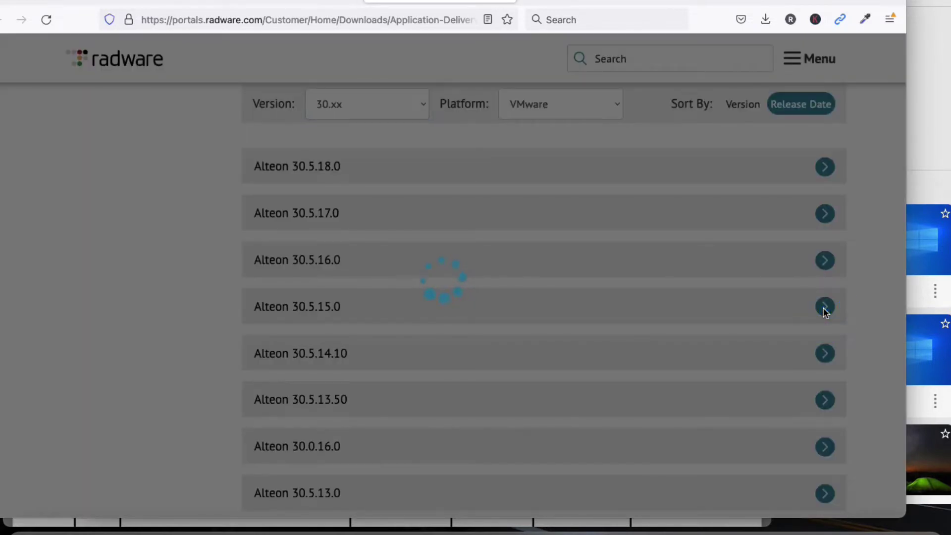
scroll(601, 311, down, 2)
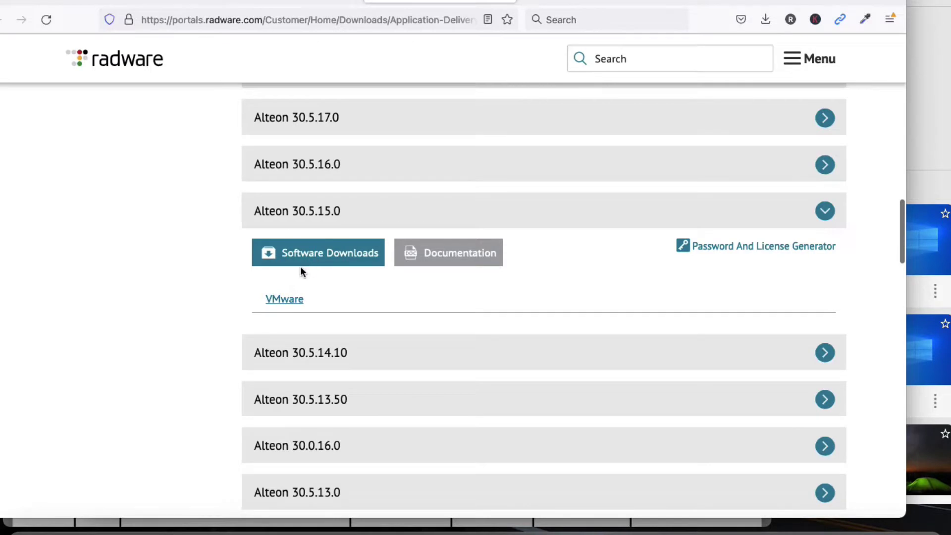
click(296, 302)
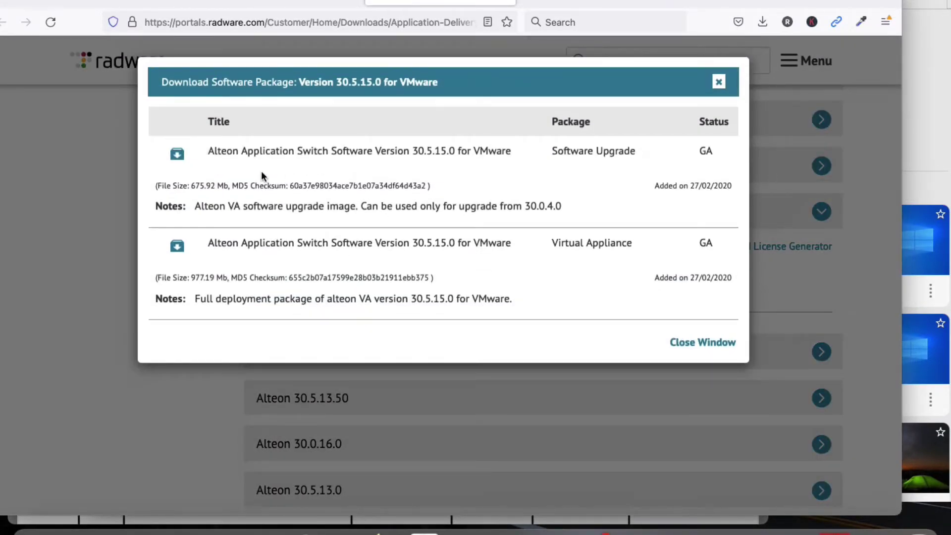
drag(207, 152, 623, 171)
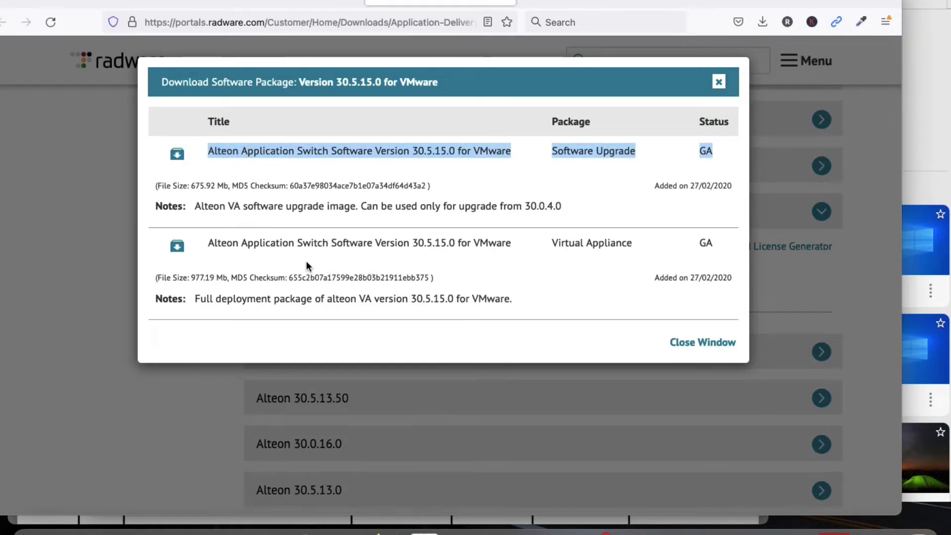
click(211, 242)
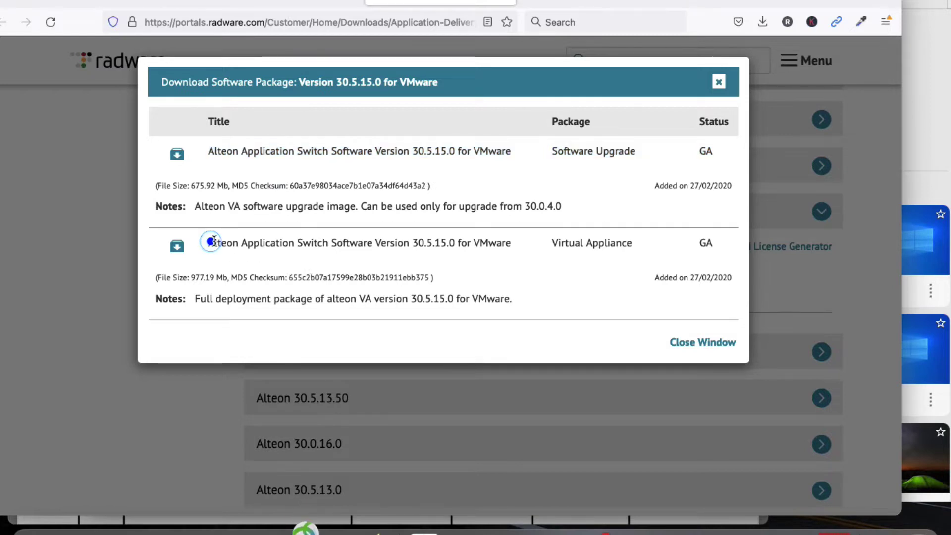
drag(212, 241, 540, 239)
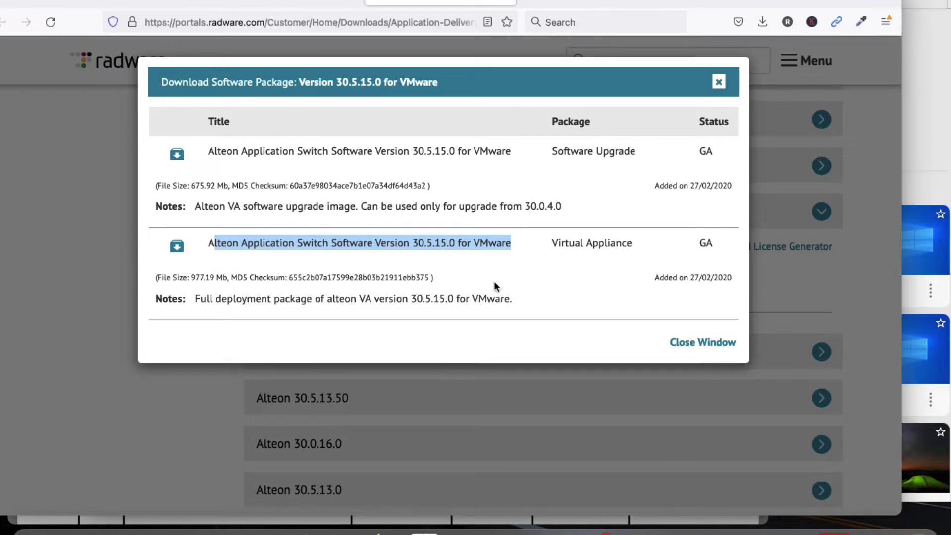
Step: Download the AlteonOS 30.5.15.0 Virtual Appliance OVA, choosing to save the file
click(180, 250)
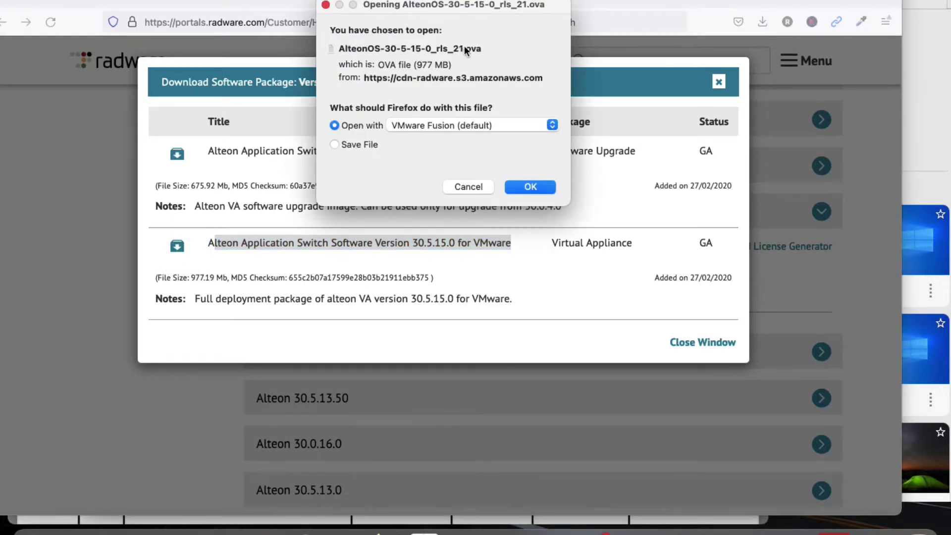
click(483, 47)
click(360, 145)
click(529, 187)
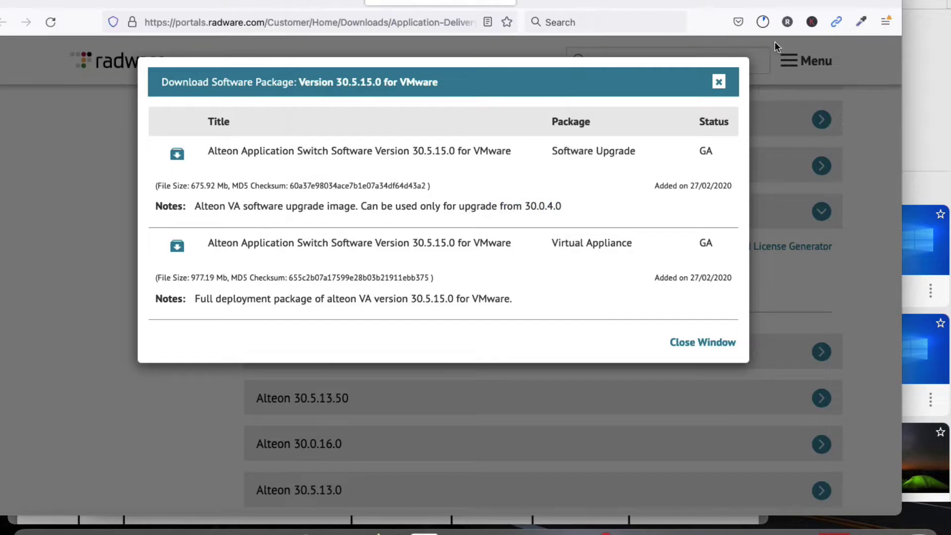
Step: Show the downloaded .ova in its folder, then bring the EVE-NG VM console forward
click(766, 23)
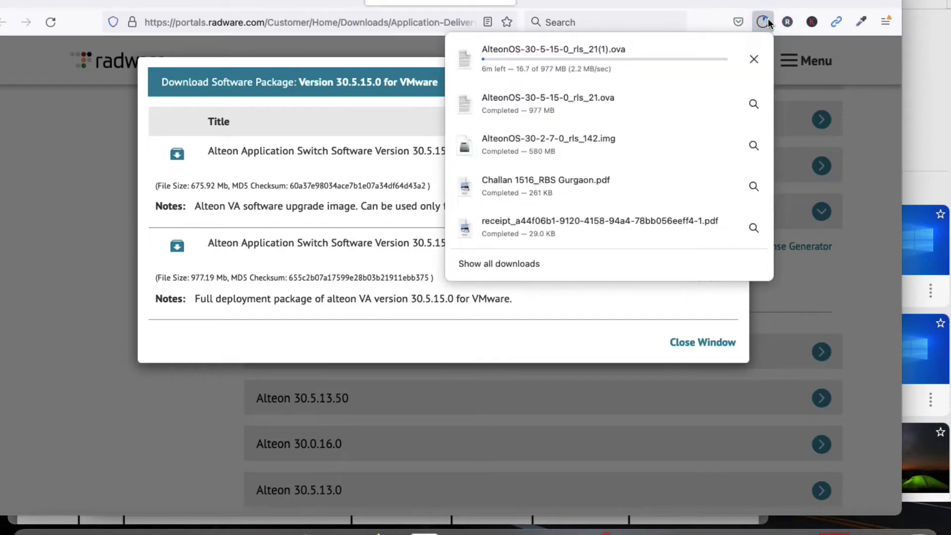
click(755, 104)
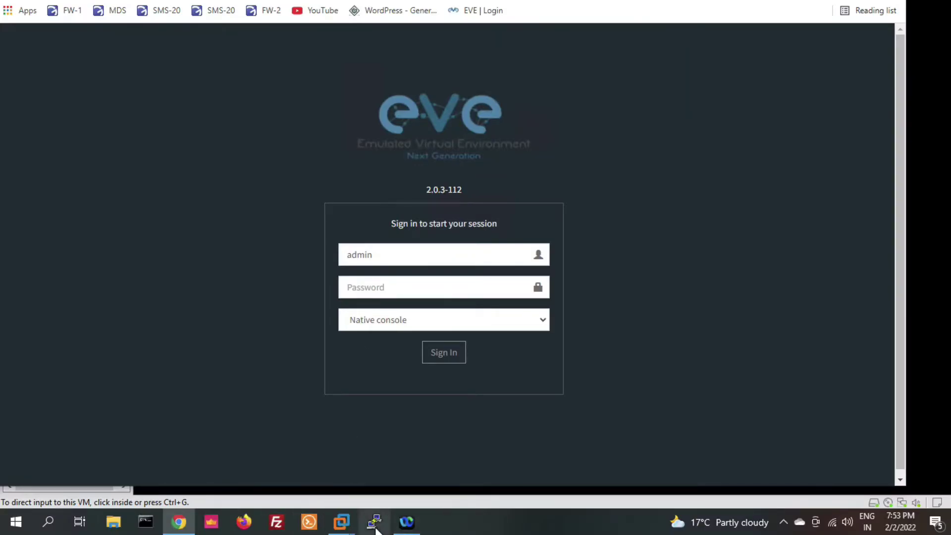
mouse_move(338, 529)
click(385, 451)
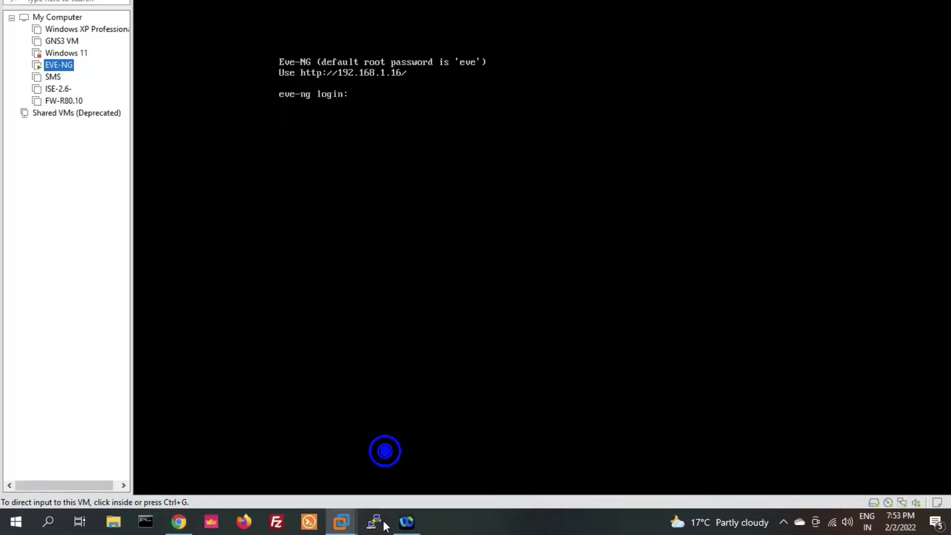
Step: Start a PuTTY SSH connection to host 192.168.1.16
click(375, 522)
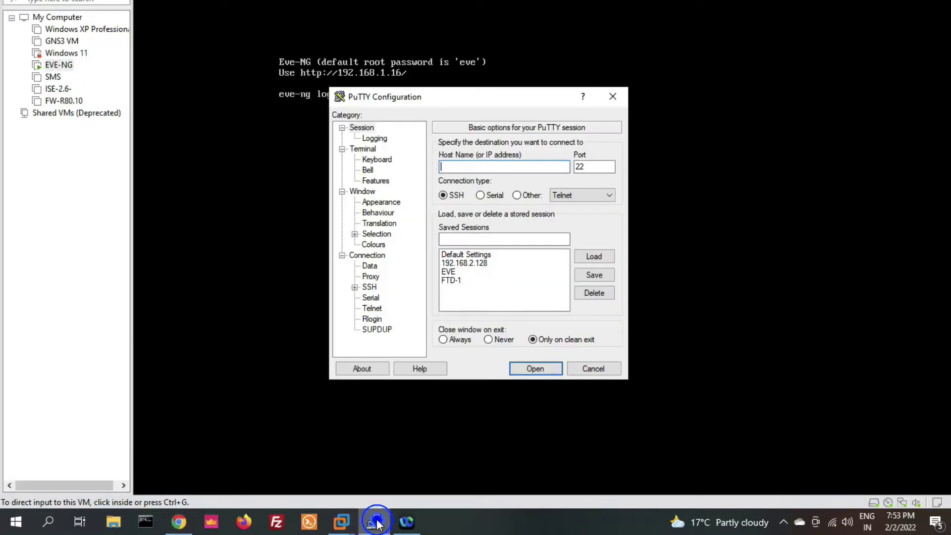
click(429, 101)
drag(429, 102, 608, 43)
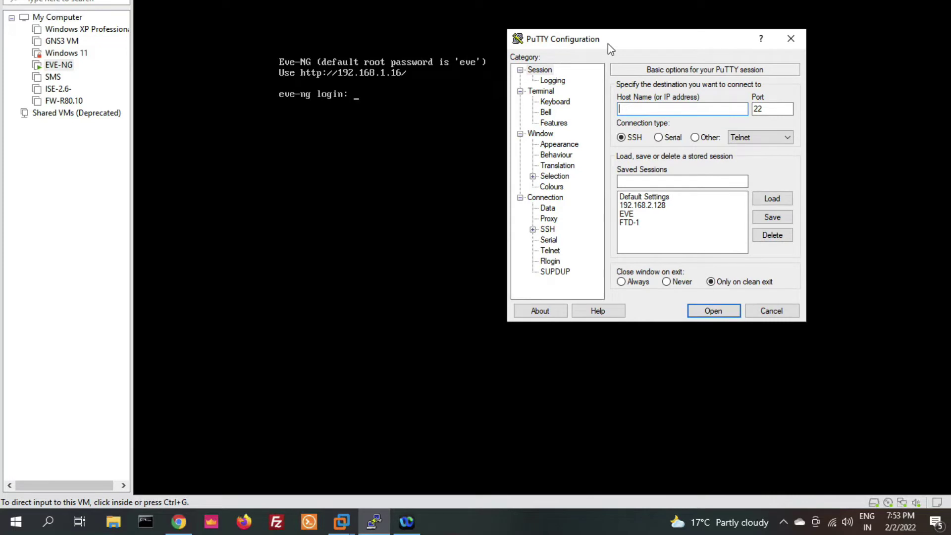
text(192.168.1.16)
key(Return)
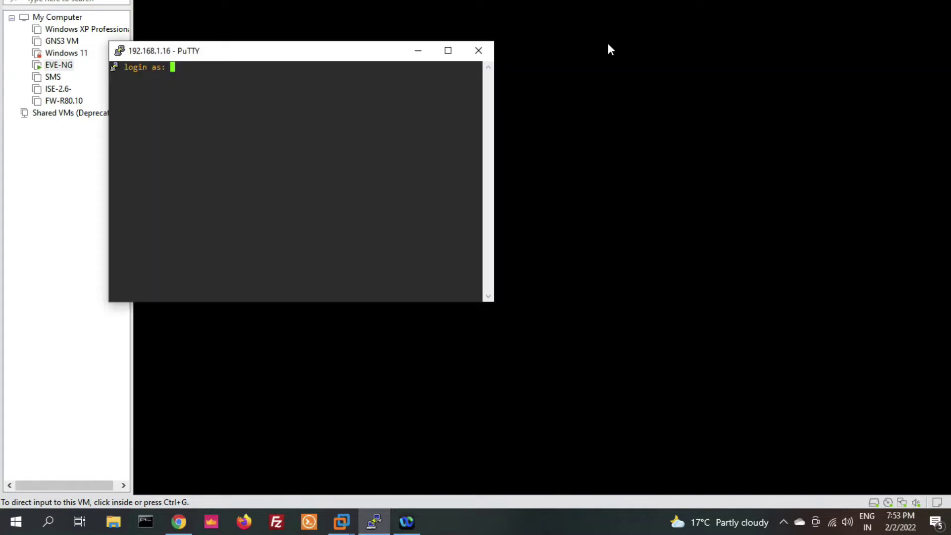
Step: Log in as root with the account password
drag(368, 50, 632, 117)
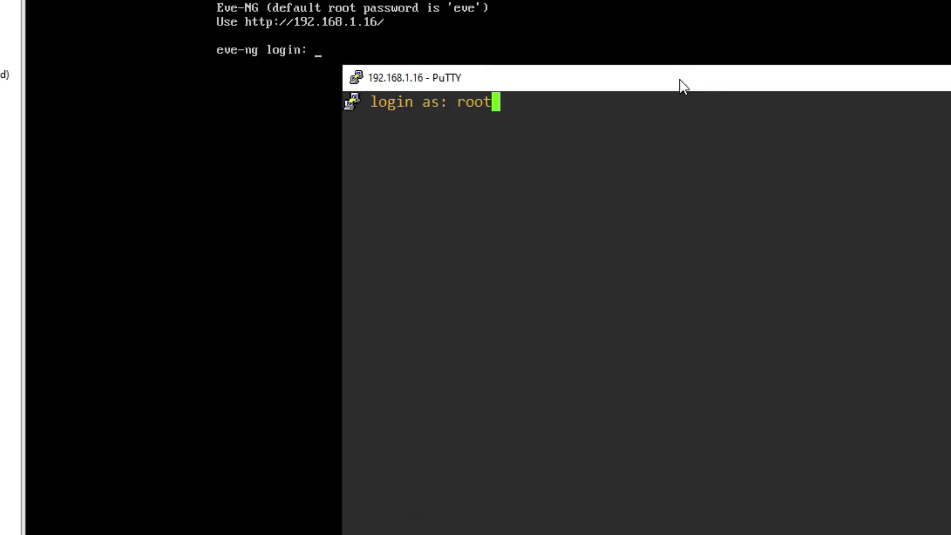
key(Return)
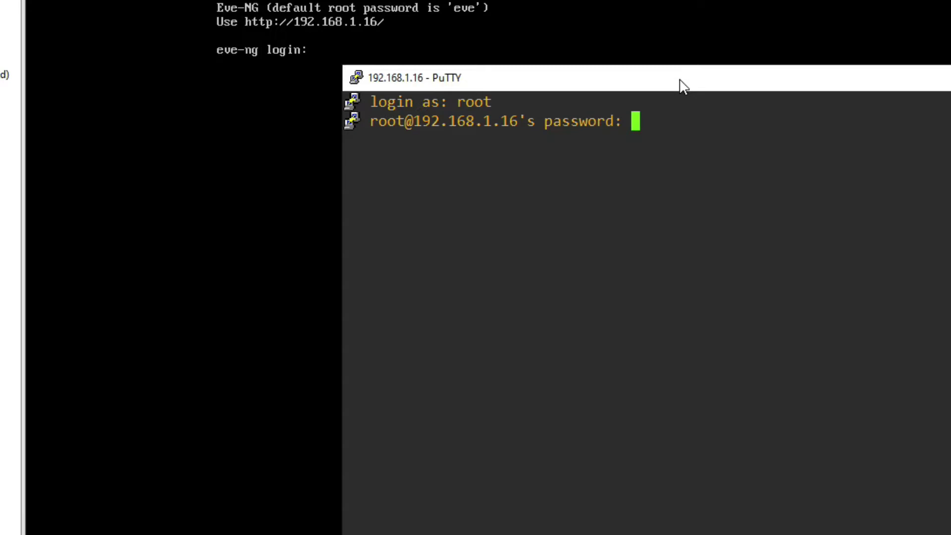
key(Return)
key(Return)
key(Return)
key(Return)
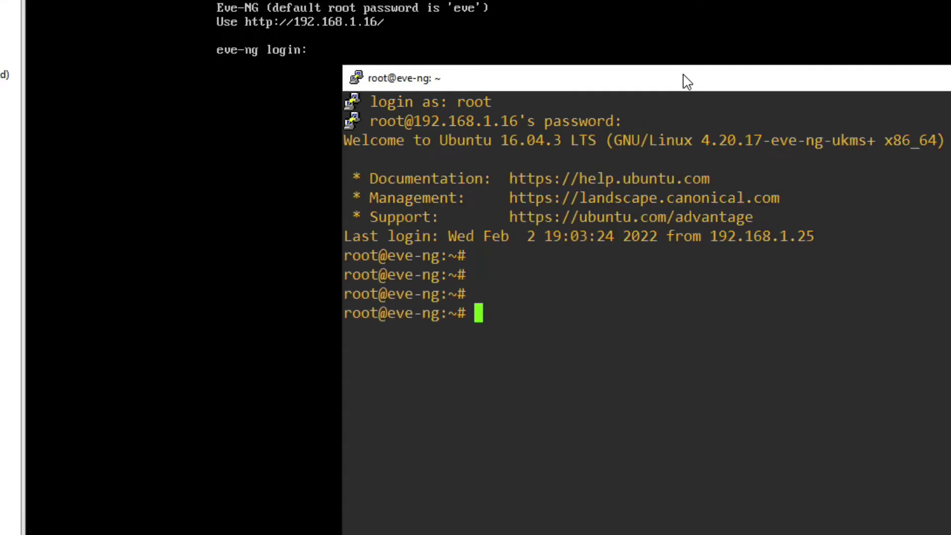
key(Return)
key(Return)
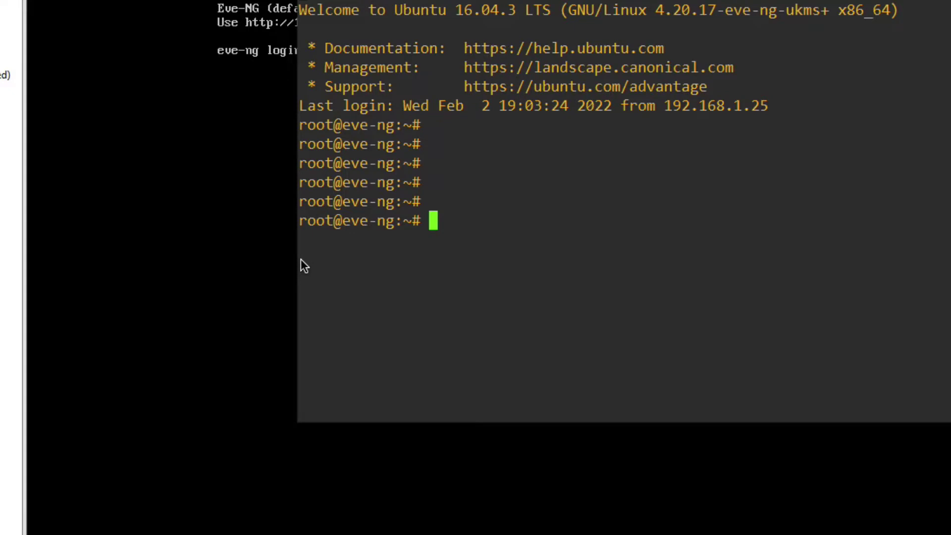
Step: Run mkdir /opt/unetlab/addons/qemu/alteon-va-30.5.15.0 at the root prompt
text(mkd)
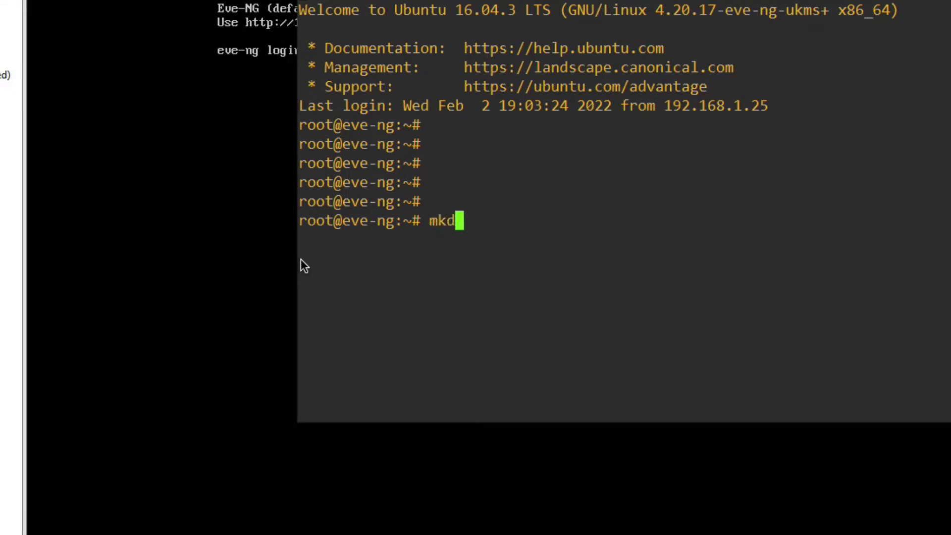
text(ir /)
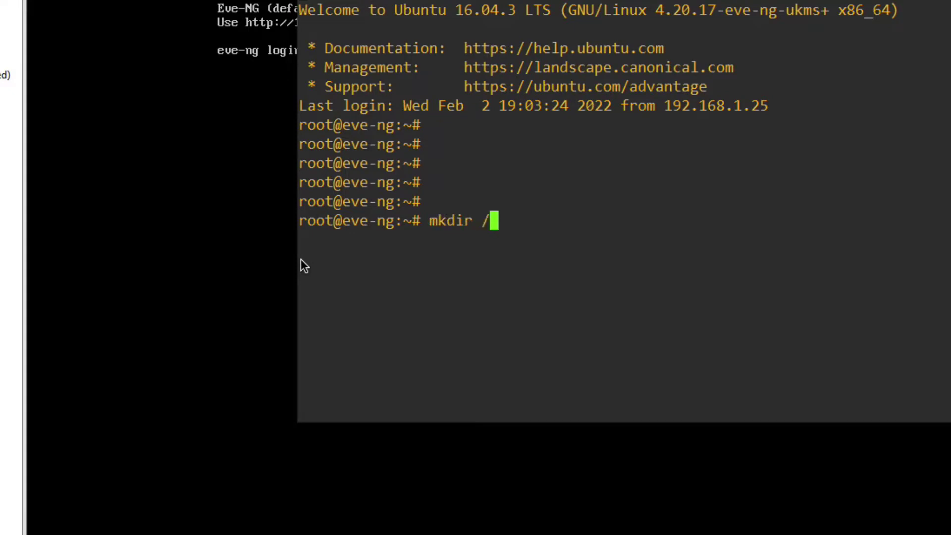
text(opt/)
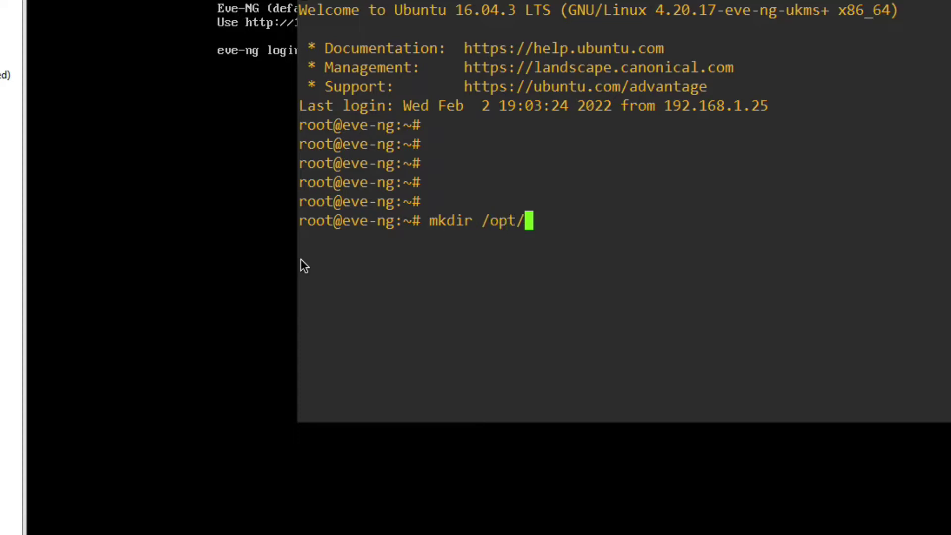
text(unetlab/)
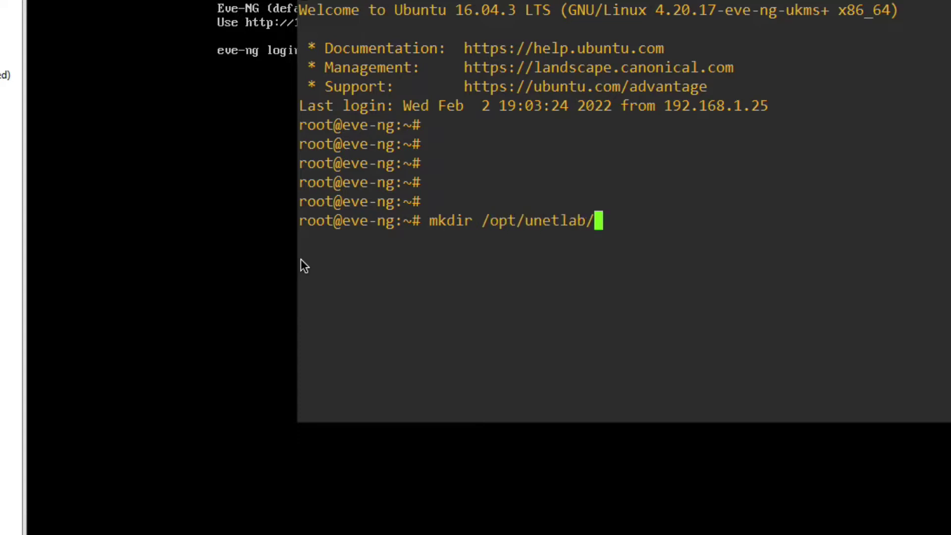
text(addons/q)
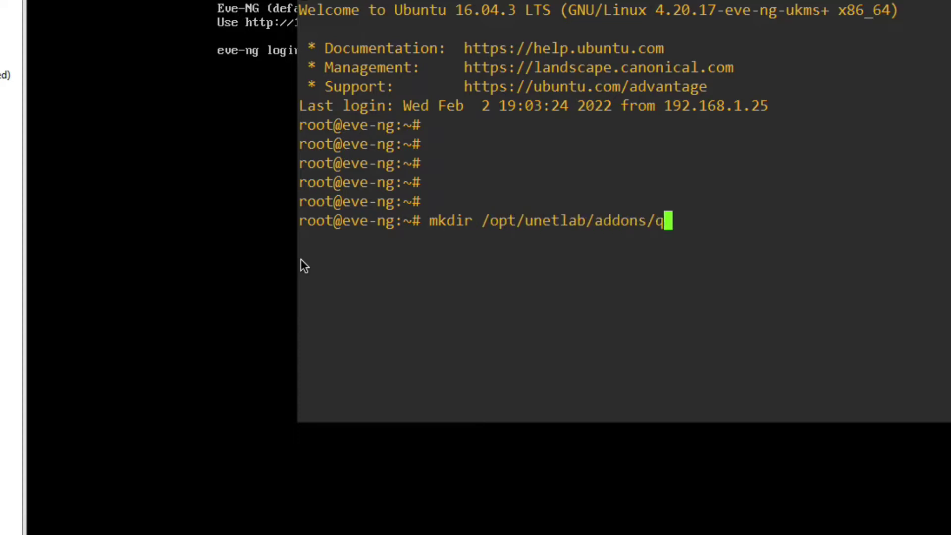
text(emu/)
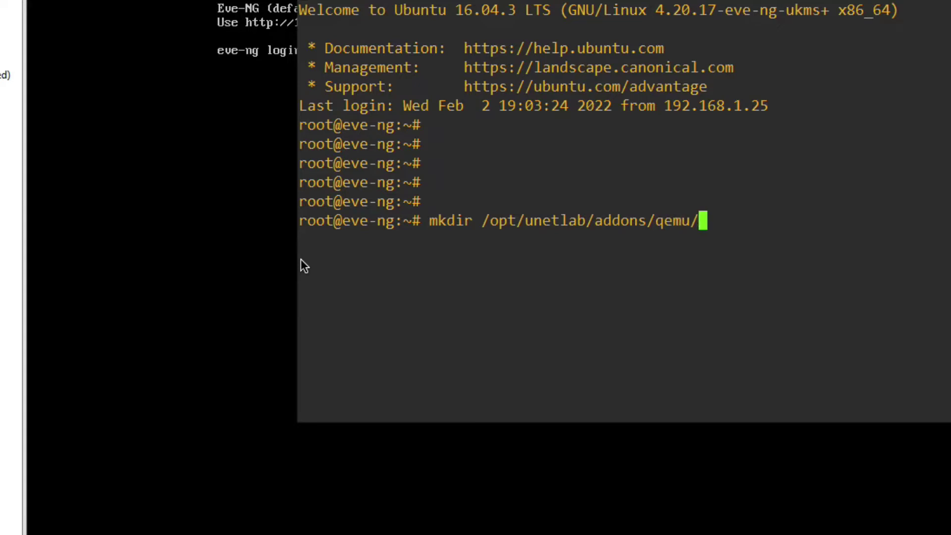
text(alteon-va-30.5)
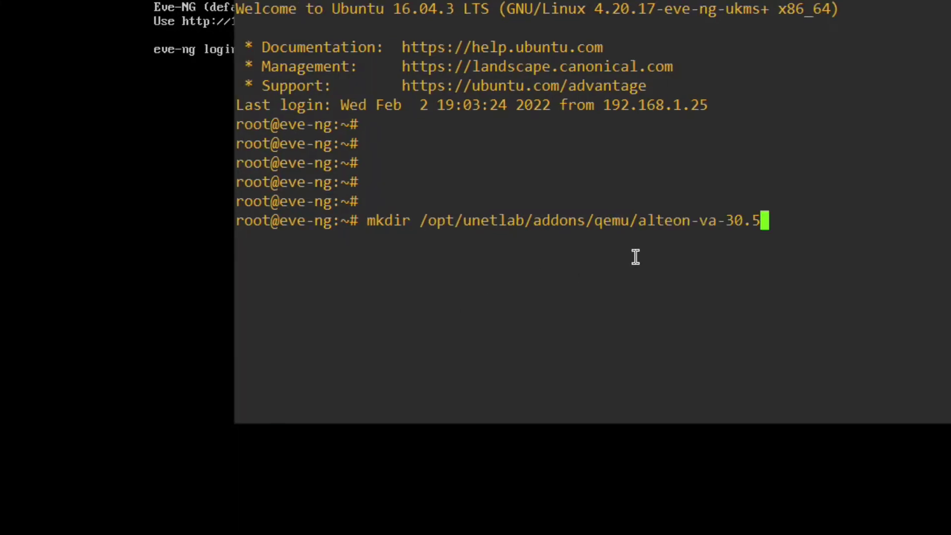
drag(633, 221, 743, 221)
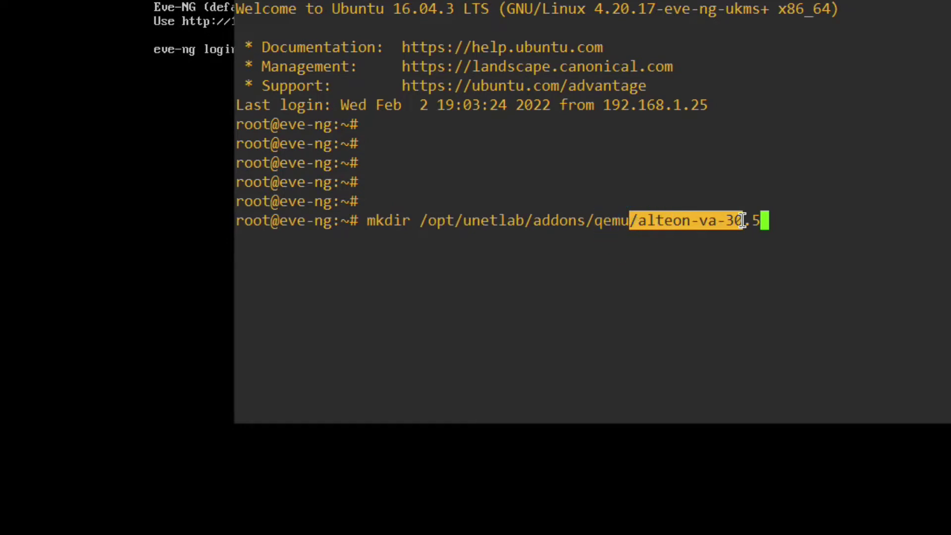
click(765, 221)
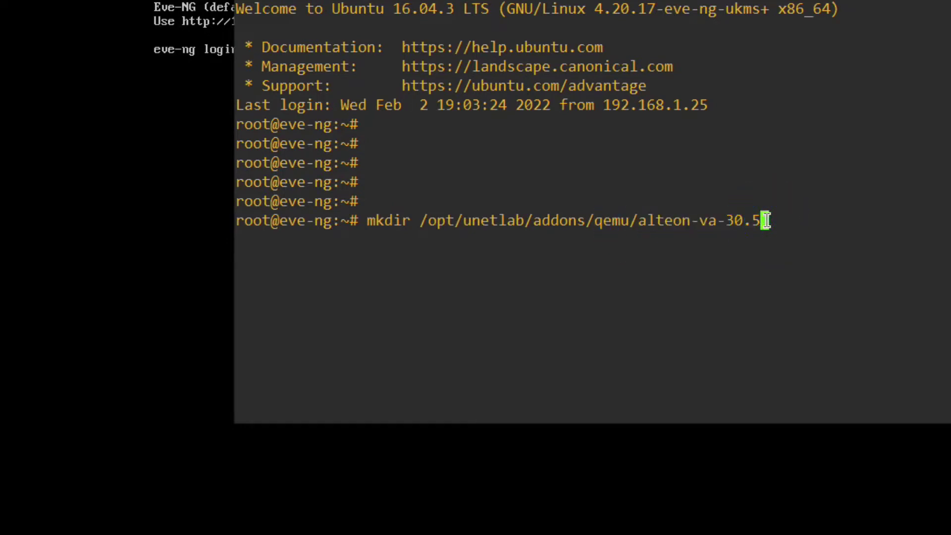
text(.15.0)
key(Return)
key(Return)
key(Return)
Step: Change directory to /opt/unetlab/addons/qemu by pasting the path copied from the mkdir line
text(ls)
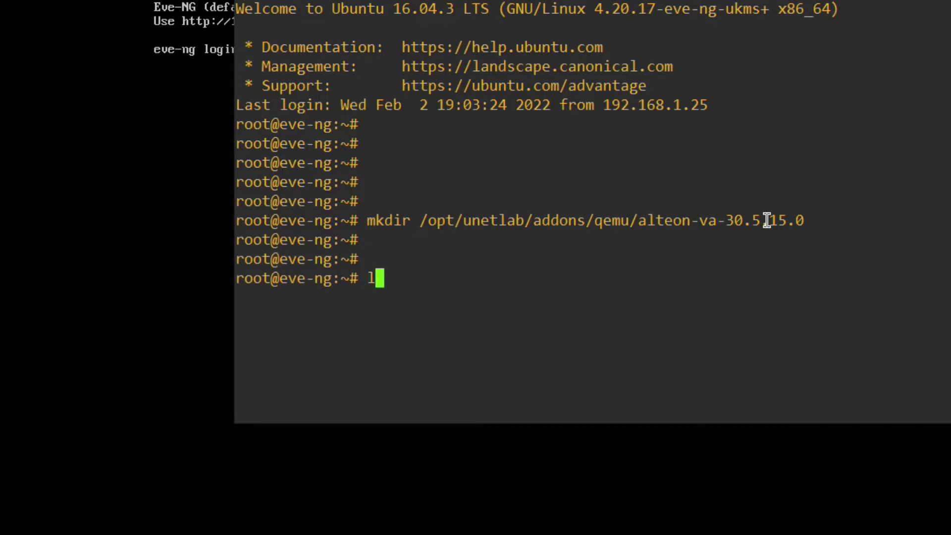
key(BackSpace)
key(BackSpace)
text(cd)
drag(416, 220, 635, 220)
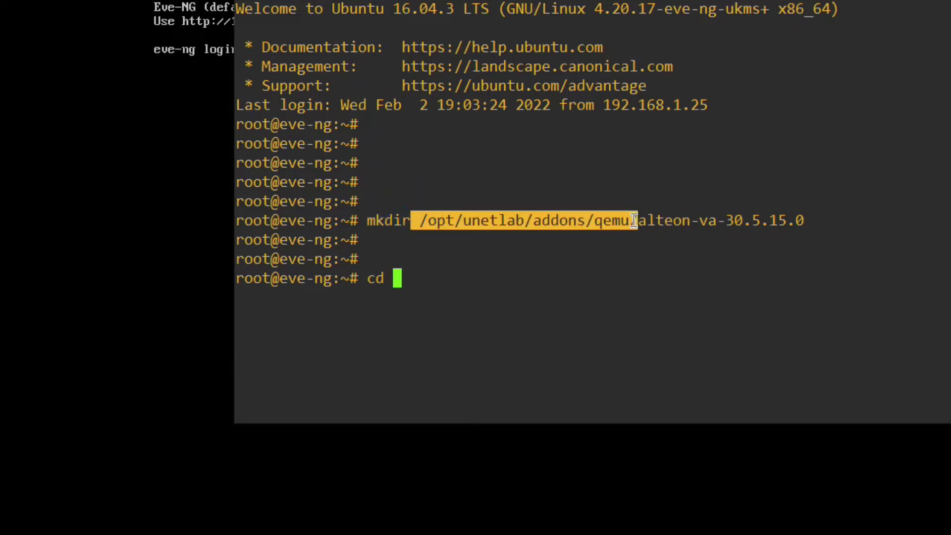
right_click(630, 220)
key(Return)
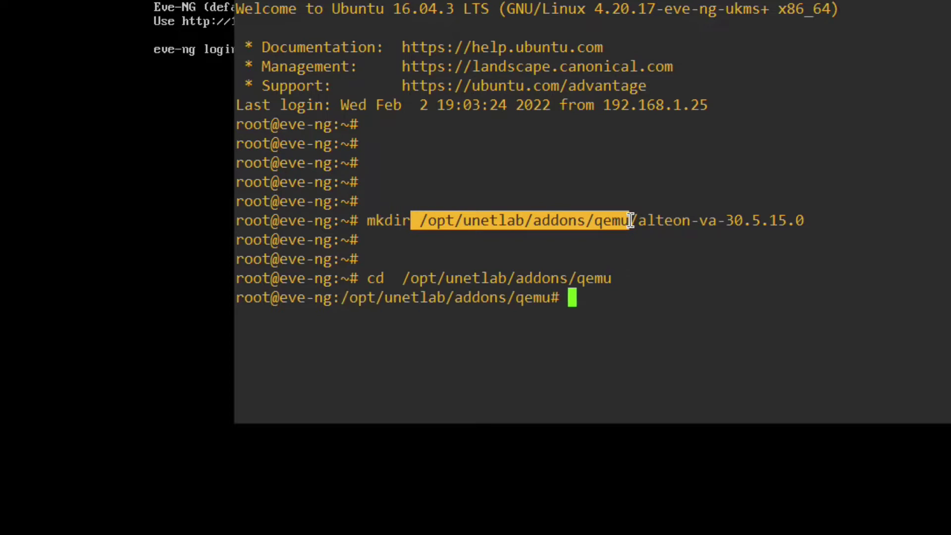
Step: Run ls and highlight the new alteon-va-30.5.15.0 folder in the listing
text(ls)
key(Return)
key(Return)
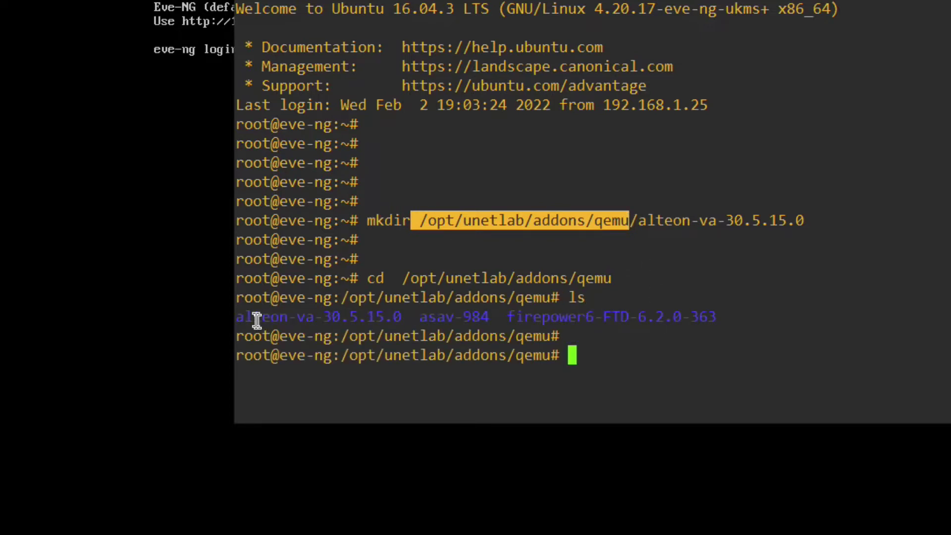
drag(238, 317, 404, 319)
click(597, 364)
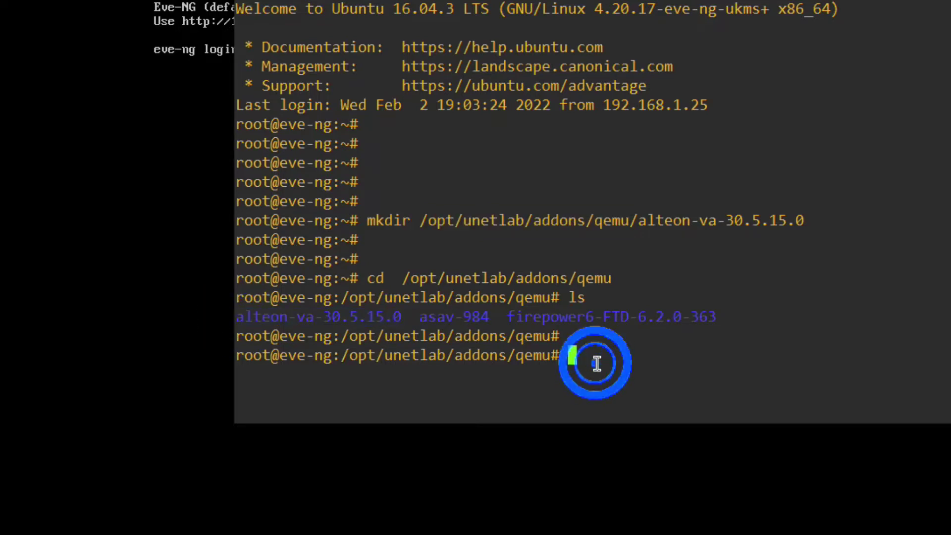
key(Return)
key(Return)
key(Return)
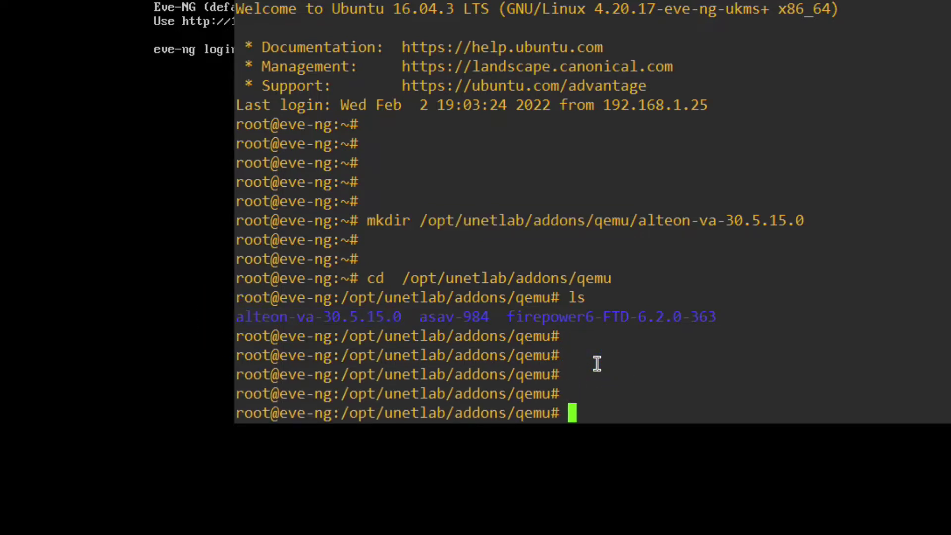
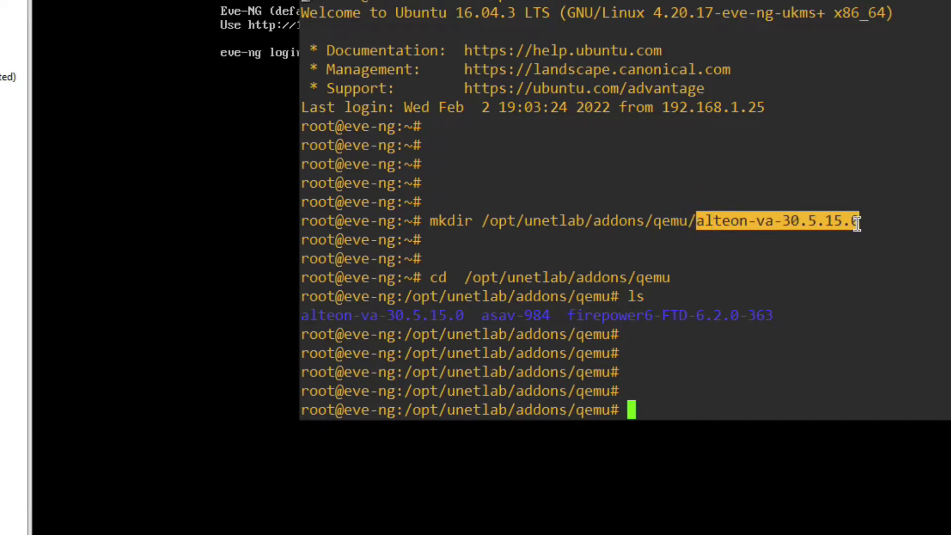
Step: Select the /opt/unetlab/addons/qemu/alteon-va-30.5.15.0 path in the mkdir command
drag(474, 222, 651, 221)
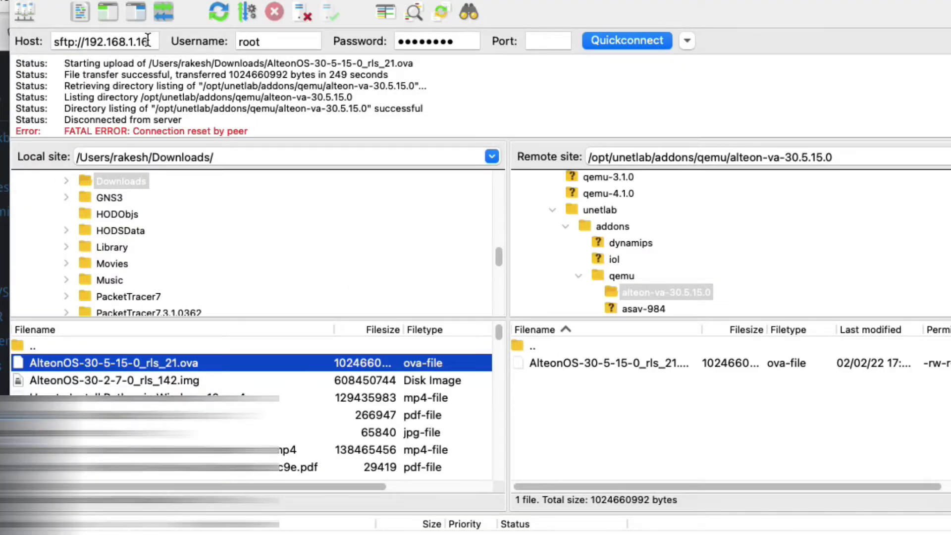
Step: Quickconnect to the EVE-NG server over SFTP on port 22 with the saved password, replacing the old connection
drag(146, 40, 52, 39)
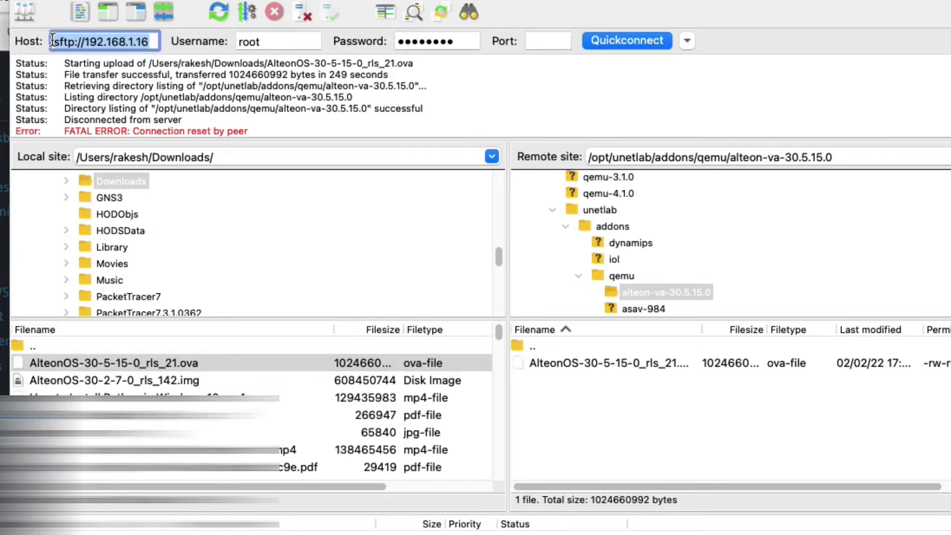
click(149, 41)
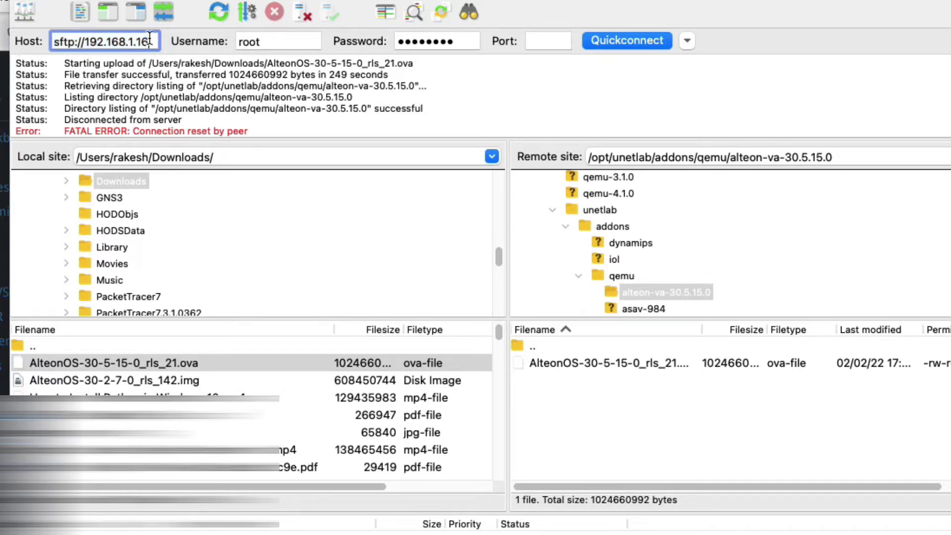
click(419, 37)
key(super+v)
click(548, 36)
text(22)
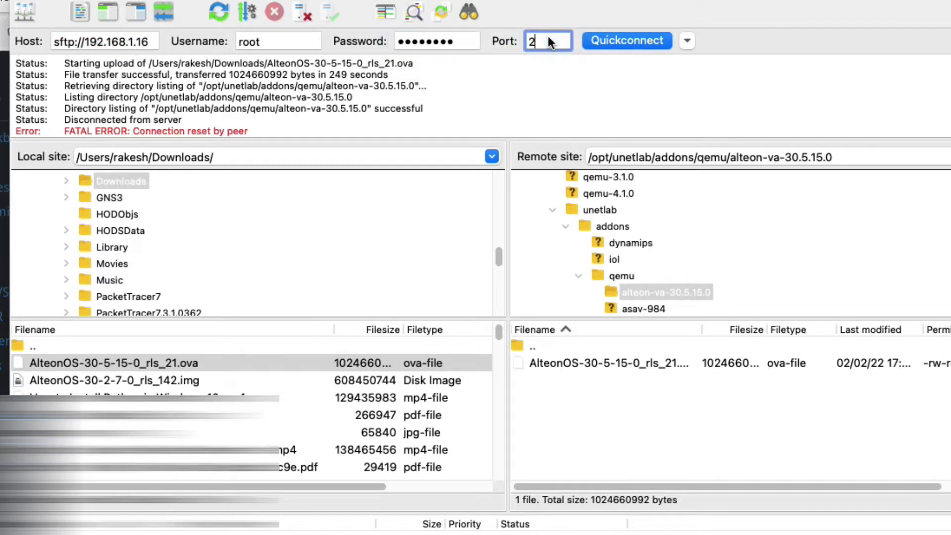
click(637, 40)
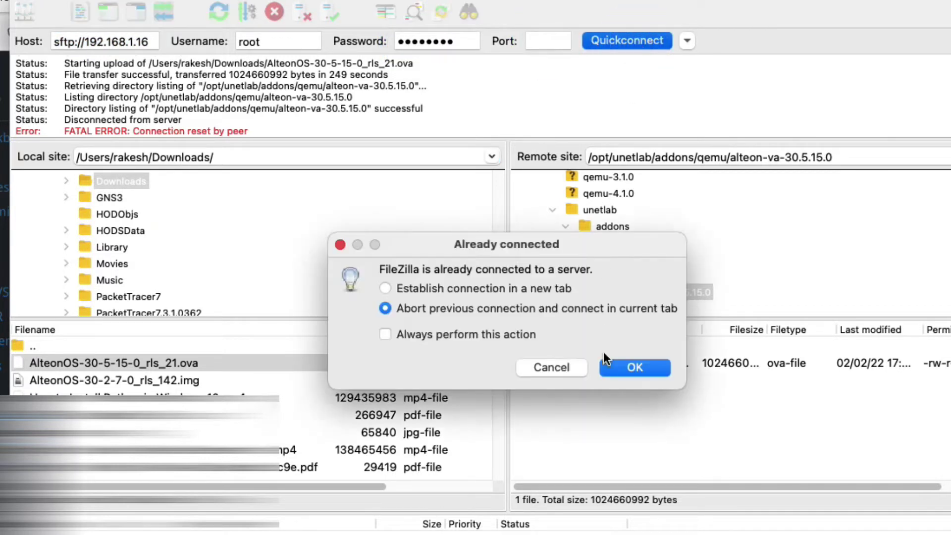
click(632, 369)
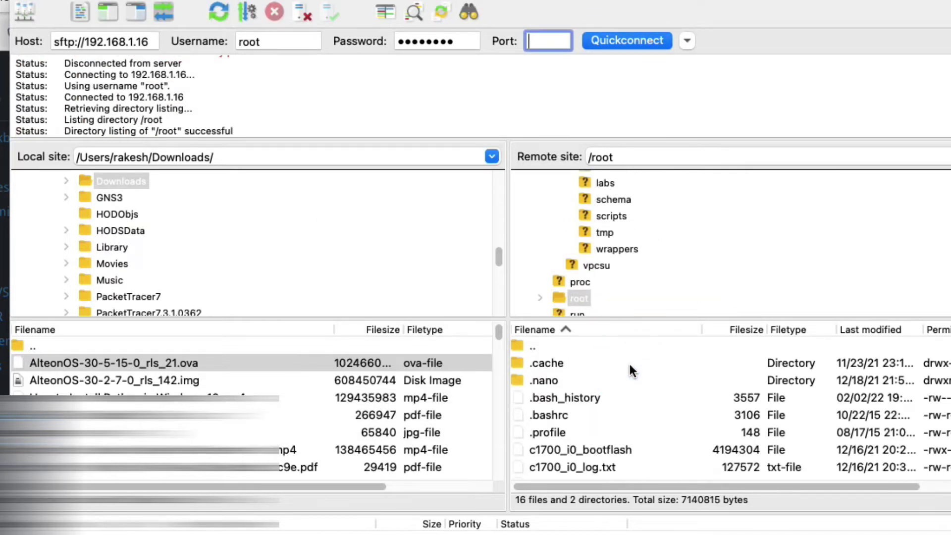
Step: Expand the remote root directory in the server folder tree
scroll(593, 241, up, 10)
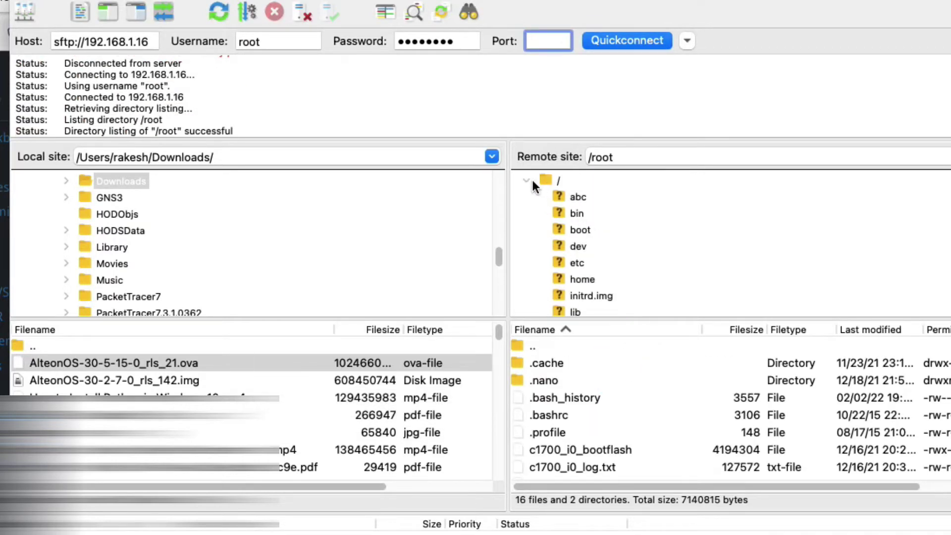
click(533, 181)
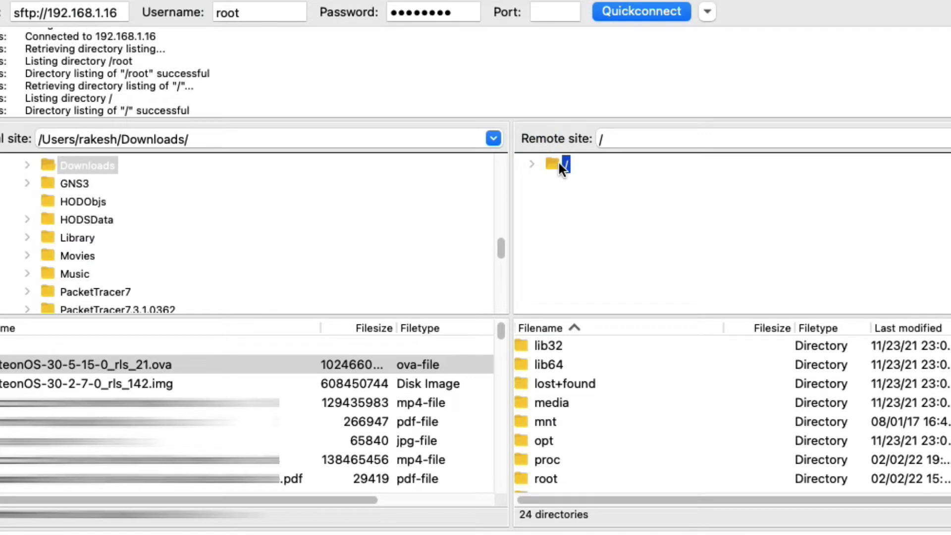
click(533, 164)
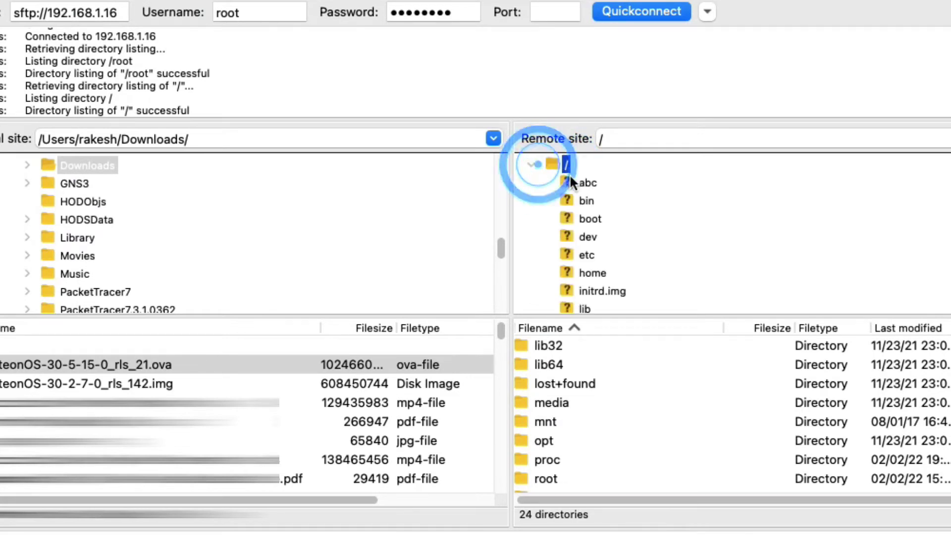
double_click(557, 163)
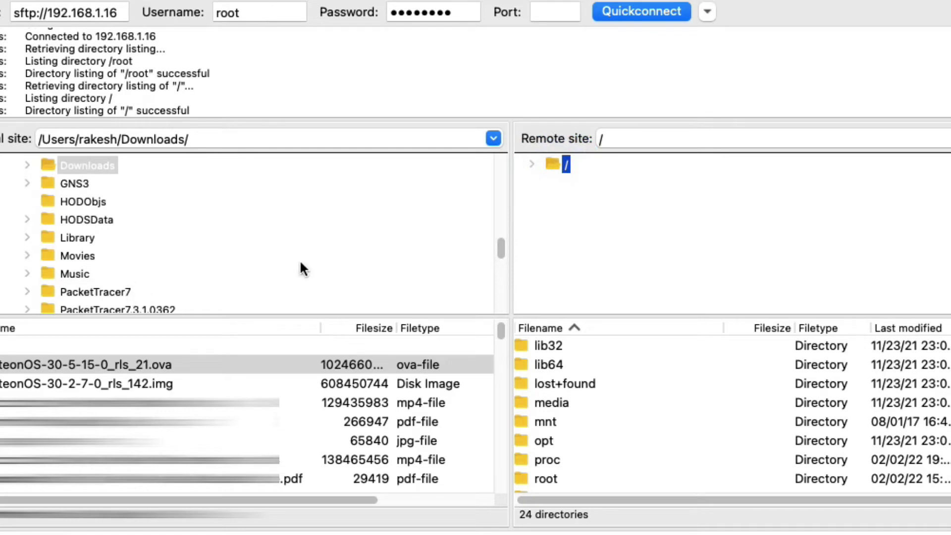
click(530, 164)
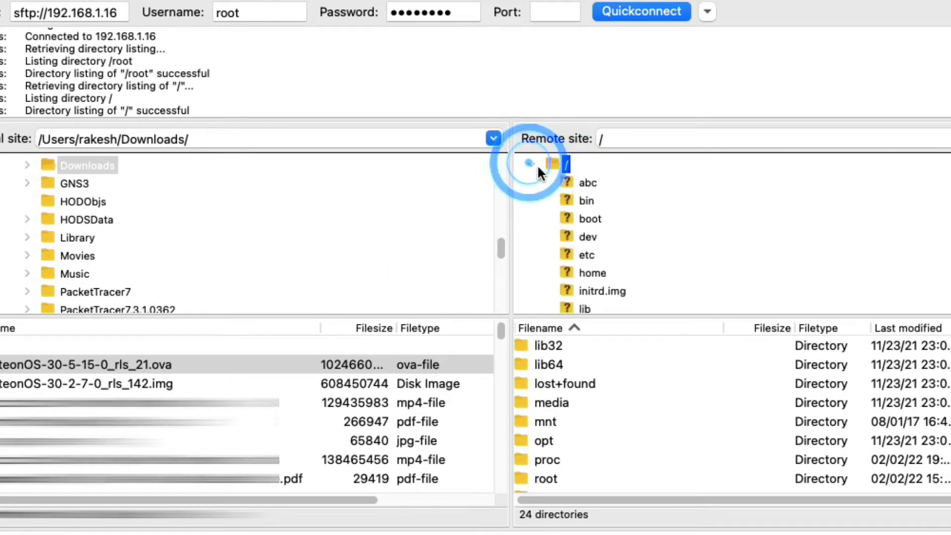
scroll(591, 231, down, 5)
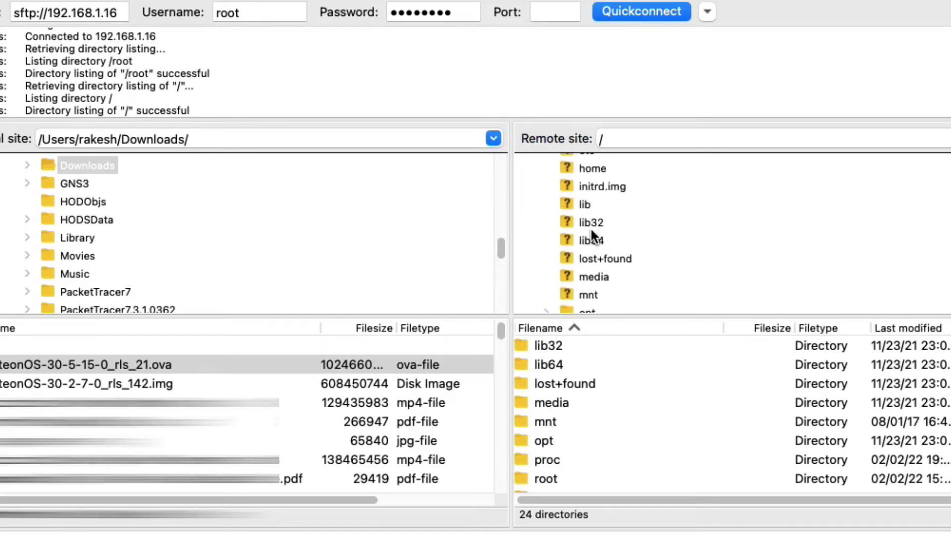
scroll(590, 227, down, 4)
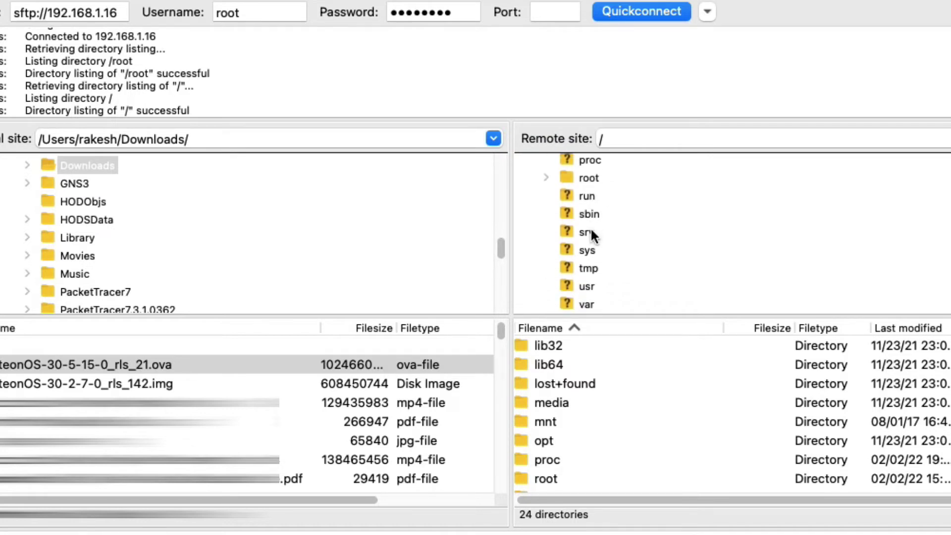
scroll(590, 227, up, 3)
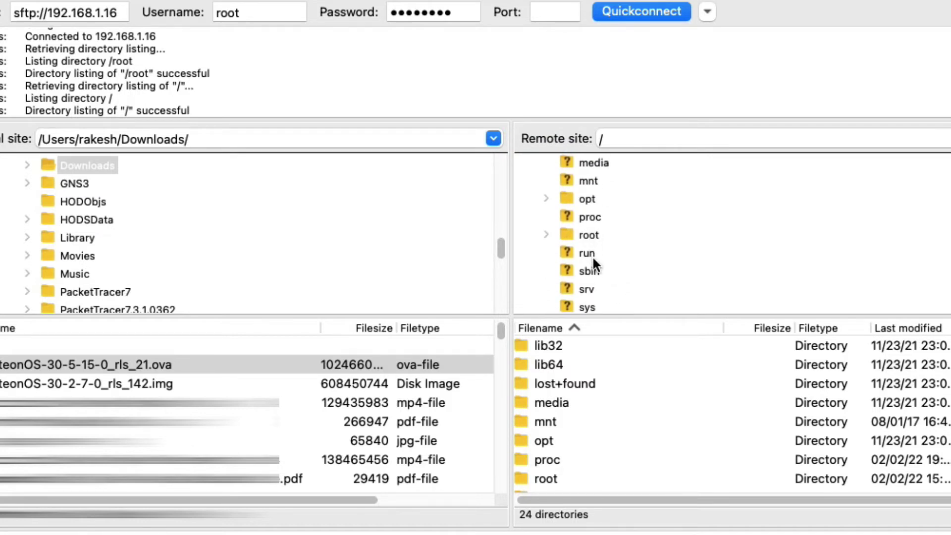
Step: Browse into opt > unetlab > addons > qemu > alteon-va-30.5.15.0 on the server
click(583, 199)
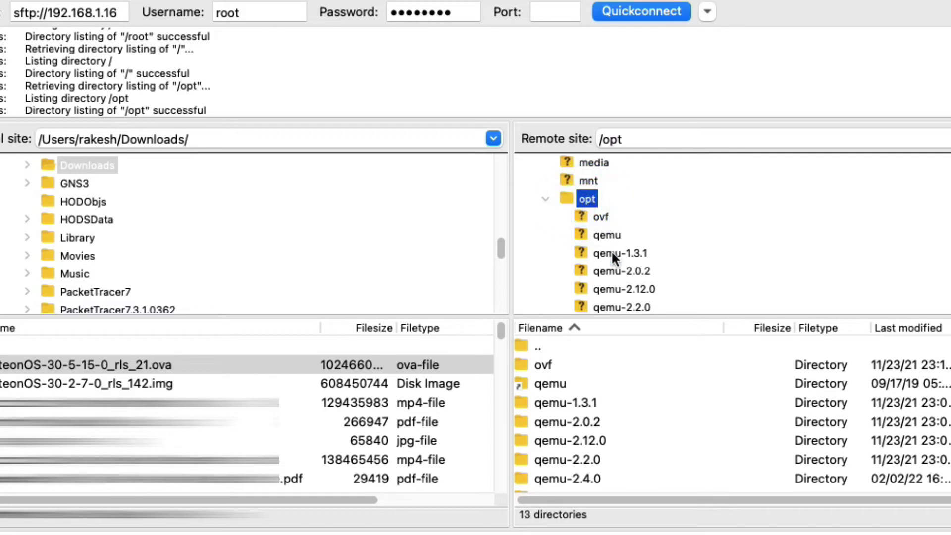
scroll(611, 251, down, 5)
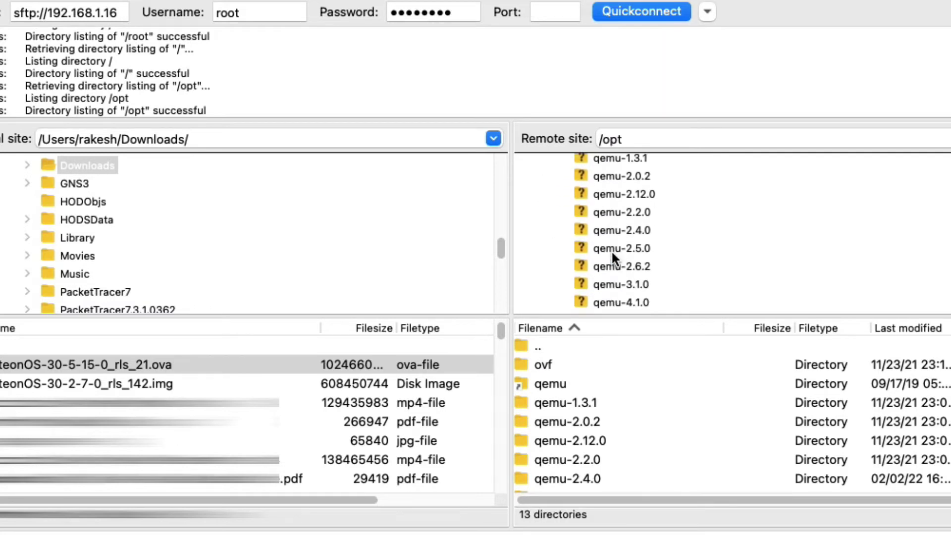
click(606, 214)
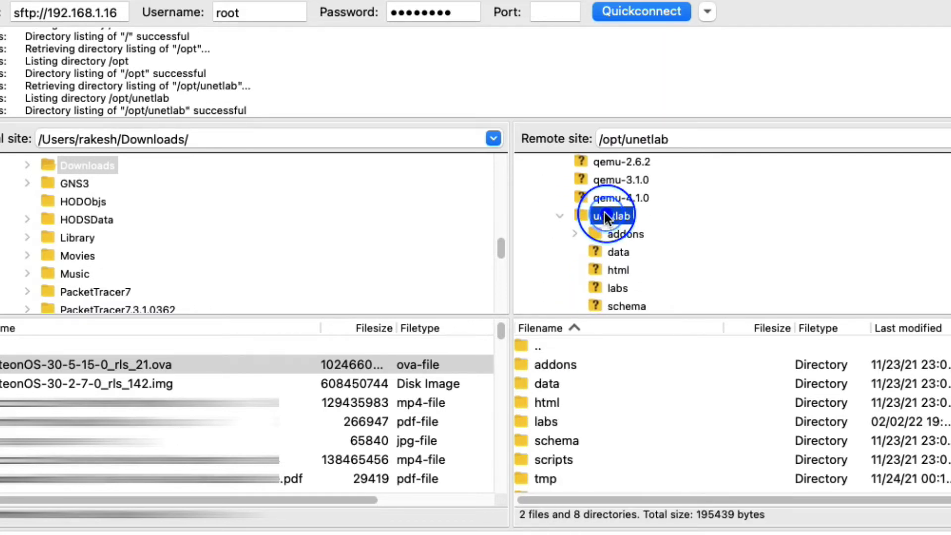
click(625, 235)
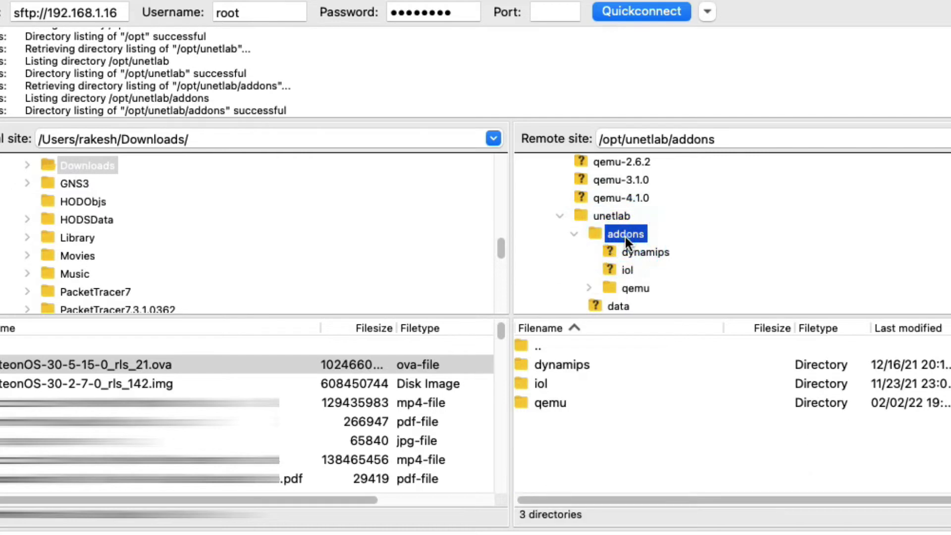
click(635, 267)
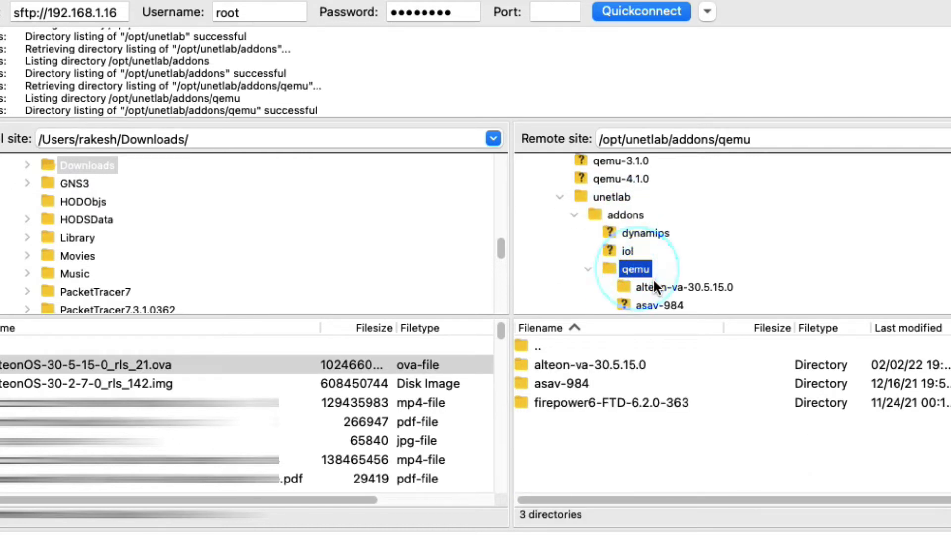
scroll(654, 285, down, 3)
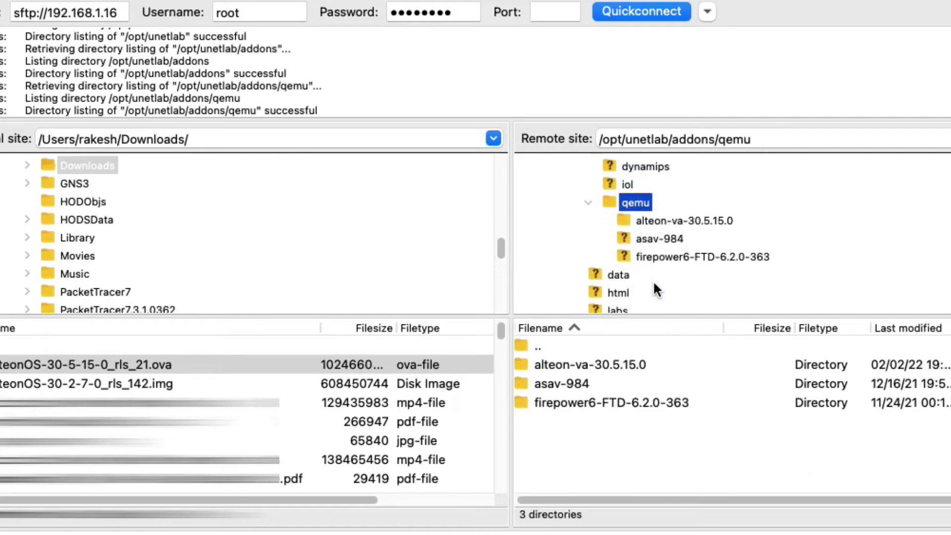
click(665, 221)
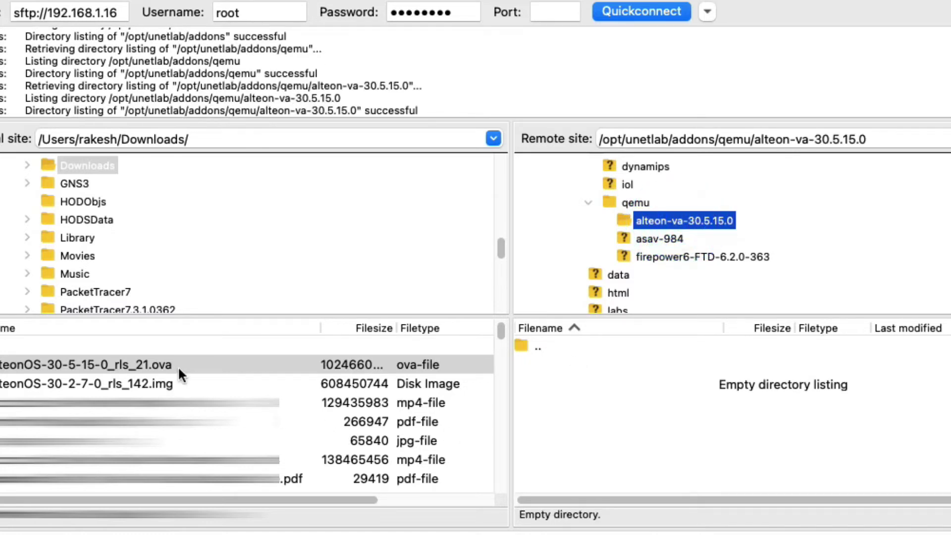
Step: Drag AlteonOS-30-5-15-0_rls_21.ova into the remote folder and select the uploaded file
drag(171, 361, 634, 382)
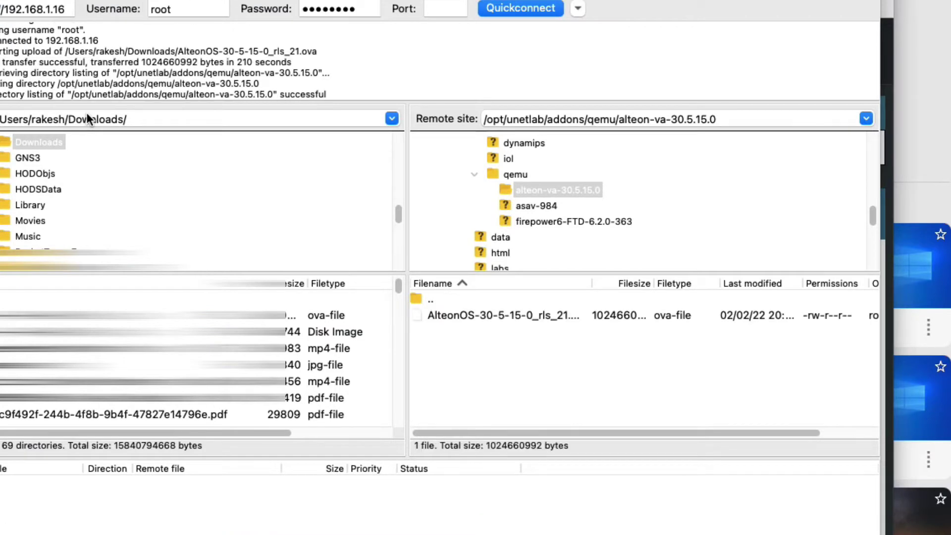
click(477, 313)
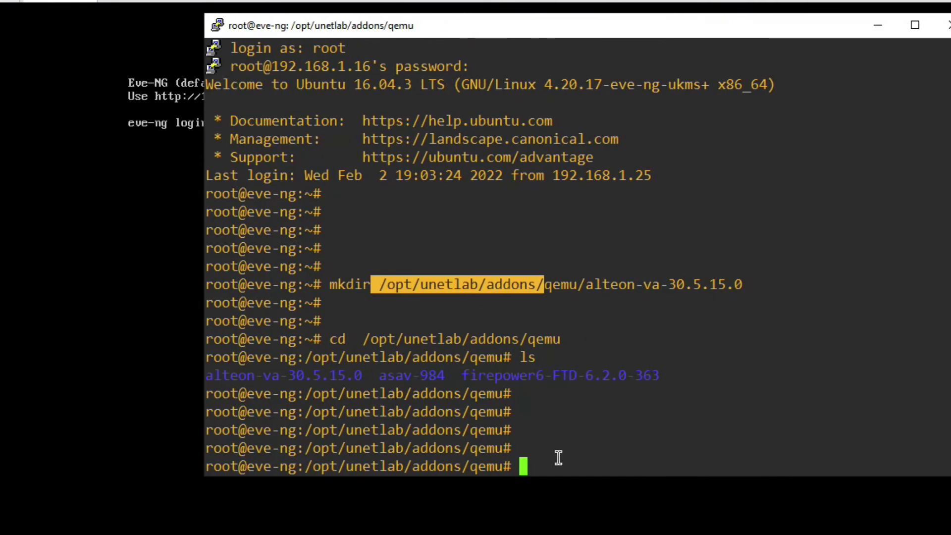
Step: Change into /opt/unetlab/addons/qemu/alteon-va-30.5.15.0 by pasting its path after cd
click(557, 457)
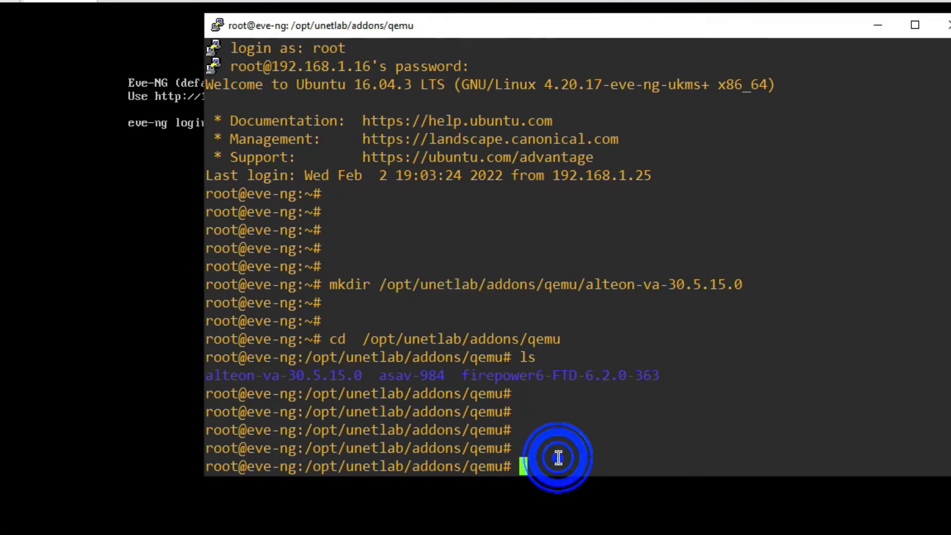
text(cd)
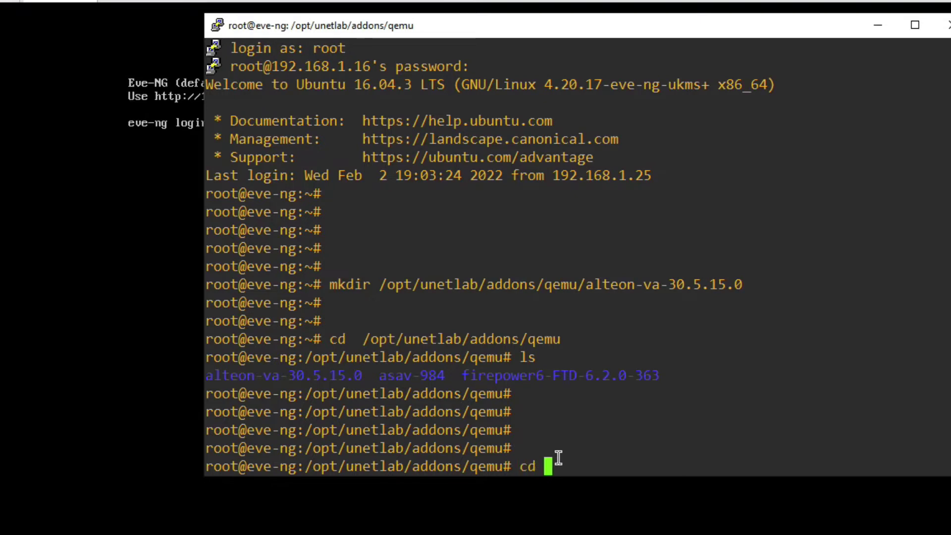
double_click(596, 286)
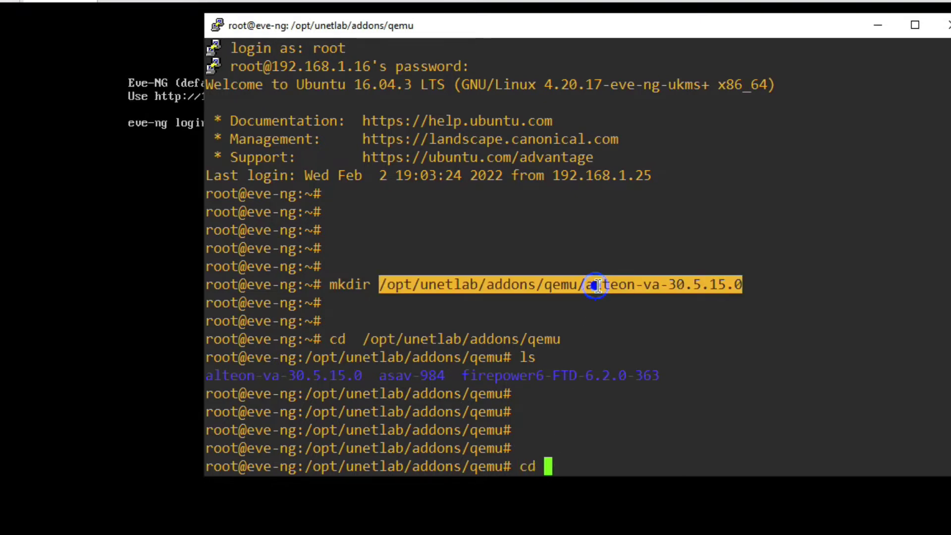
right_click(598, 287)
key(Return)
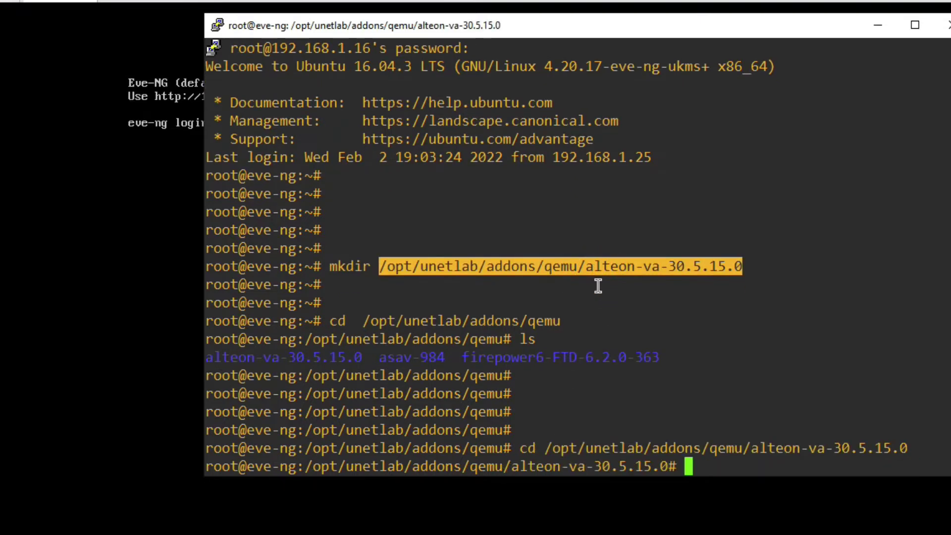
key(Return)
key(Return)
key(Return)
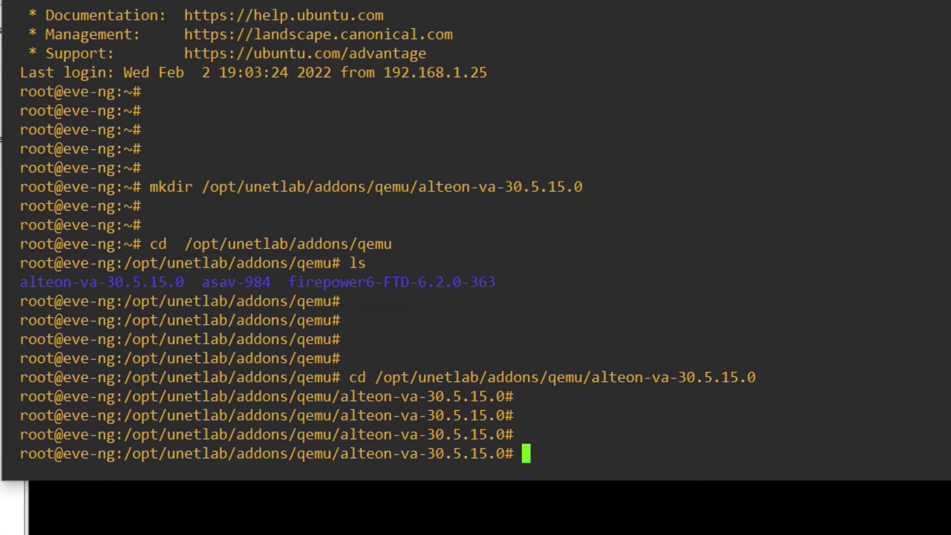
Step: List the folder and highlight AlteonOS-30-5-15-0_rls_21.ova in the output
text(ls)
key(Return)
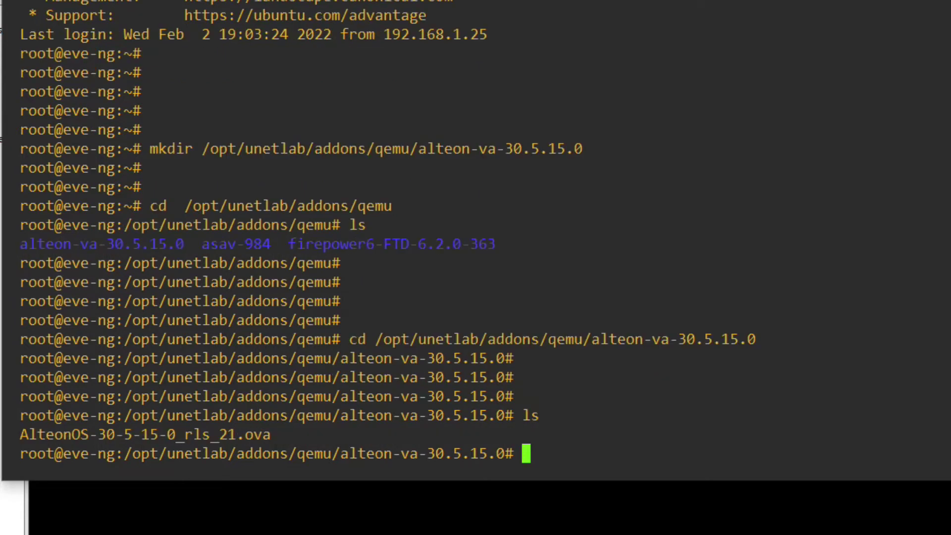
key(Return)
key(Return)
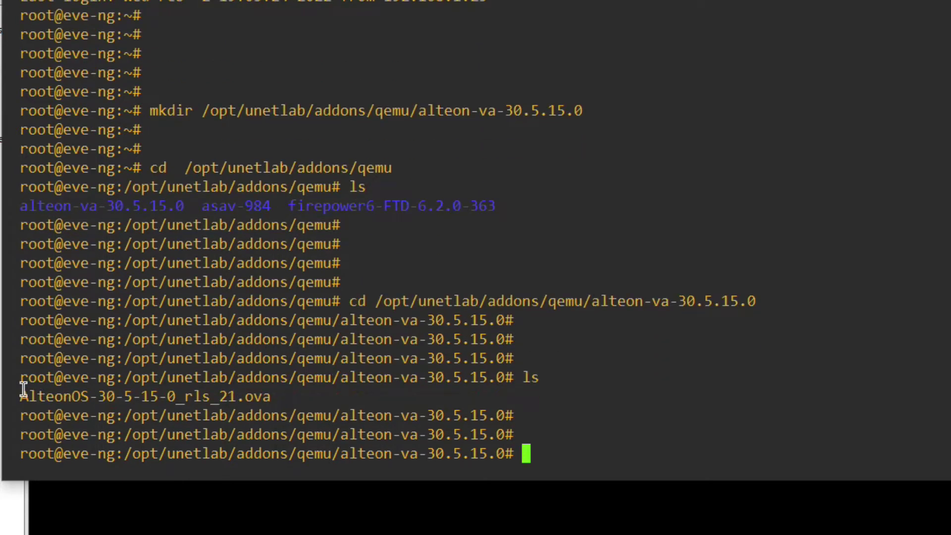
click(18, 392)
drag(74, 390, 278, 390)
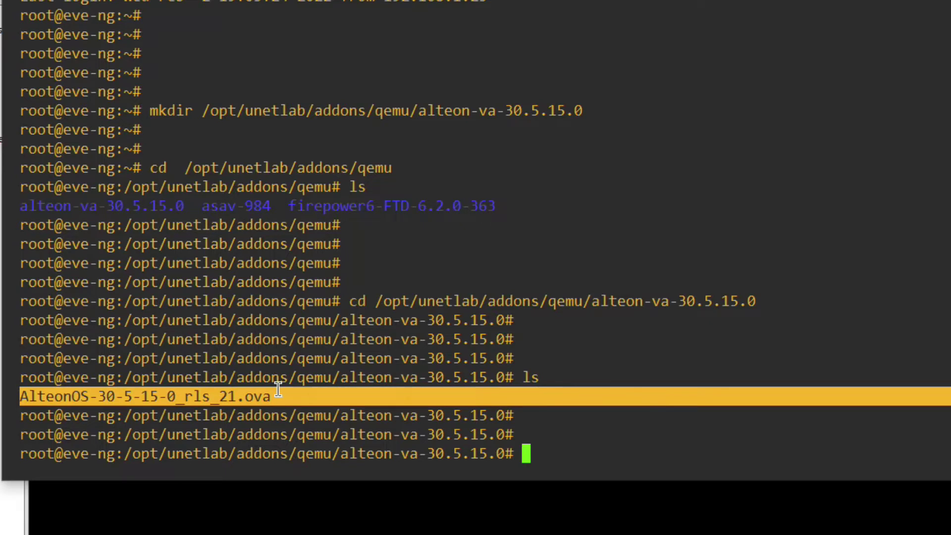
drag(271, 395, 29, 396)
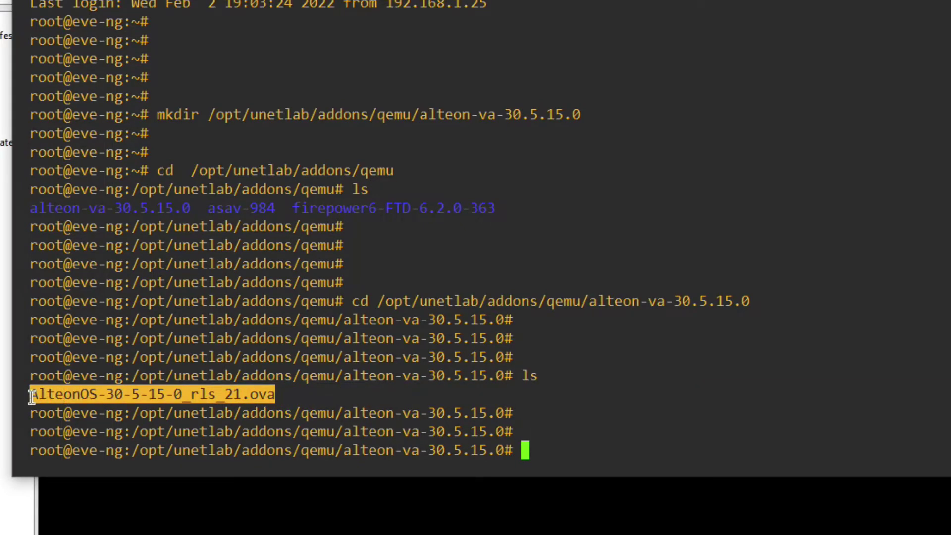
Step: Extract the archive with tar xvf AlteonOS-30-5-15-0_rls_21.ova using Tab completion
click(557, 459)
text(tar )
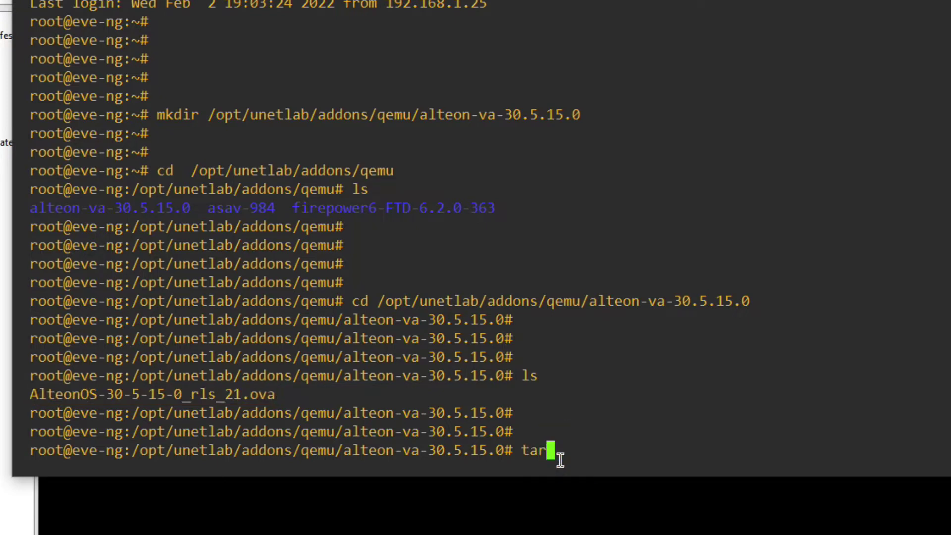
text(xvf)
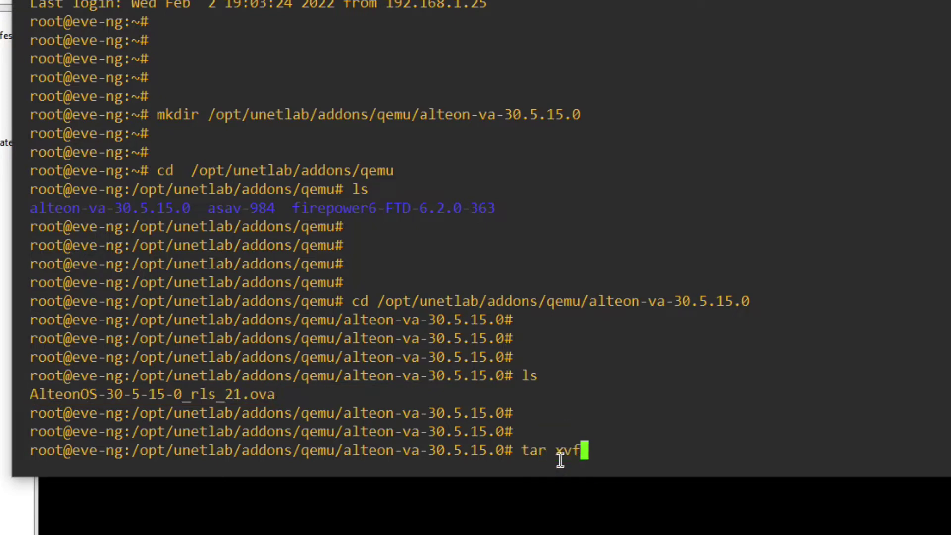
click(250, 394)
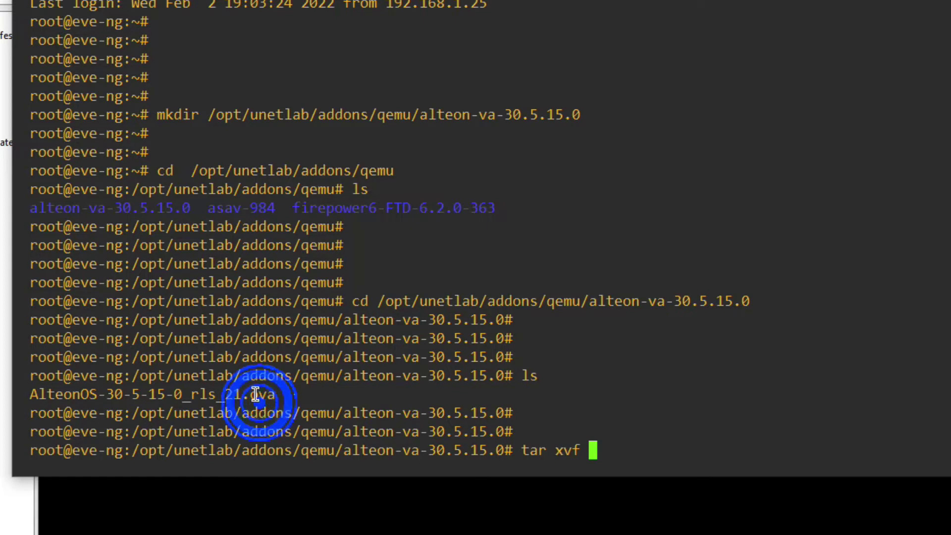
double_click(254, 395)
text(A)
key(Tab)
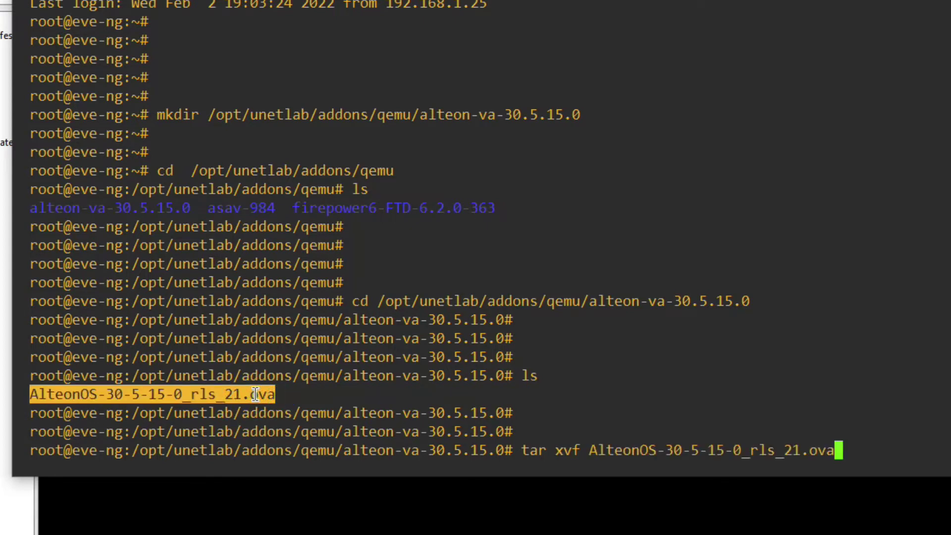
key(Return)
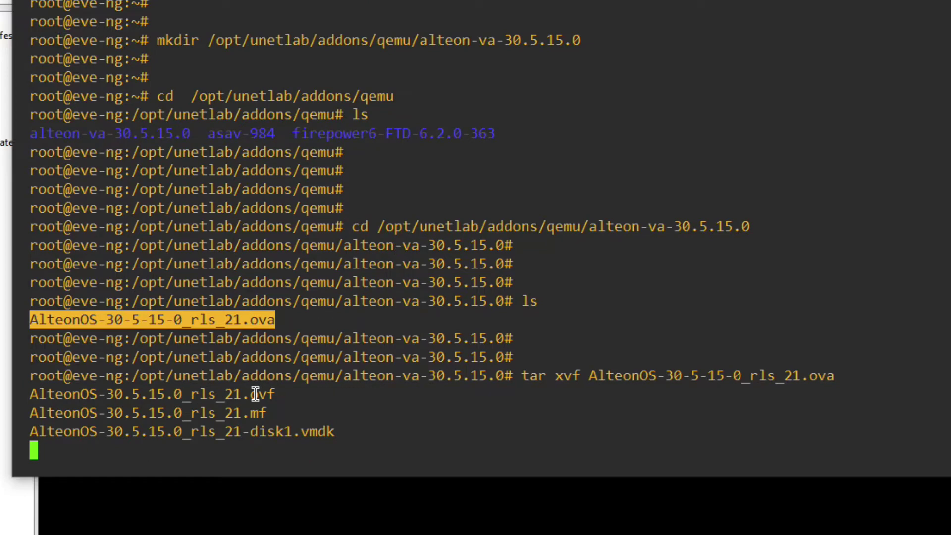
key(Return)
Step: Highlight the extracted .ovf, .mf and disk1.vmdk names and copy the vmdk file name
drag(255, 394, 345, 432)
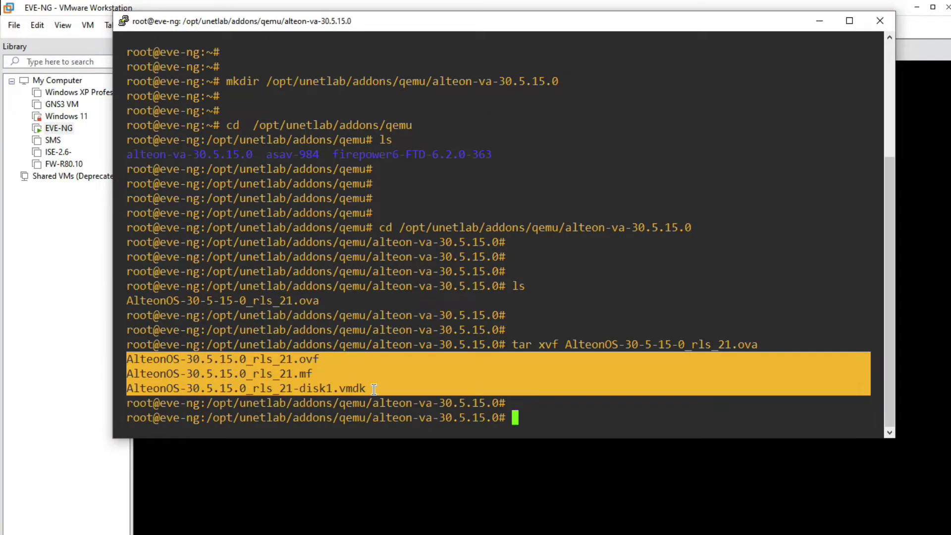
drag(374, 389, 122, 355)
click(311, 375)
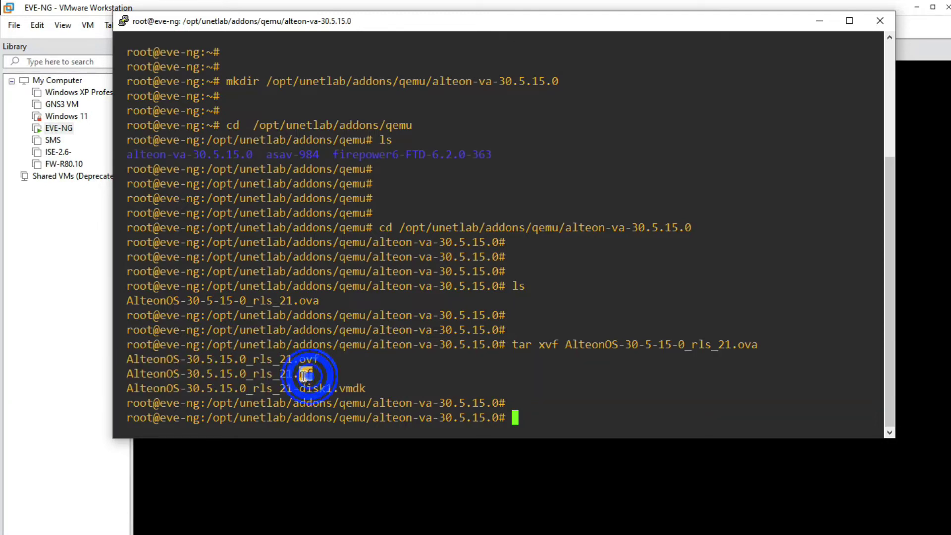
drag(354, 388, 377, 389)
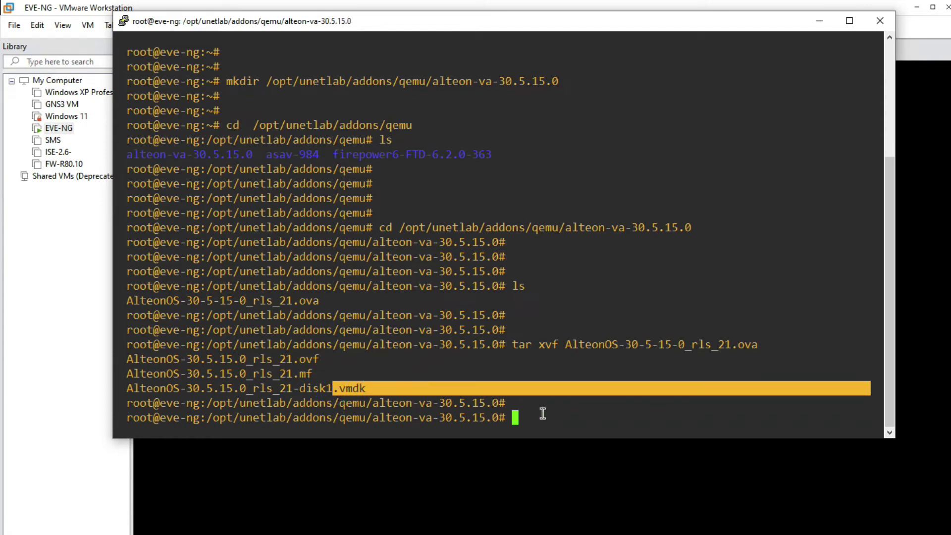
click(129, 390)
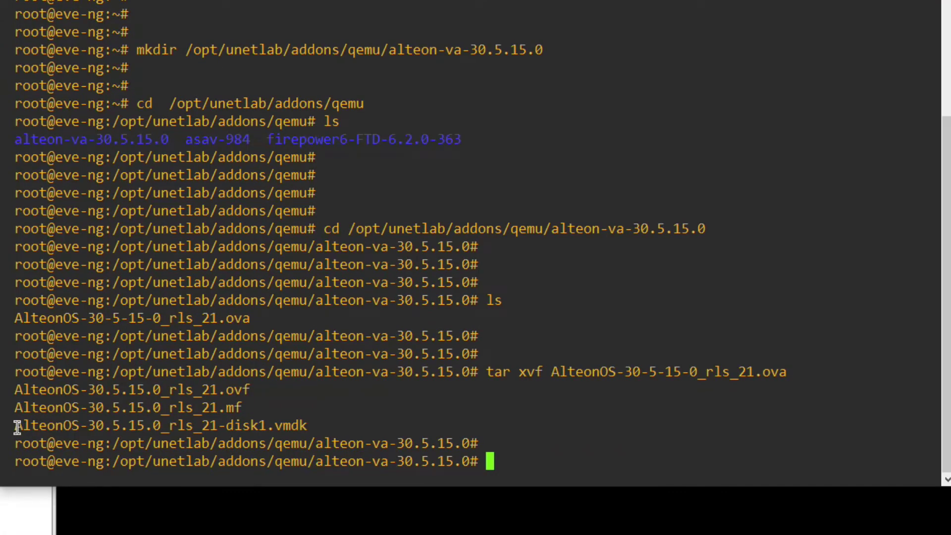
drag(17, 427, 309, 425)
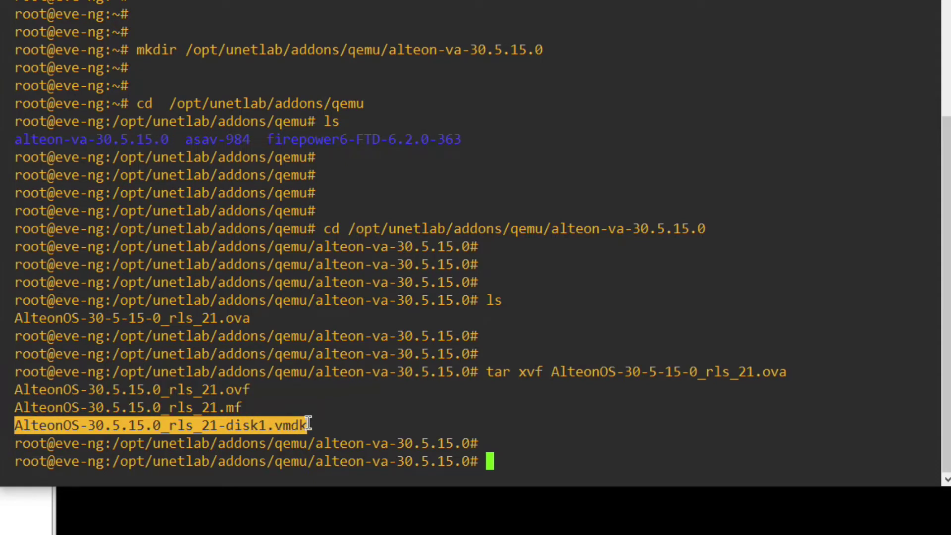
click(272, 425)
double_click(132, 426)
key(super+c)
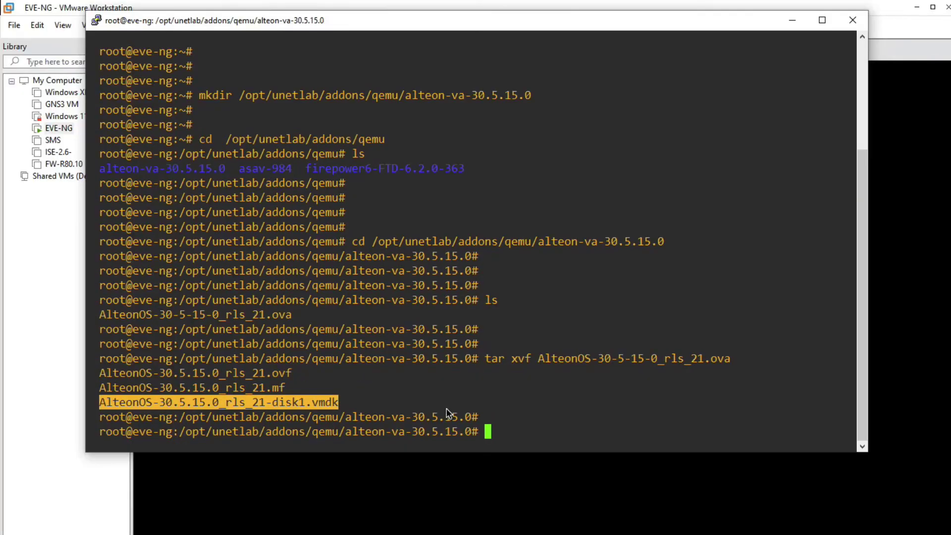
Step: Run qemu-img convert -f vmdk on AlteonOS-30.5.15.0_rls_21-disk1.vmdk with output virtioa.qcow2
text(qemu-img con)
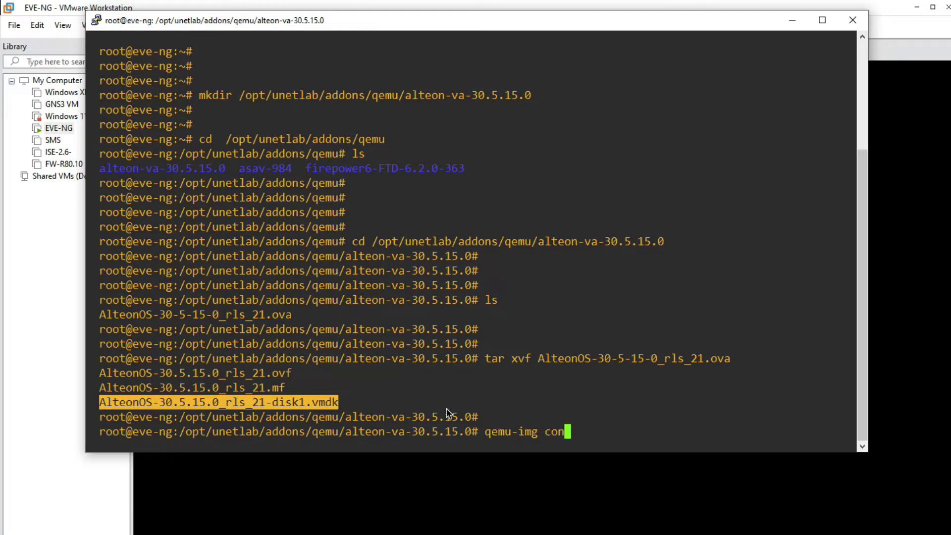
text(vert -f vmdk q)
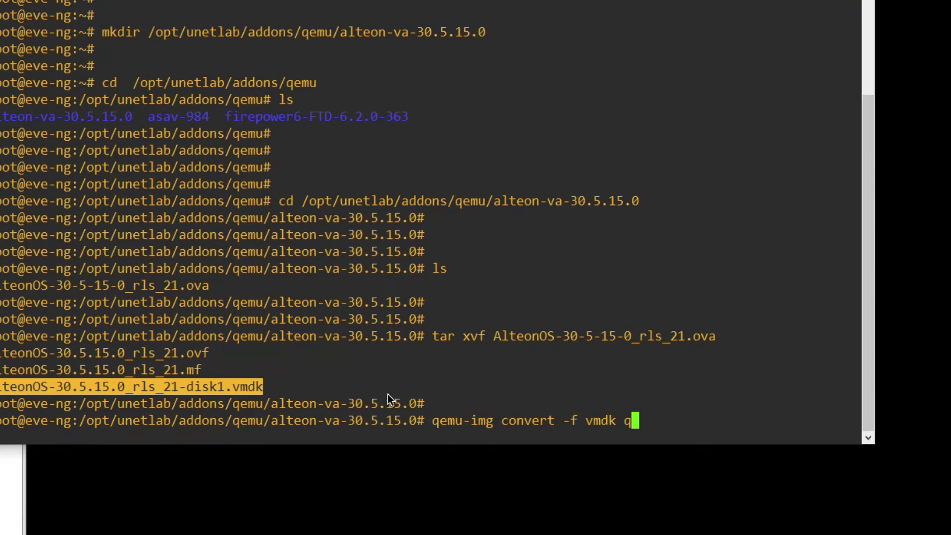
text(cow2)
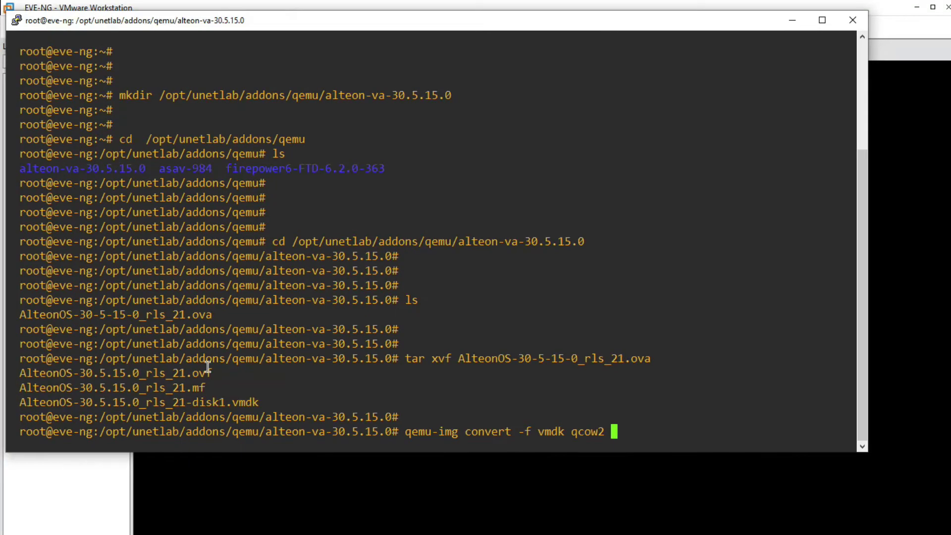
double_click(209, 404)
right_click(209, 404)
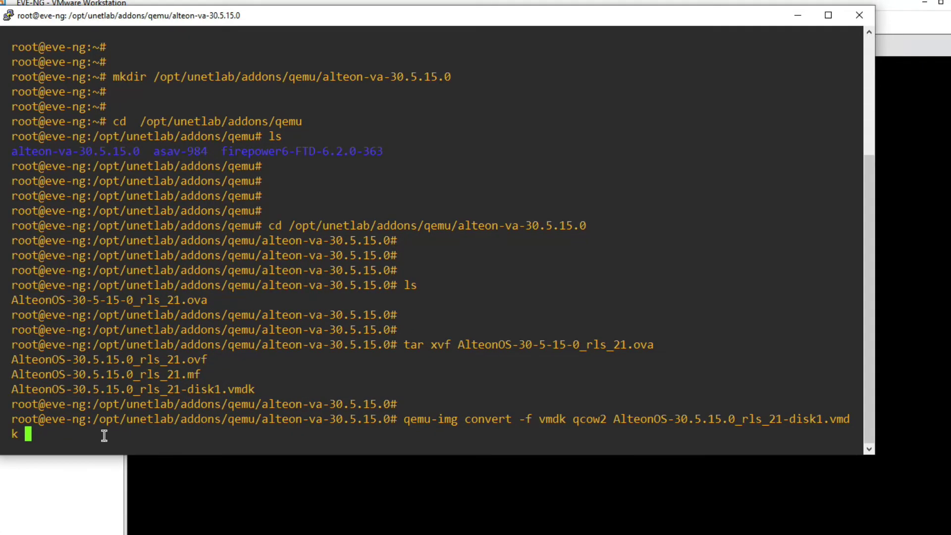
right_click(104, 436)
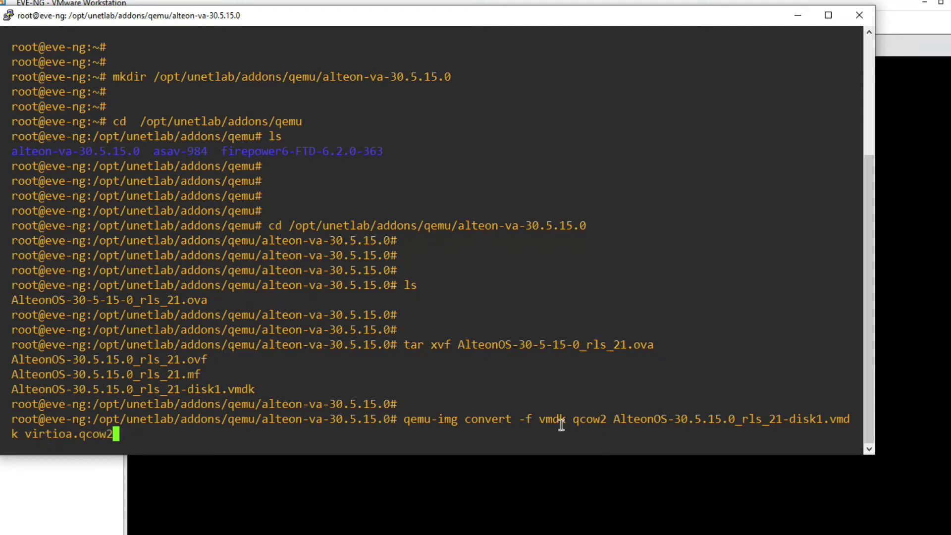
drag(533, 418, 849, 420)
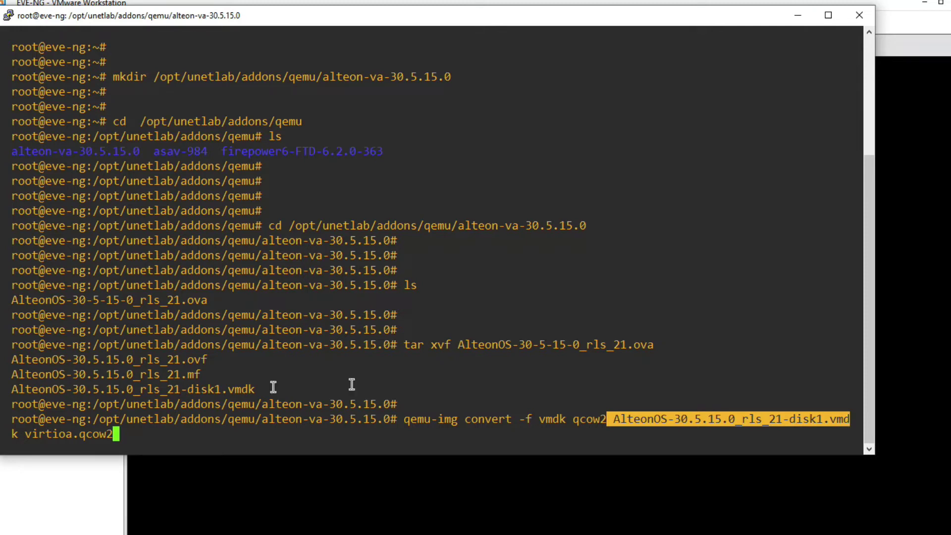
drag(21, 434, 119, 434)
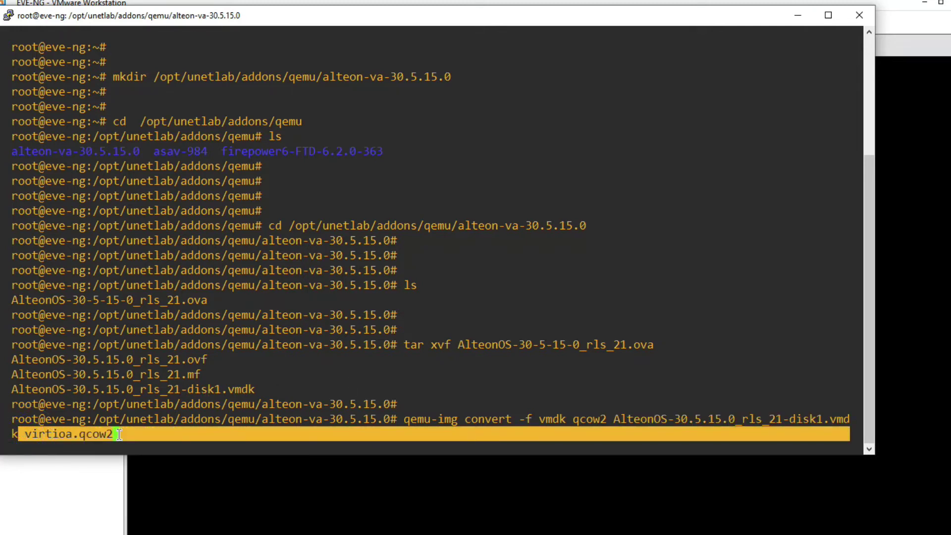
click(144, 434)
key(Return)
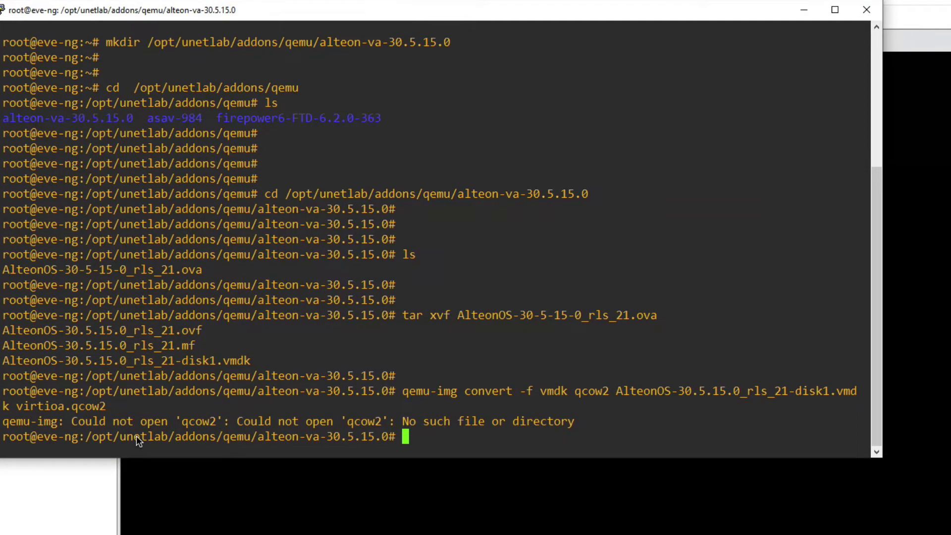
key(Return)
key(Return)
key(Return)
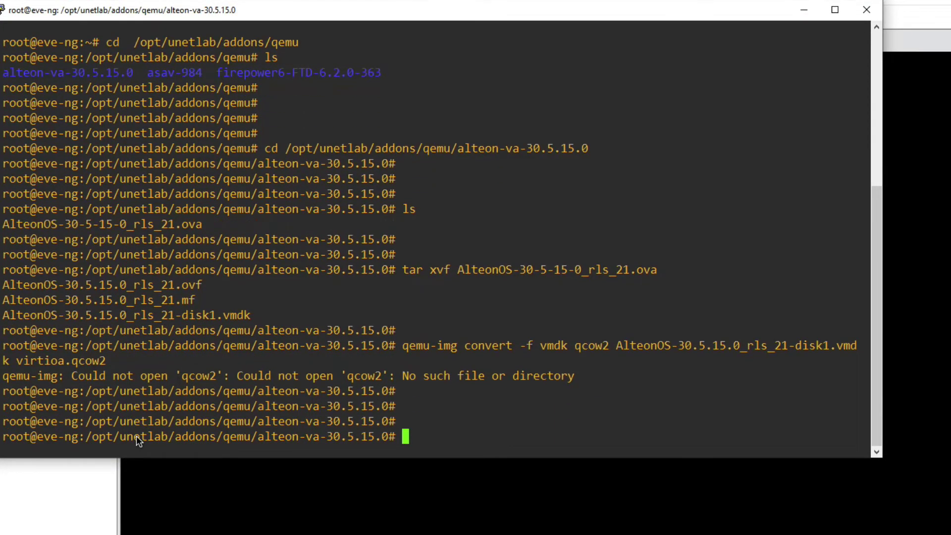
Step: Recall the failed command, insert the missing -O before qcow2, and rerun it
key(Up)
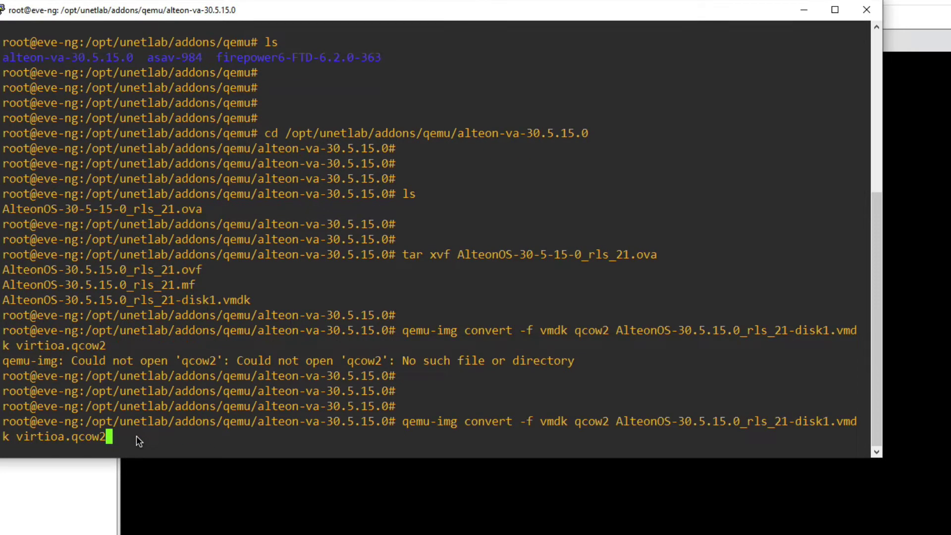
key(Left)
key(Left)
key(Left)
key(Left)
key(Left)
key(Left)
key(Left)
key(Left)
key(Left)
key(Left)
key(Left)
key(Left)
key(Left)
key(Left)
key(Left)
key(Left)
key(Left)
key(Left)
key(Left)
key(Left)
key(Left)
key(Left)
key(Left)
key(Left)
key(Left)
key(Left)
key(Left)
key(Left)
key(Left)
key(Left)
key(Left)
key(Left)
key(Left)
key(Left)
key(Left)
key(Left)
key(Left)
key(Left)
key(Left)
key(Left)
key(Left)
key(Left)
key(Left)
key(Left)
key(Left)
key(Left)
key(Left)
key(Left)
key(Left)
key(Left)
key(Left)
key(Left)
key(Left)
key(Left)
key(Left)
key(Right)
key(Right)
key(Right)
key(Right)
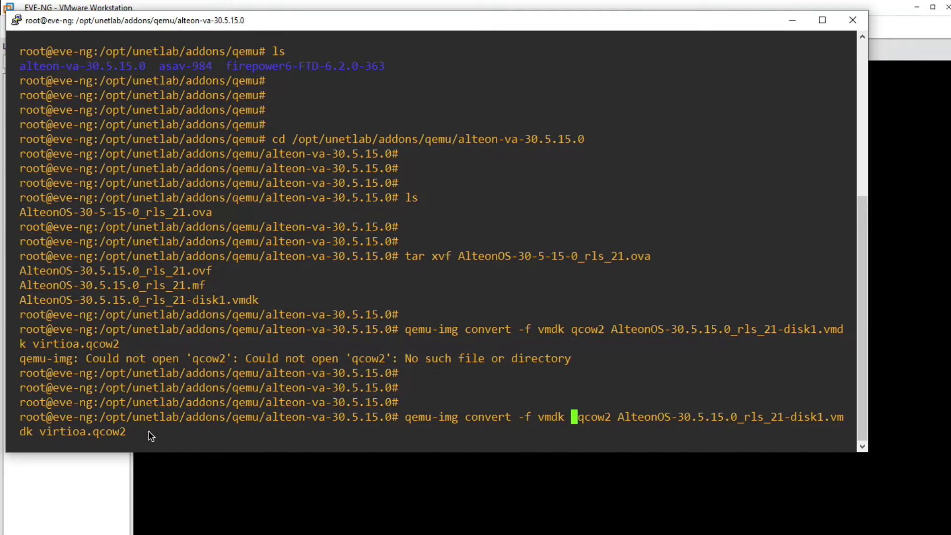
text(-)
text(0)
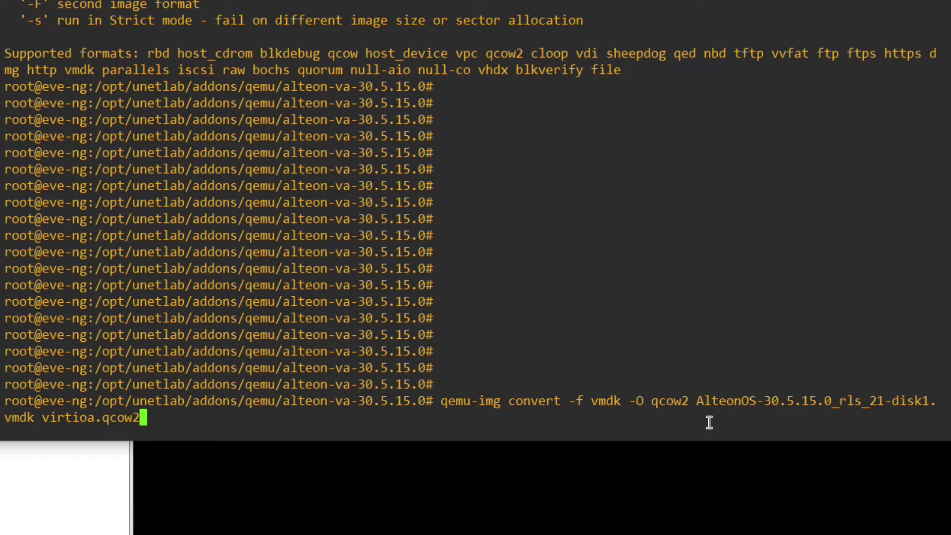
key(Return)
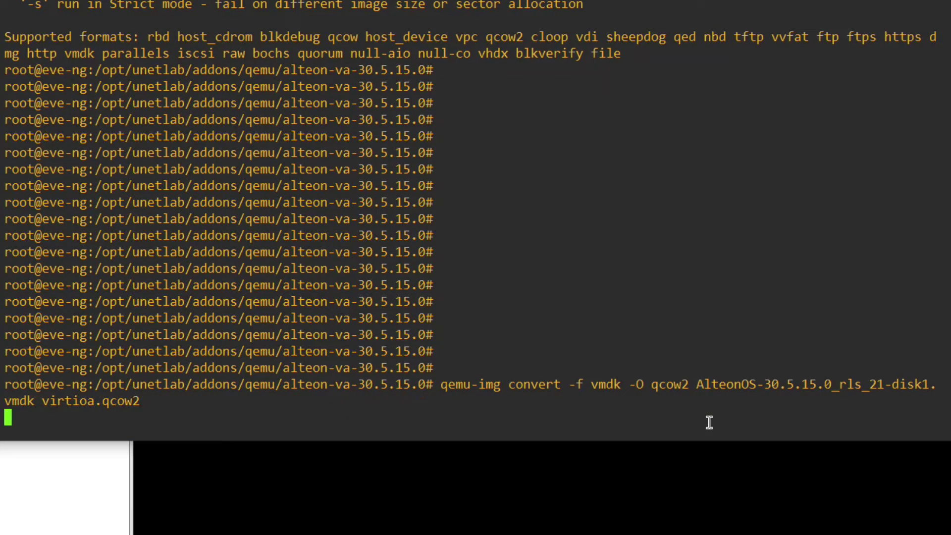
key(Return)
key(Return)
key(Return)
key(Return)
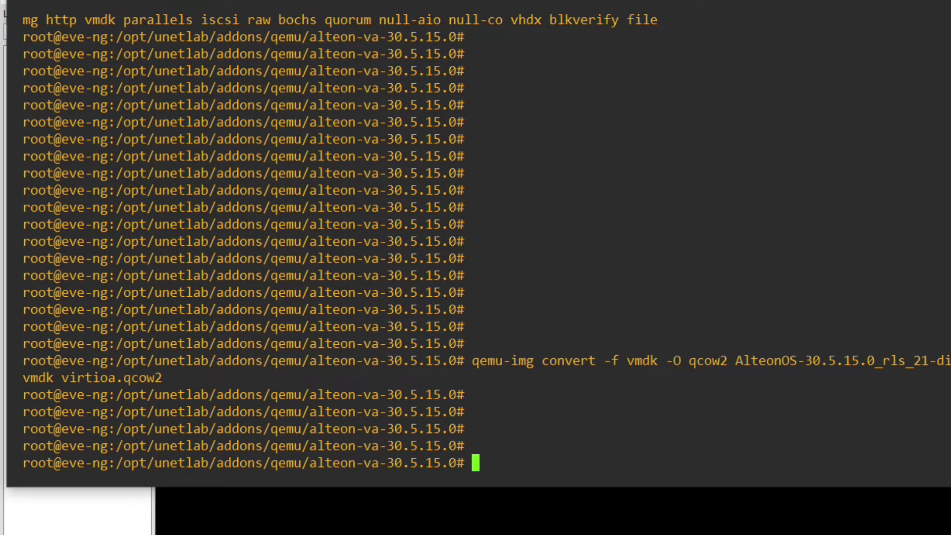
Step: List the folder and check the new virtioa.qcow2 beside the original .ova
text(ls)
key(Return)
key(Return)
key(Return)
key(Return)
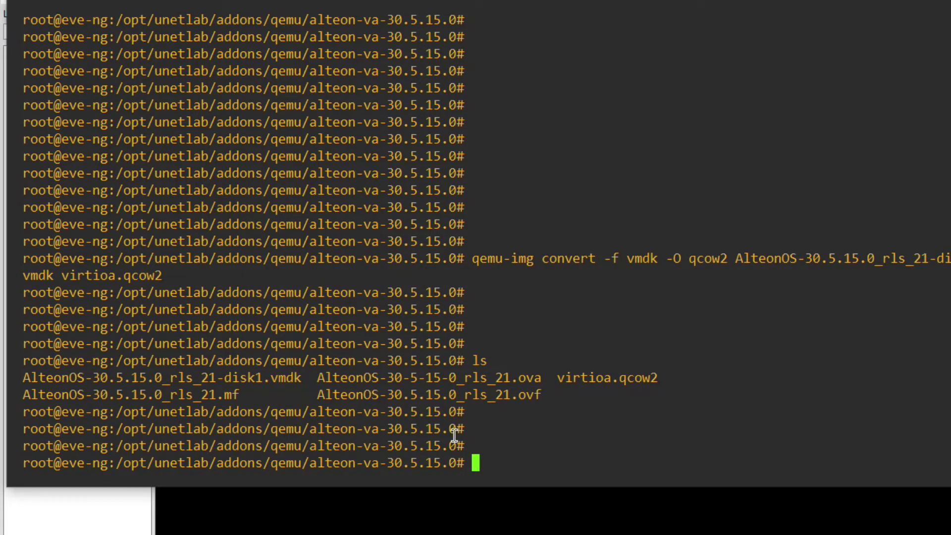
click(213, 378)
drag(23, 377, 260, 395)
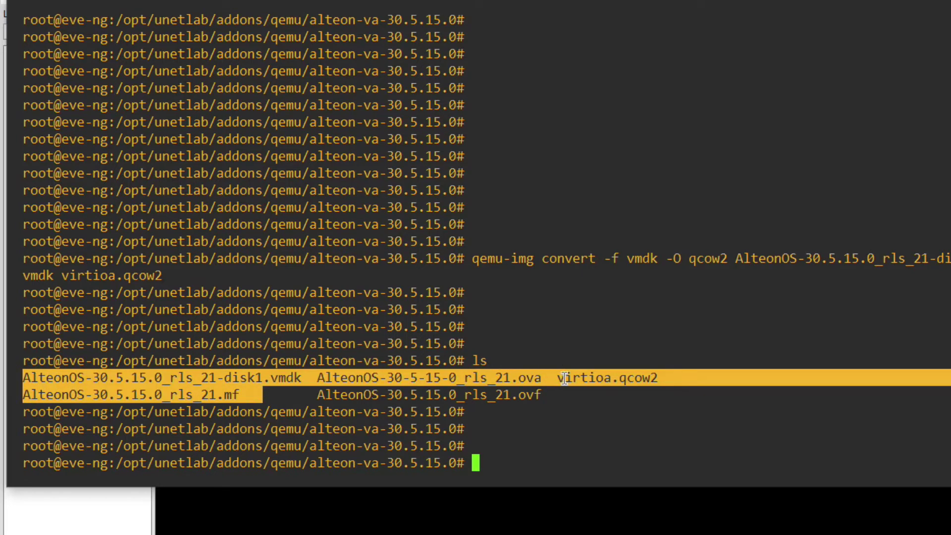
drag(557, 378, 660, 377)
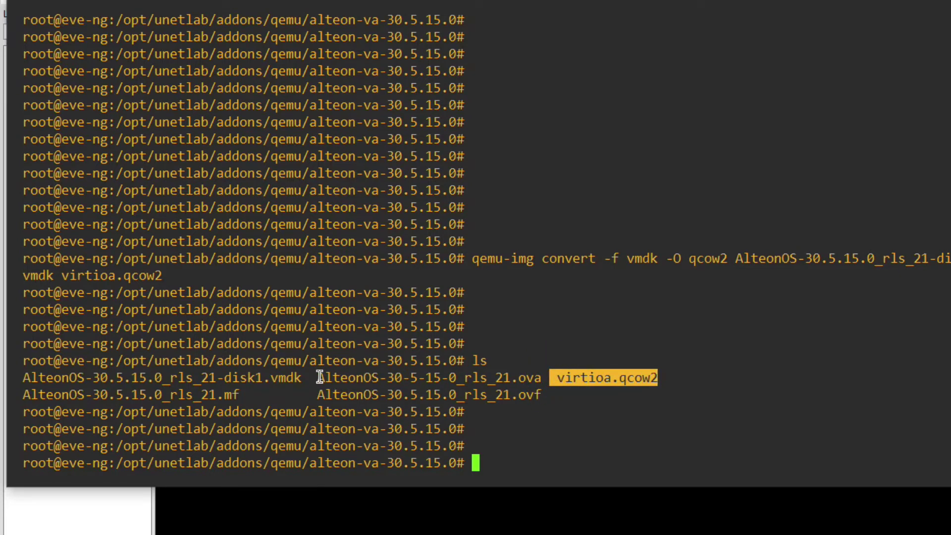
drag(318, 378, 433, 379)
click(399, 392)
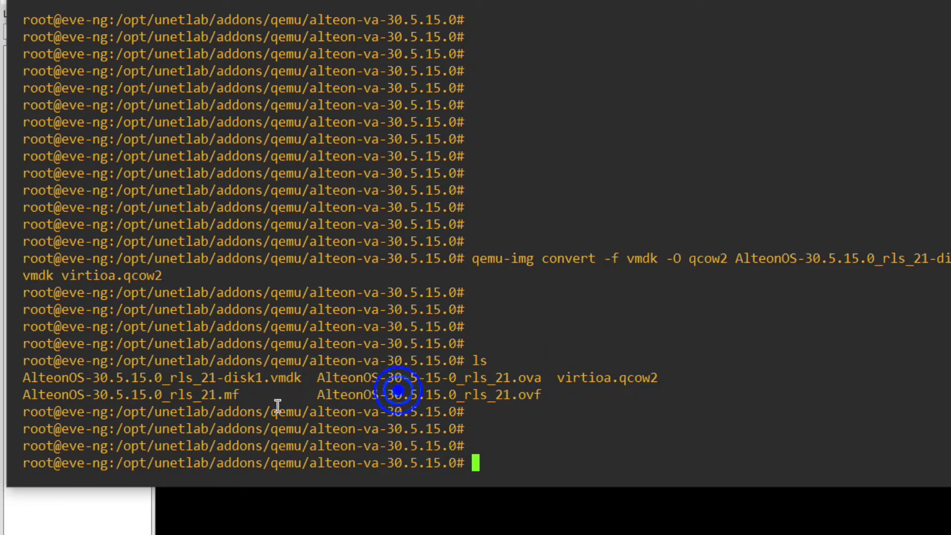
click(435, 402)
click(432, 384)
click(229, 383)
Step: Mark the disk1.vmdk, .mf and .ovf file names in the listing
click(515, 460)
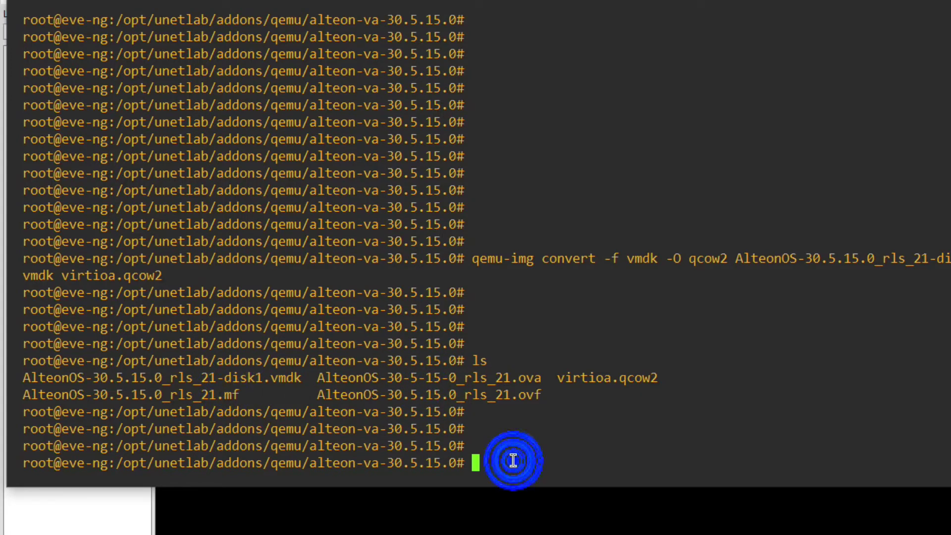
key(Return)
key(Return)
key(Return)
key(Return)
key(Return)
key(Return)
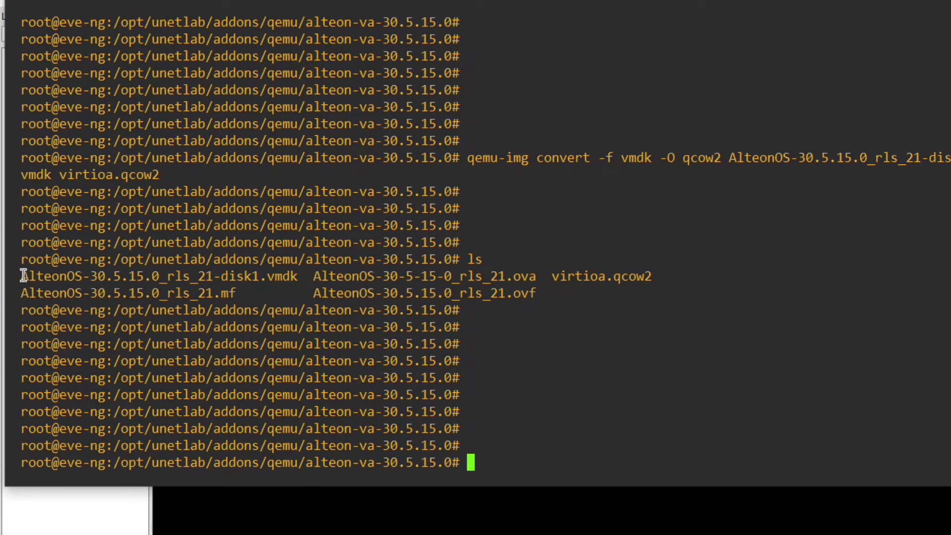
drag(22, 276, 536, 276)
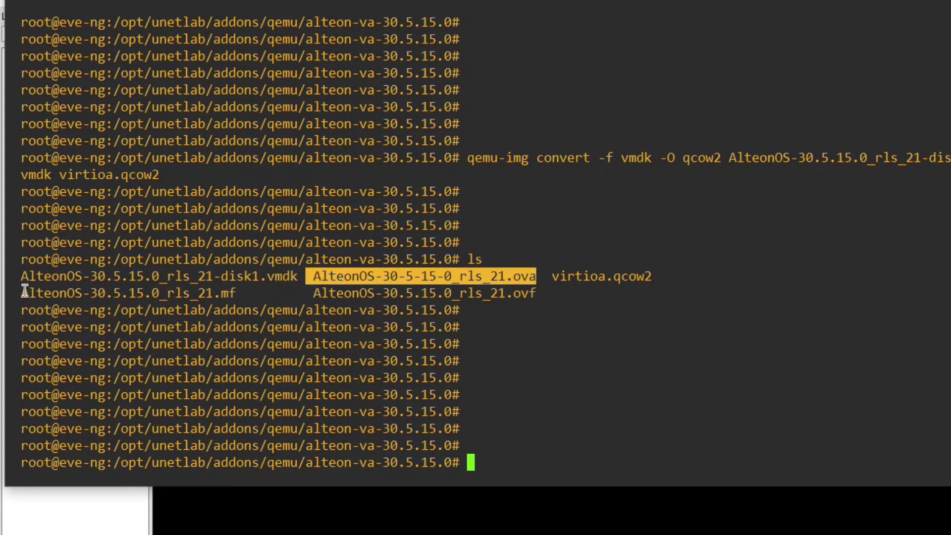
drag(22, 293, 237, 293)
key(super+c)
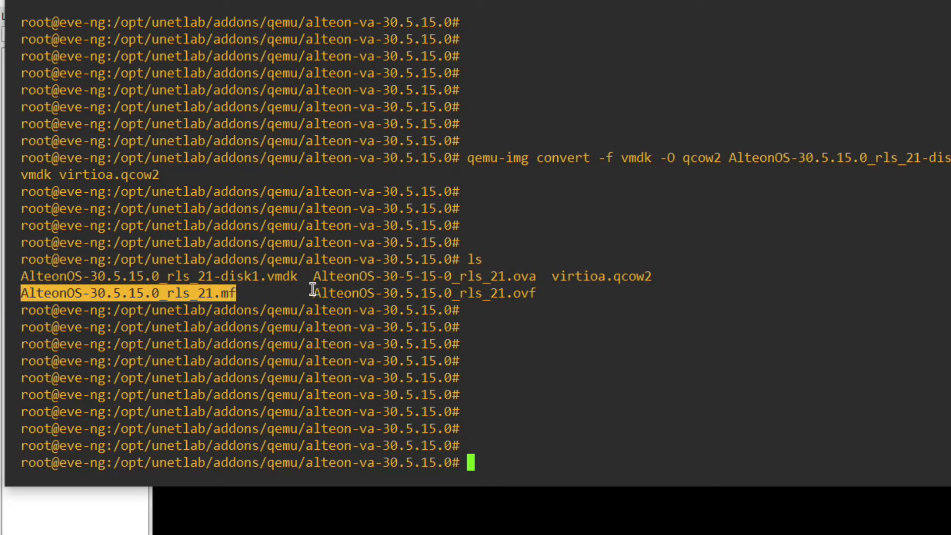
drag(307, 293, 536, 293)
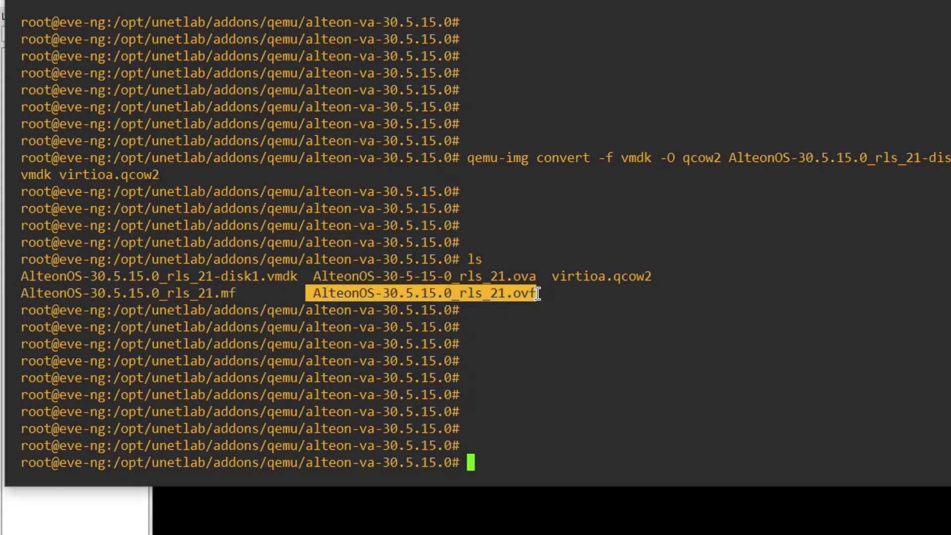
click(540, 410)
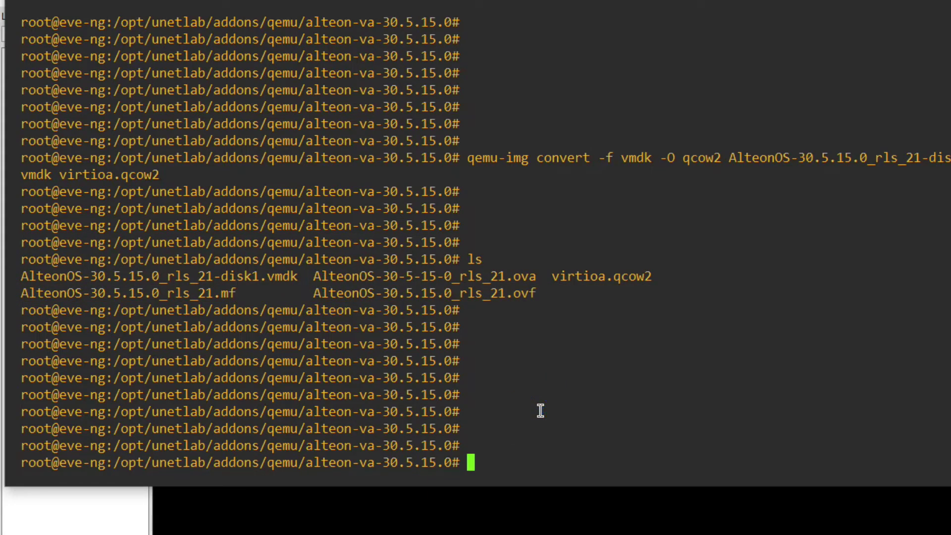
Step: Delete the disk1.vmdk and .ova files with rm
text(rm)
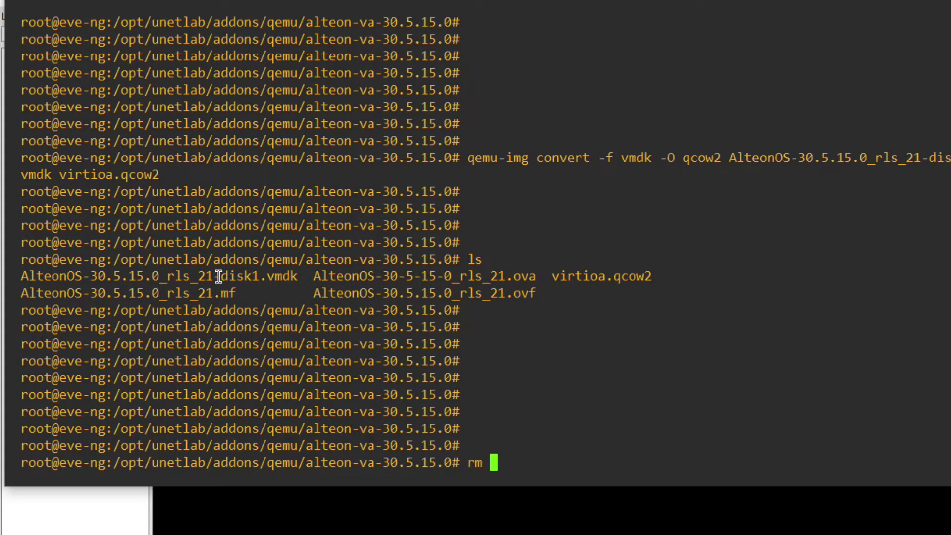
double_click(219, 276)
right_click(219, 276)
key(Return)
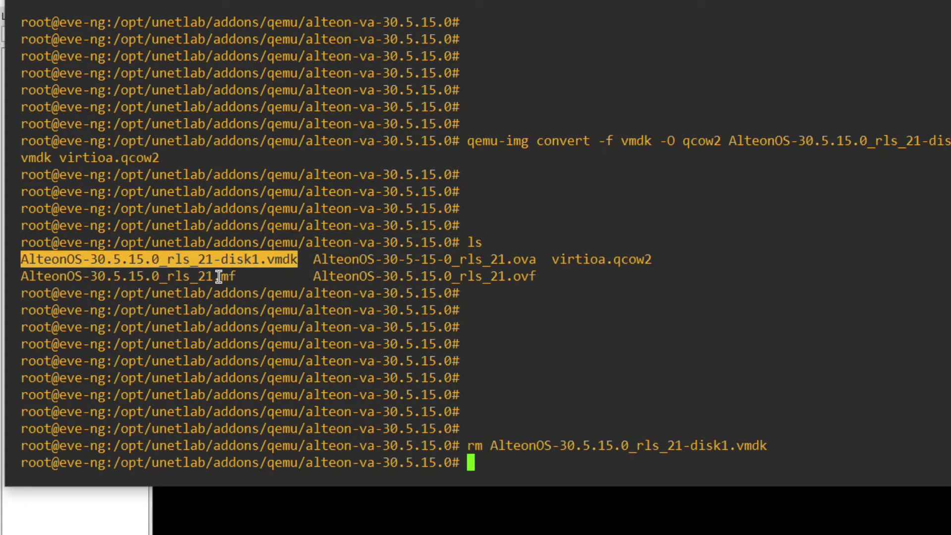
text(rm)
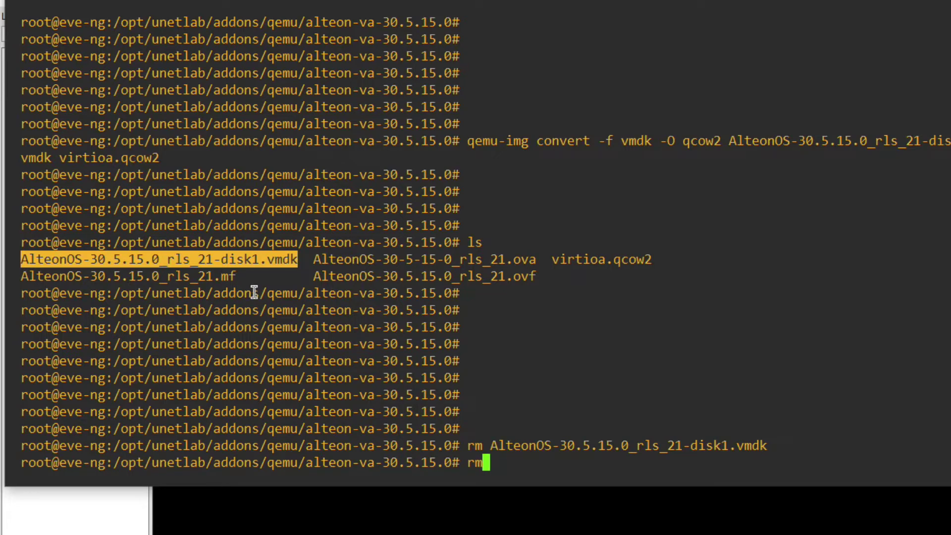
double_click(396, 260)
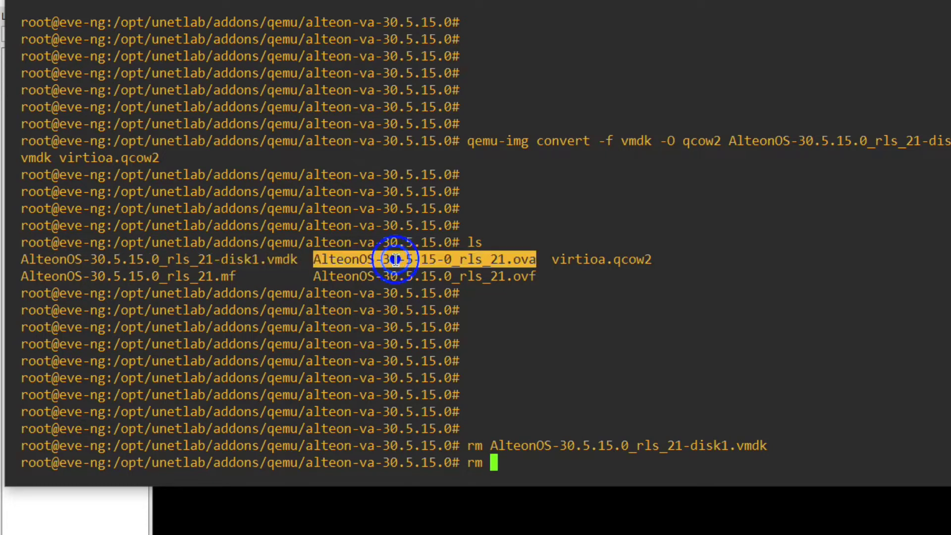
right_click(396, 261)
key(Return)
Step: Delete the .mf and .ovf files with rm
text(rm)
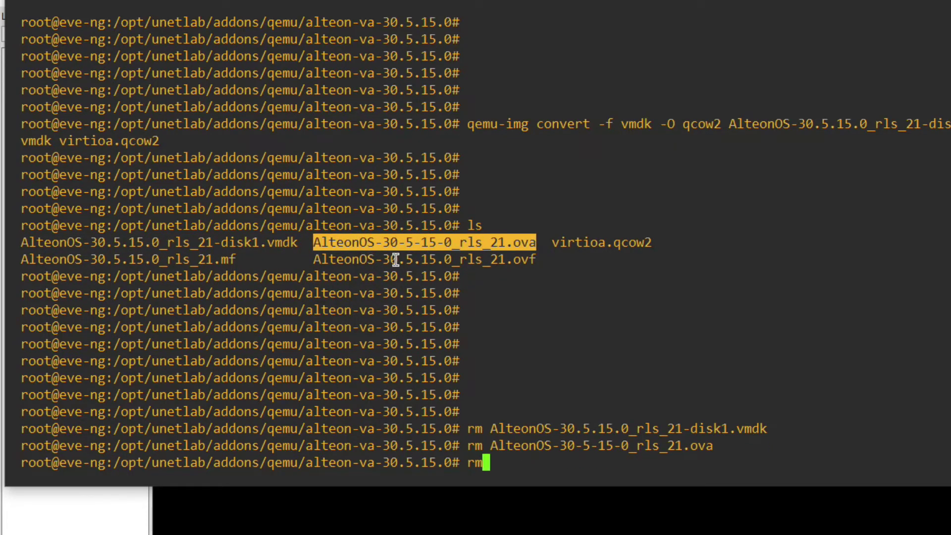
click(199, 260)
double_click(199, 260)
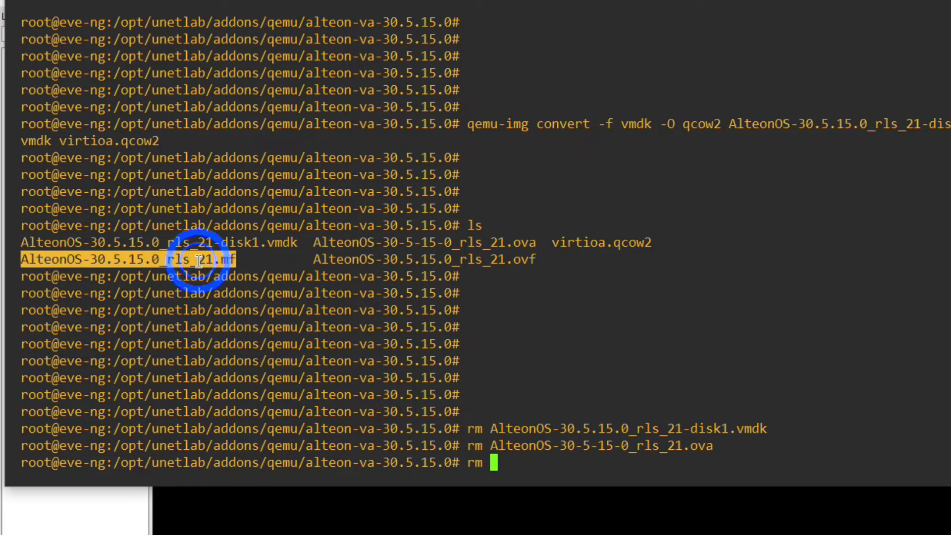
right_click(198, 260)
key(Return)
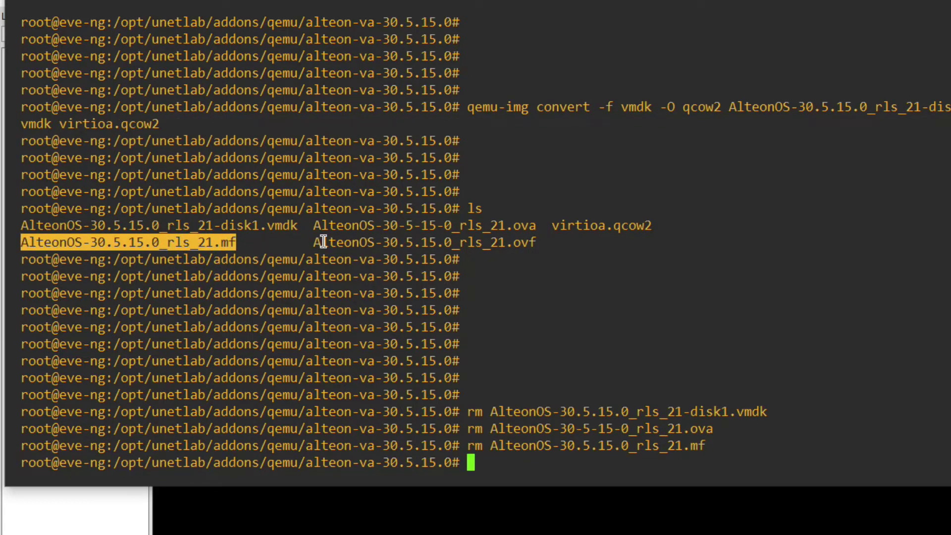
double_click(321, 242)
key(super+c)
text(rm)
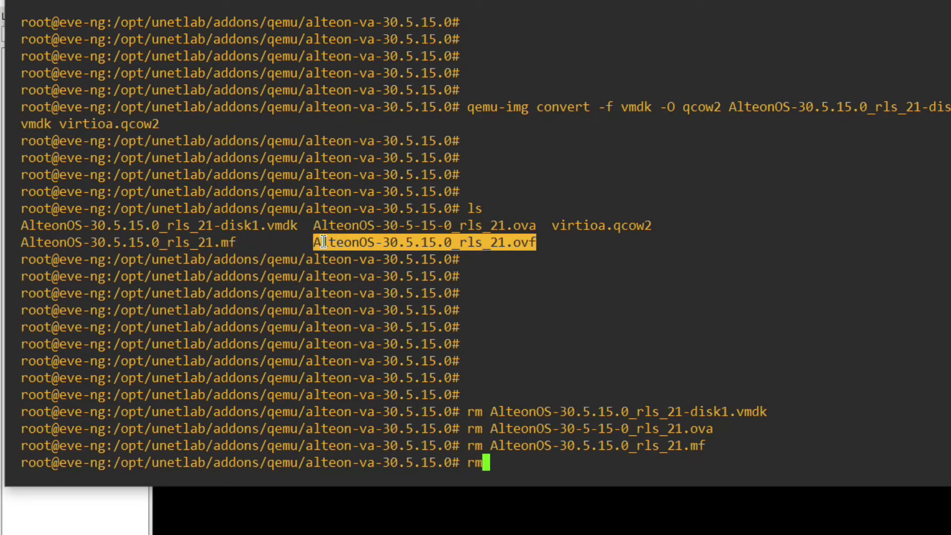
right_click(323, 243)
key(Return)
Step: List the folder to confirm only virtioa.qcow2 remains
key(Return)
key(Return)
key(Return)
key(Return)
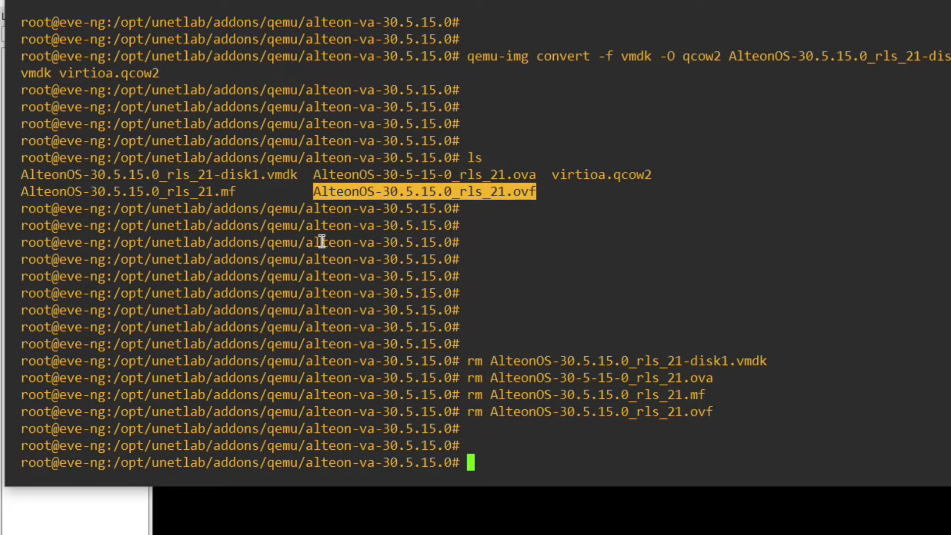
text(ls)
key(Return)
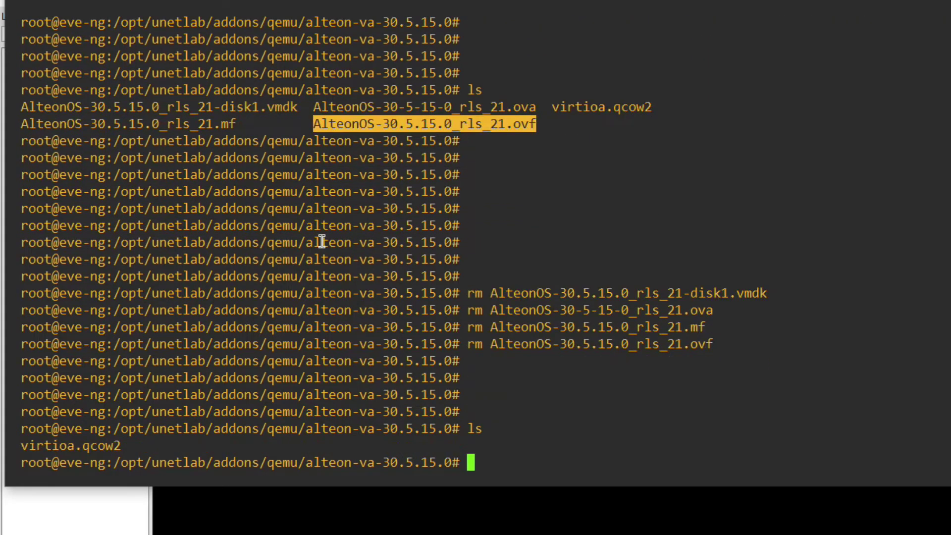
key(Return)
key(Return)
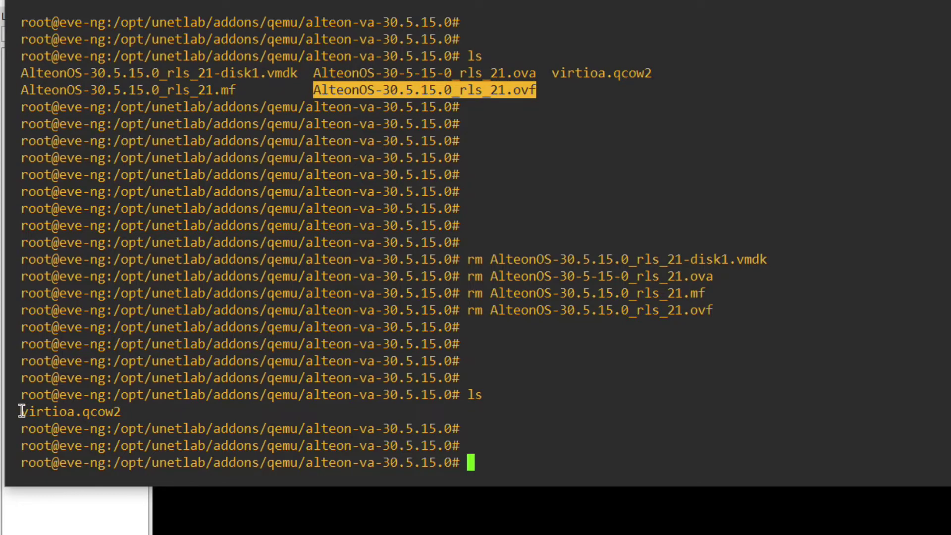
drag(22, 411, 146, 414)
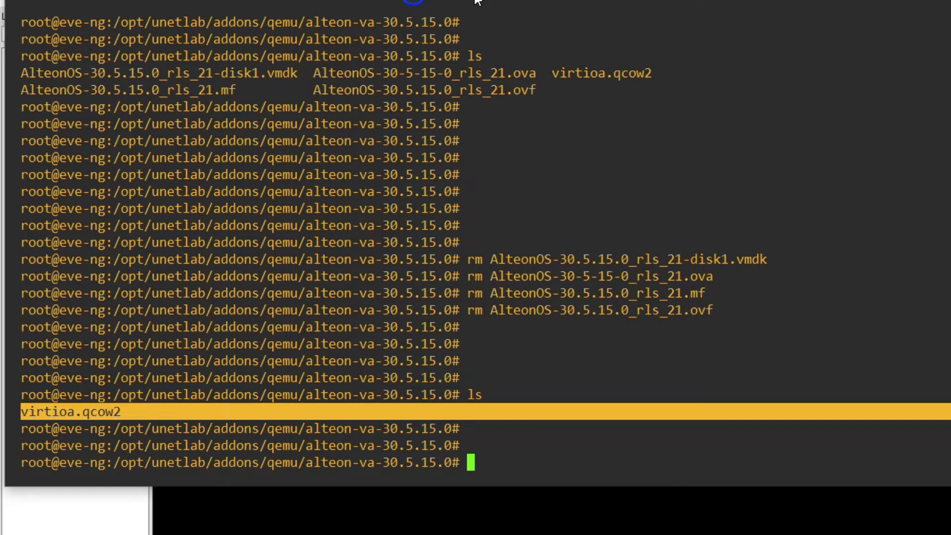
Step: From the home directory, run /opt/unetlab/wrappers/unl_wrapper -a fixpermissions
text(cd)
key(Return)
key(Return)
key(Return)
key(Return)
key(Return)
key(Return)
key(Return)
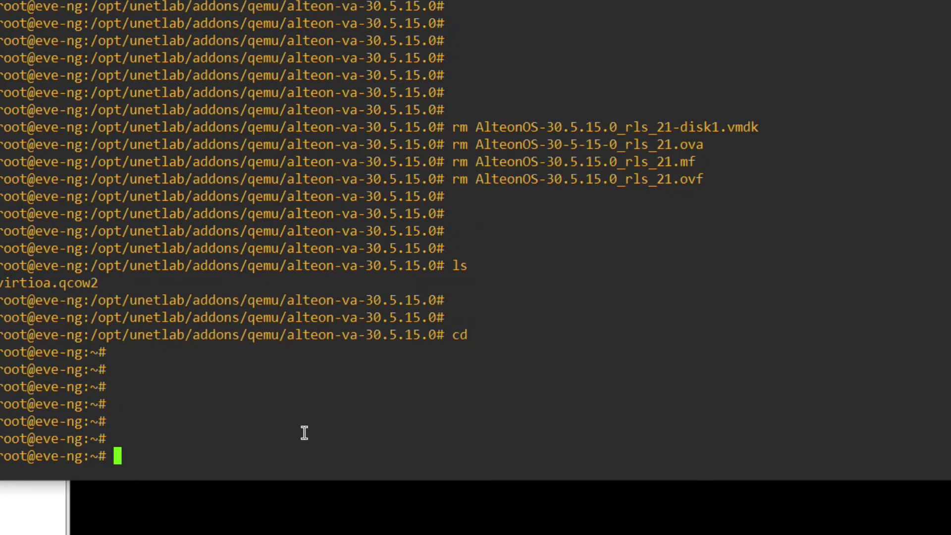
right_click(304, 433)
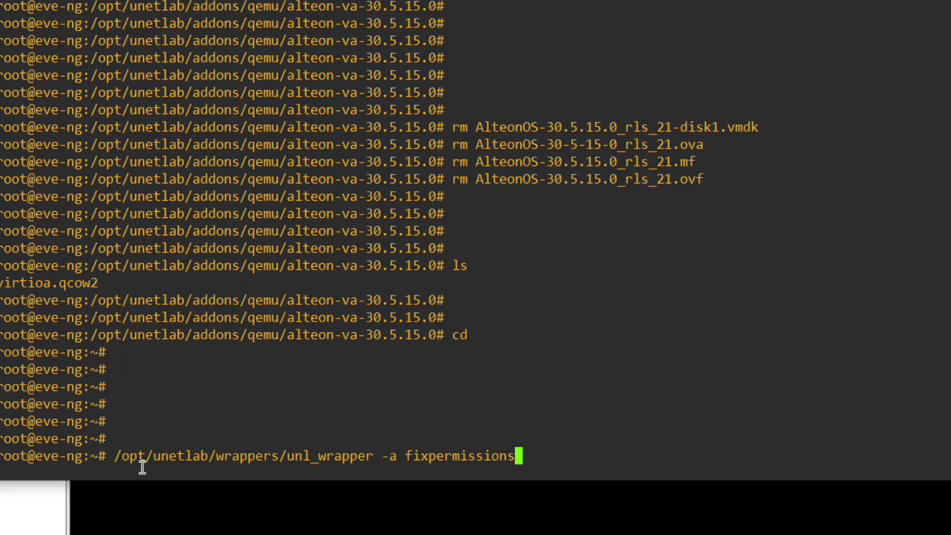
drag(110, 457, 526, 456)
click(524, 455)
key(Return)
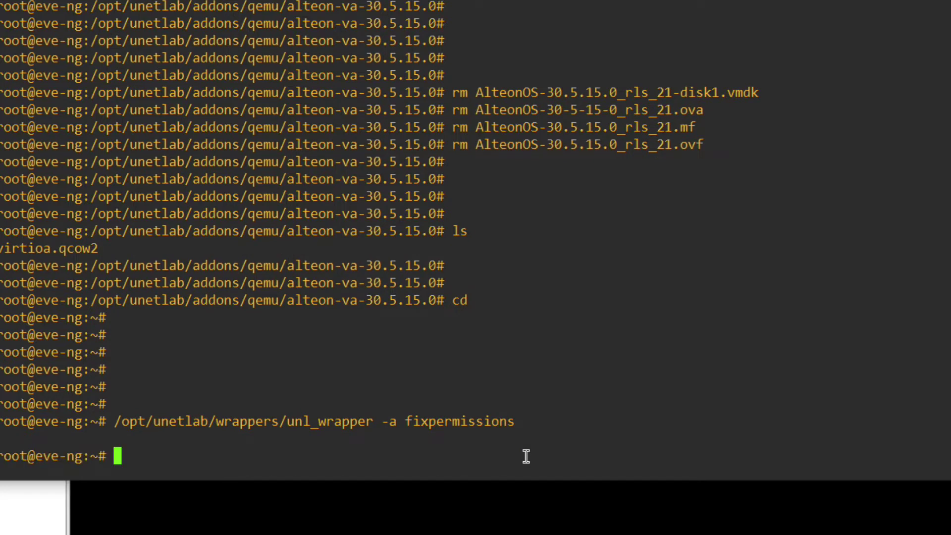
key(Return)
key(Return)
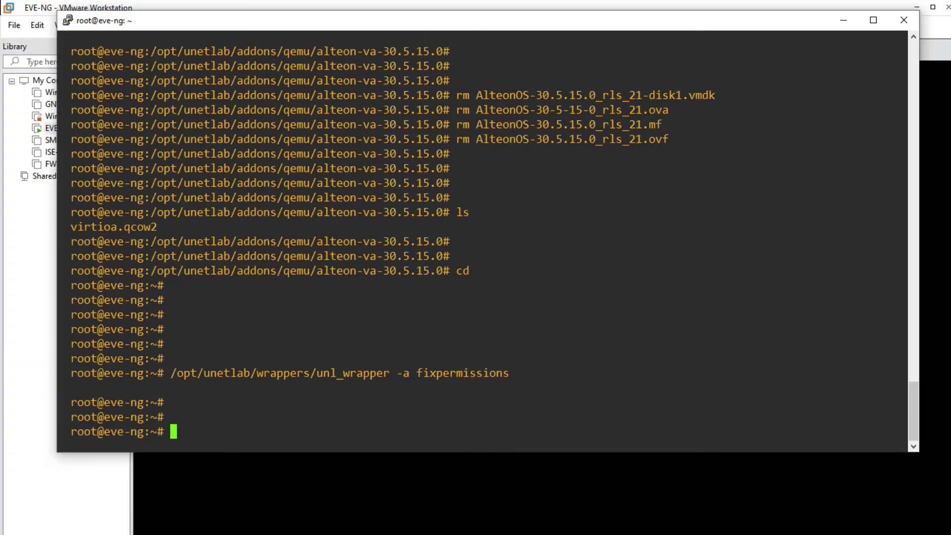
Step: Sign in to the EVE-NG web interface with the account password
key(alt+Tab)
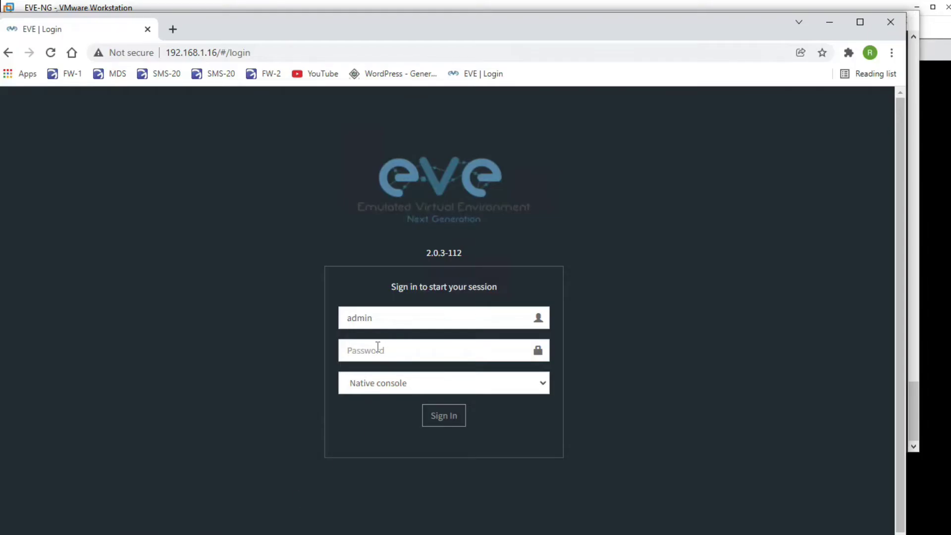
click(378, 347)
text(e)
key(Return)
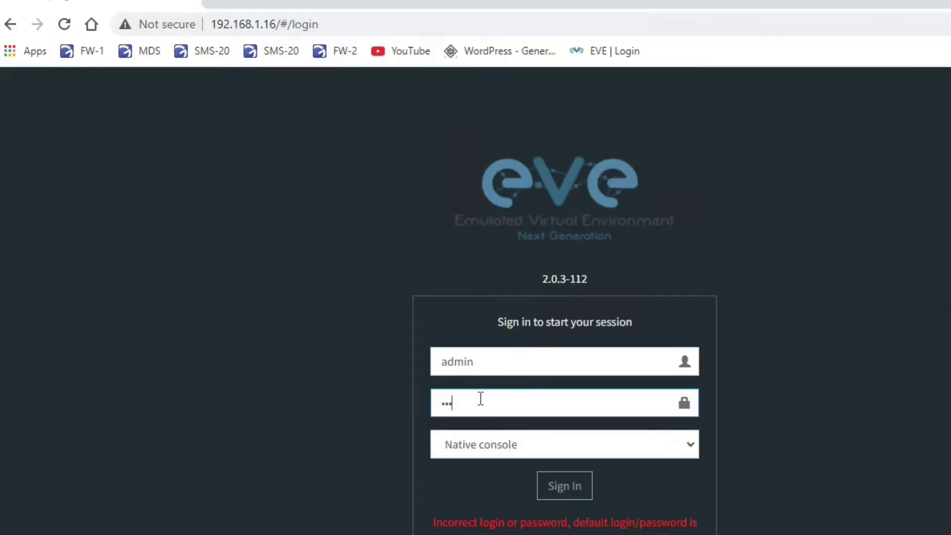
key(Return)
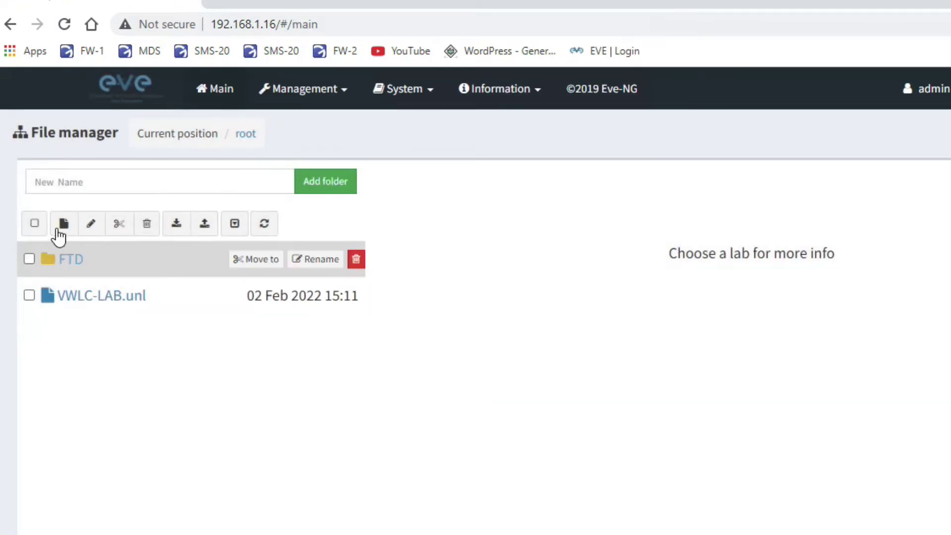
Step: Create a new lab named Radware_LAB
click(63, 224)
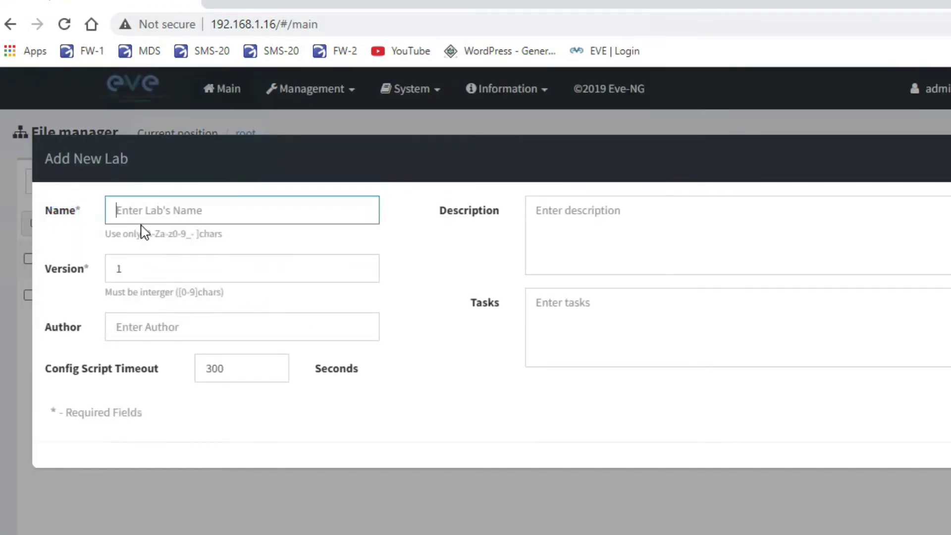
text(Radware)
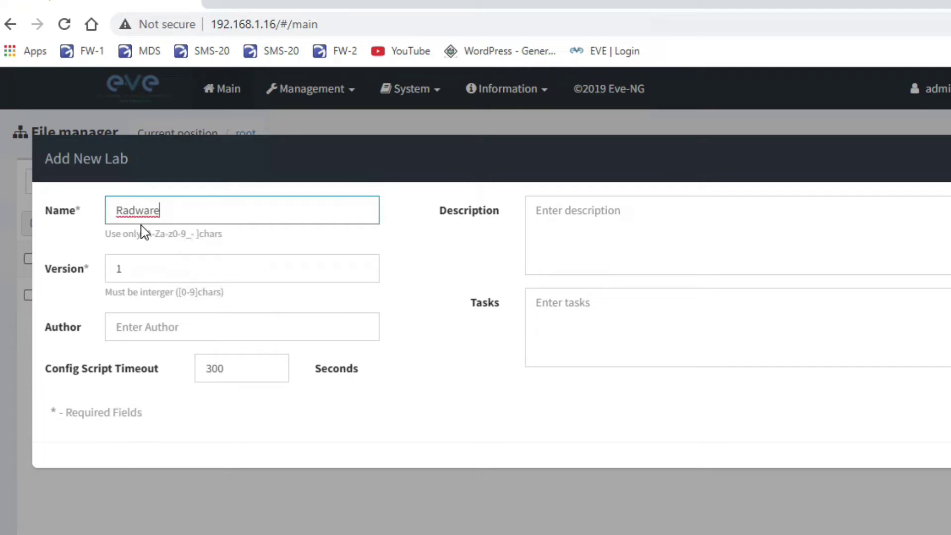
text(_LAB)
key(Return)
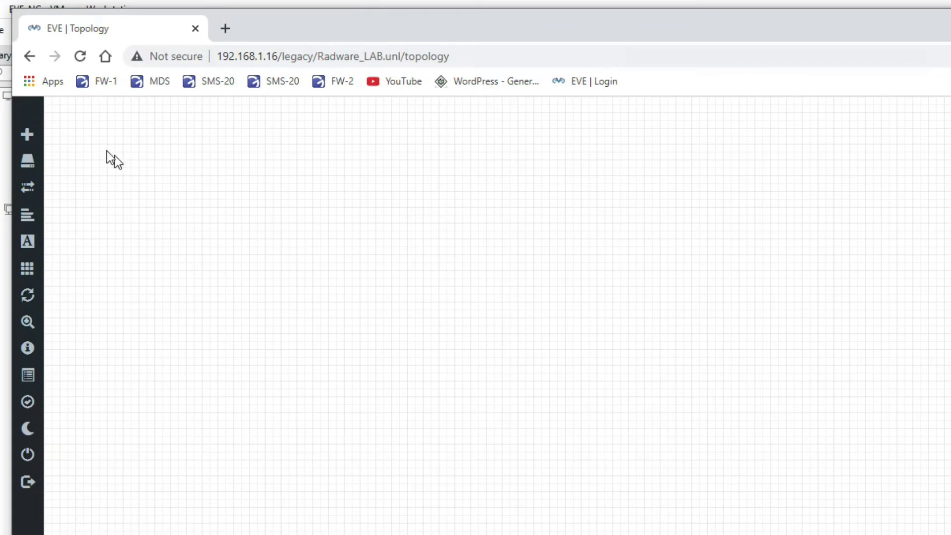
Step: Add a Radware AlteonVA node named Alteon: 2 CPUs, 6144 MB RAM, 4 Ethernets
mouse_move(33, 137)
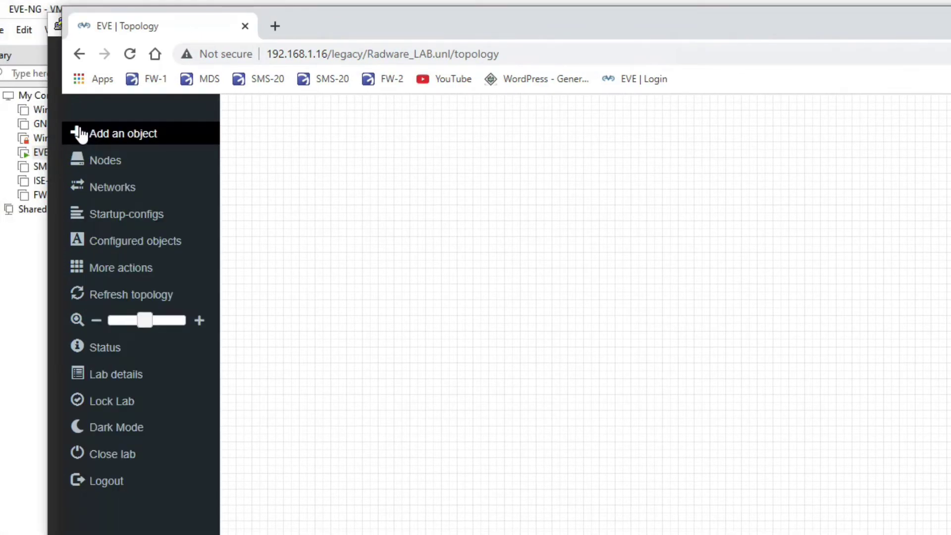
click(118, 140)
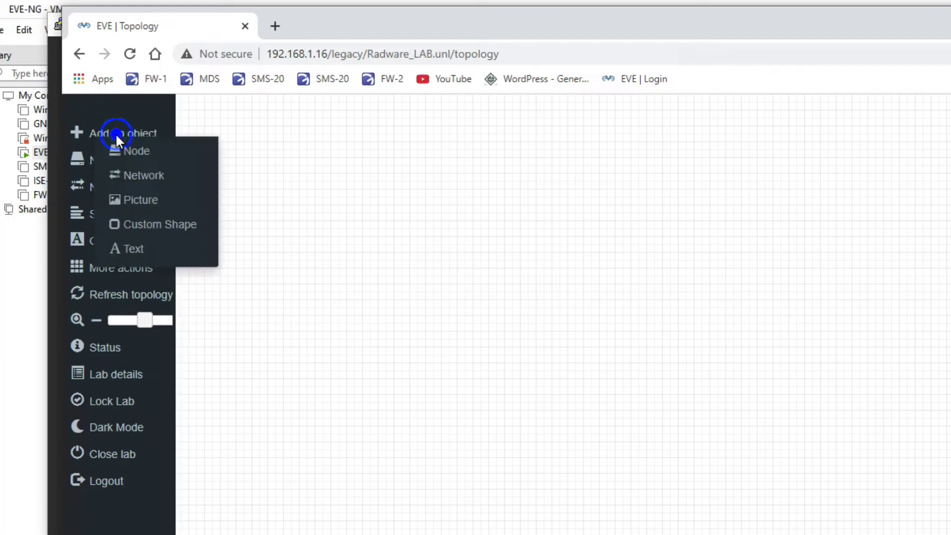
click(135, 152)
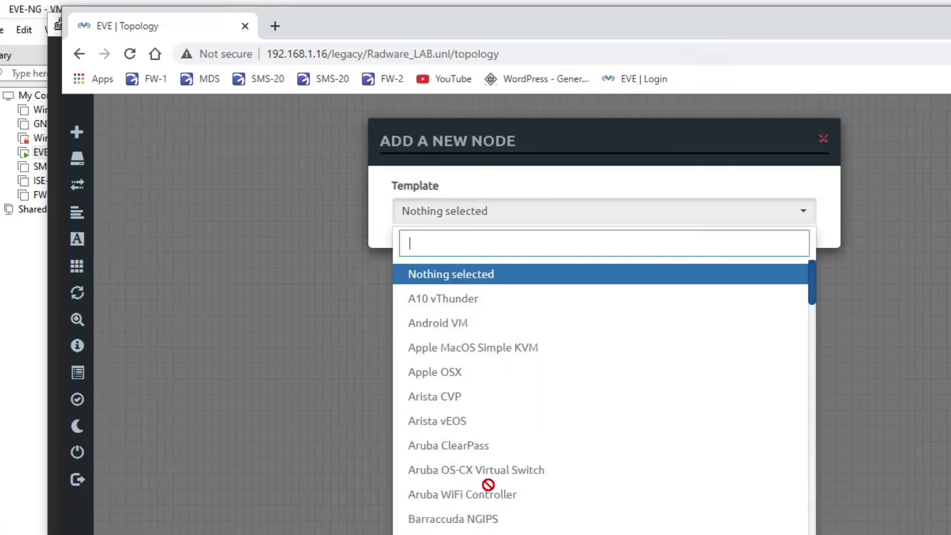
scroll(488, 485, down, 3)
scroll(488, 486, down, 2)
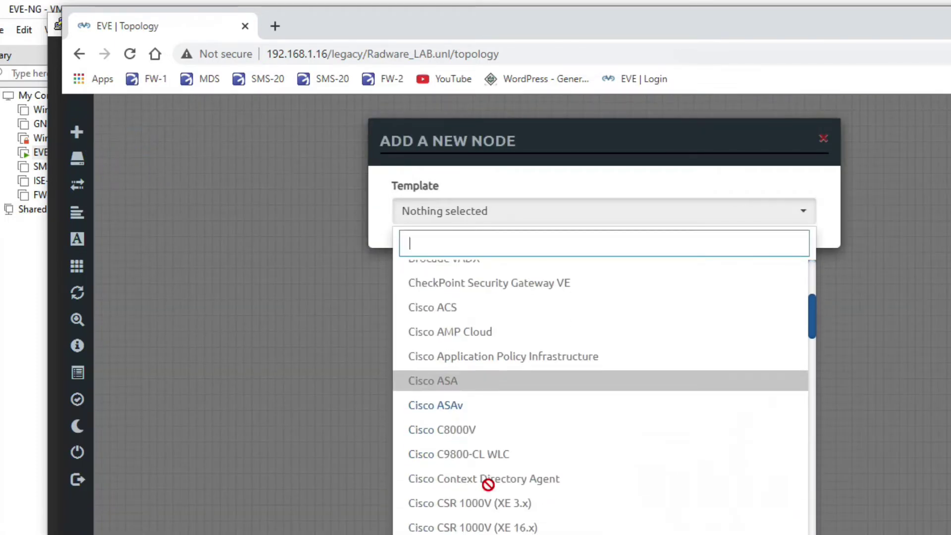
scroll(488, 485, down, 2)
scroll(488, 485, down, 8)
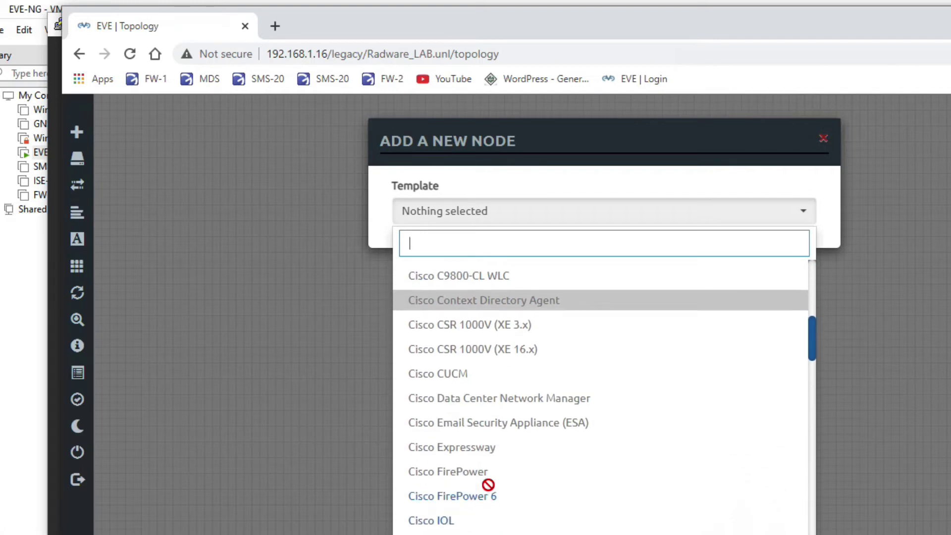
scroll(488, 485, down, 10)
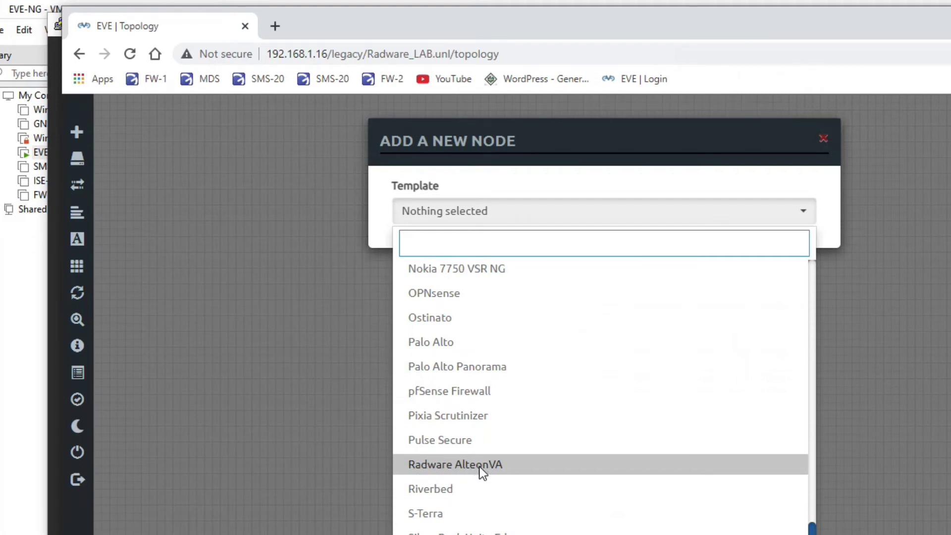
click(481, 465)
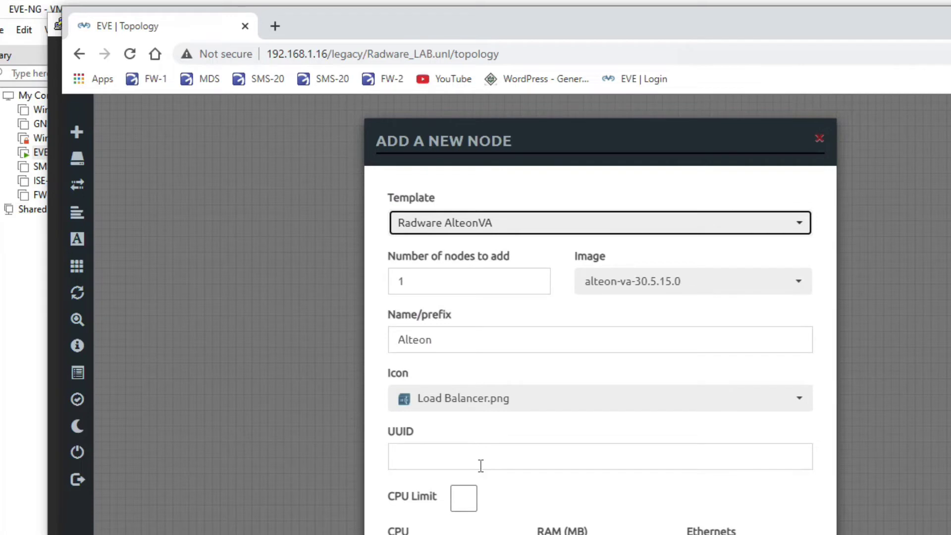
scroll(480, 465, down, 2)
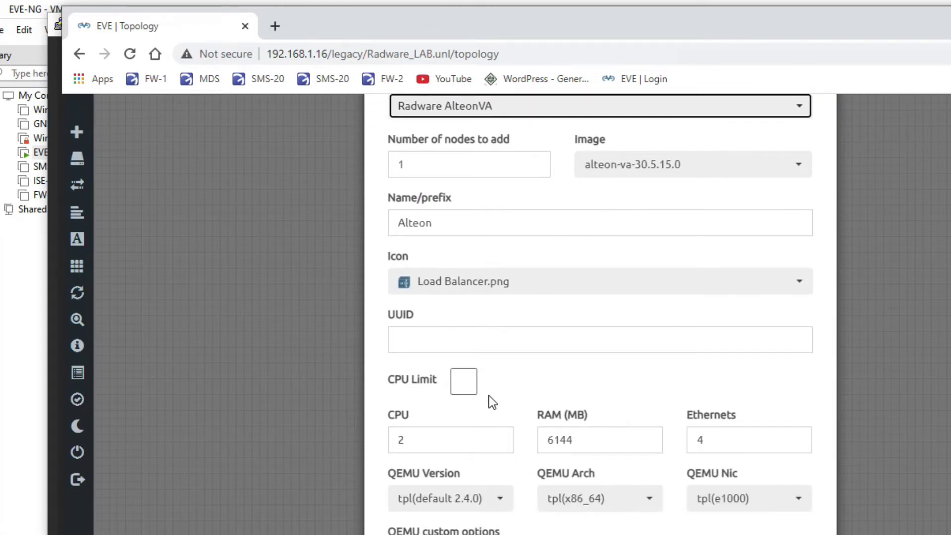
scroll(477, 448, down, 4)
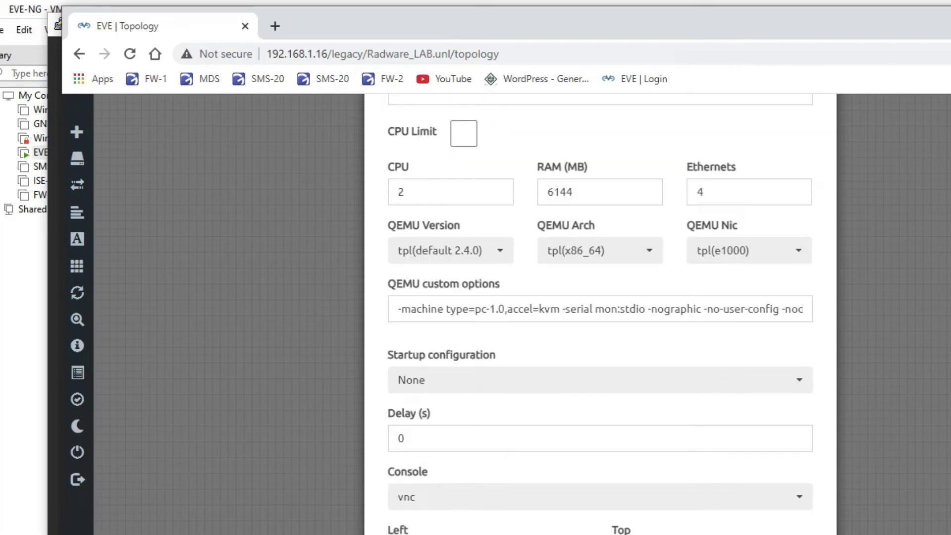
key(Return)
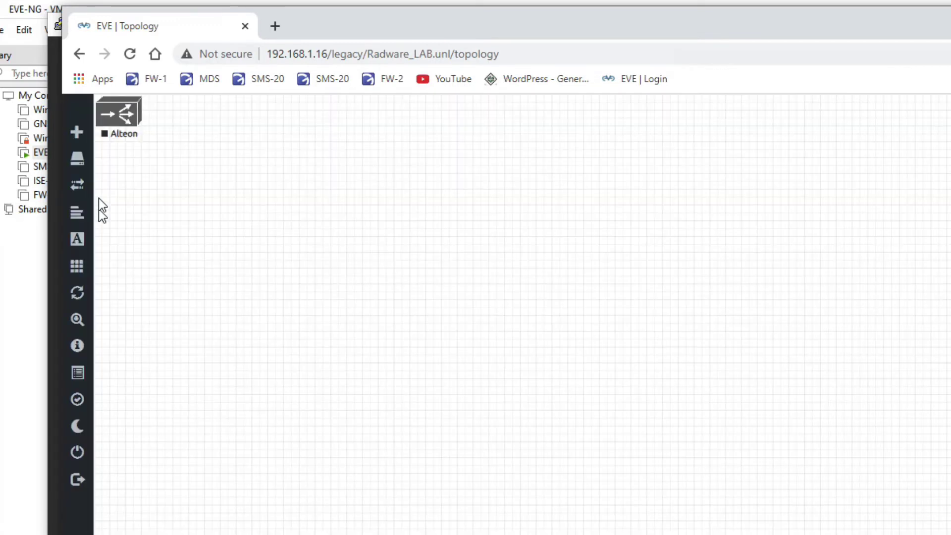
Step: Center the Alteon node and add a Management(Cloud0) network named Net to the lab
drag(110, 112, 365, 265)
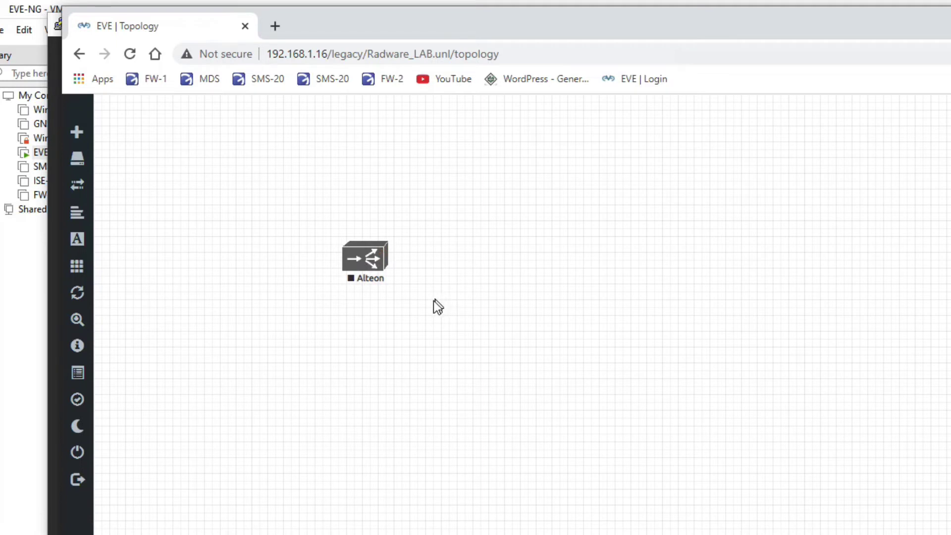
click(405, 305)
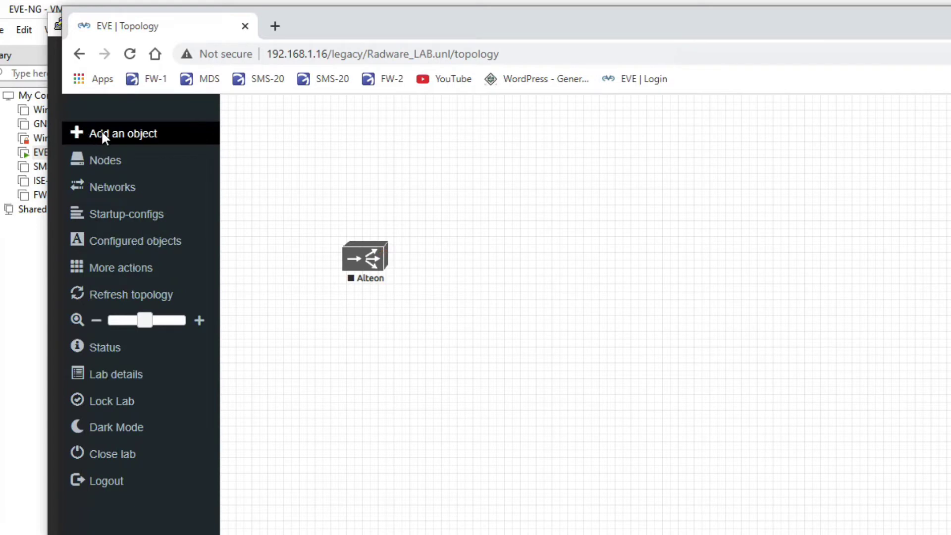
click(103, 137)
click(117, 171)
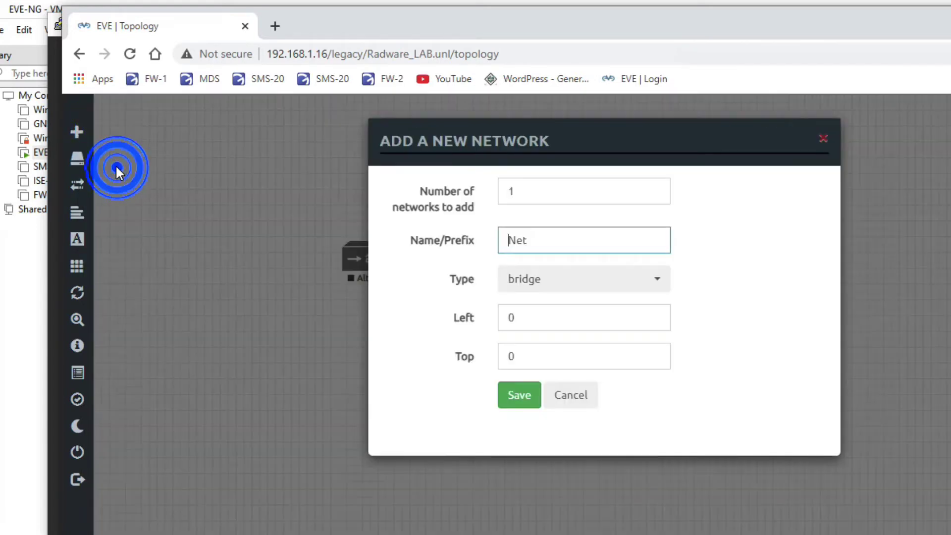
click(563, 281)
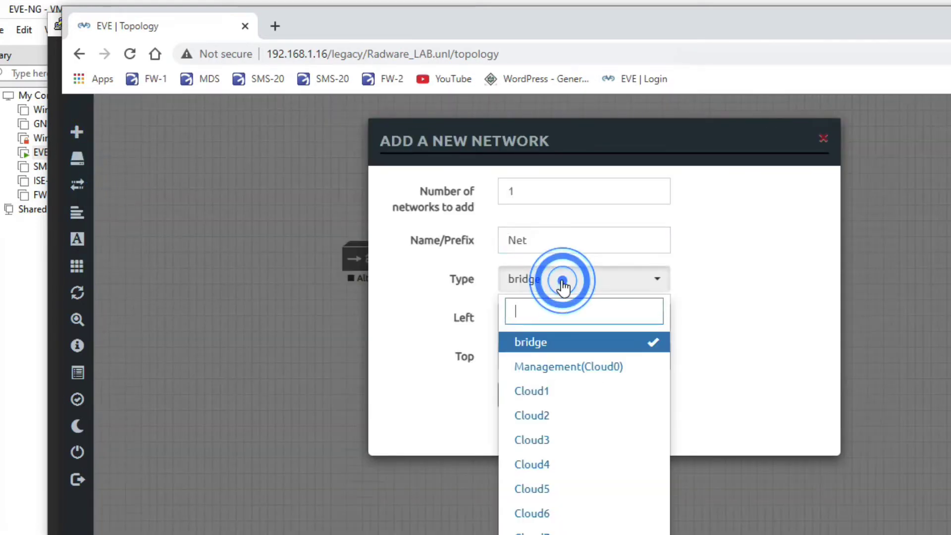
click(568, 366)
click(520, 393)
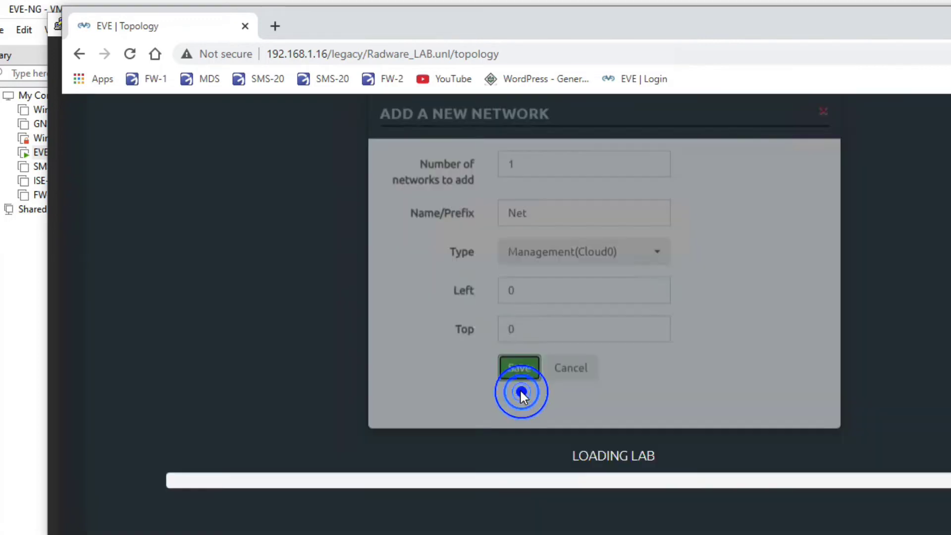
Step: Position Net directly above Alteon and connect Alteon's e0 interface to Net
drag(121, 111, 414, 244)
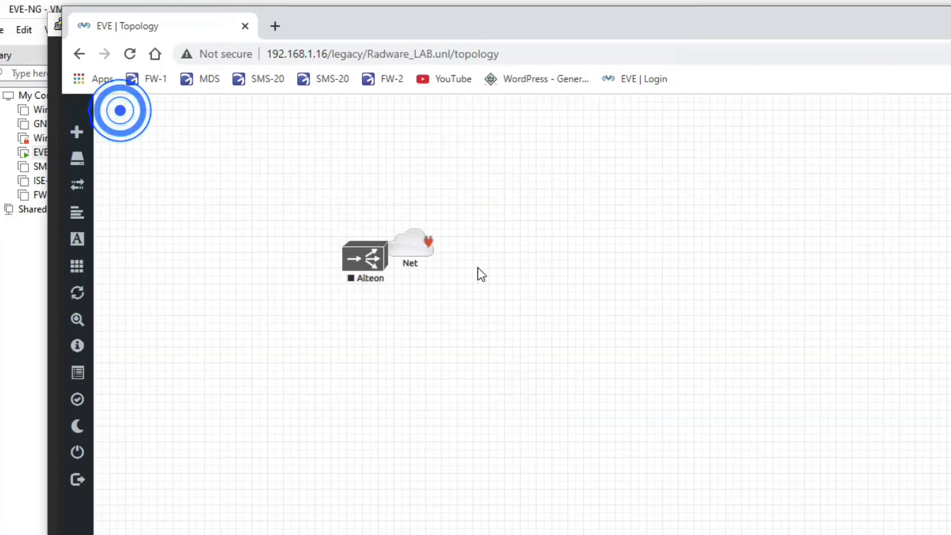
drag(479, 268, 344, 173)
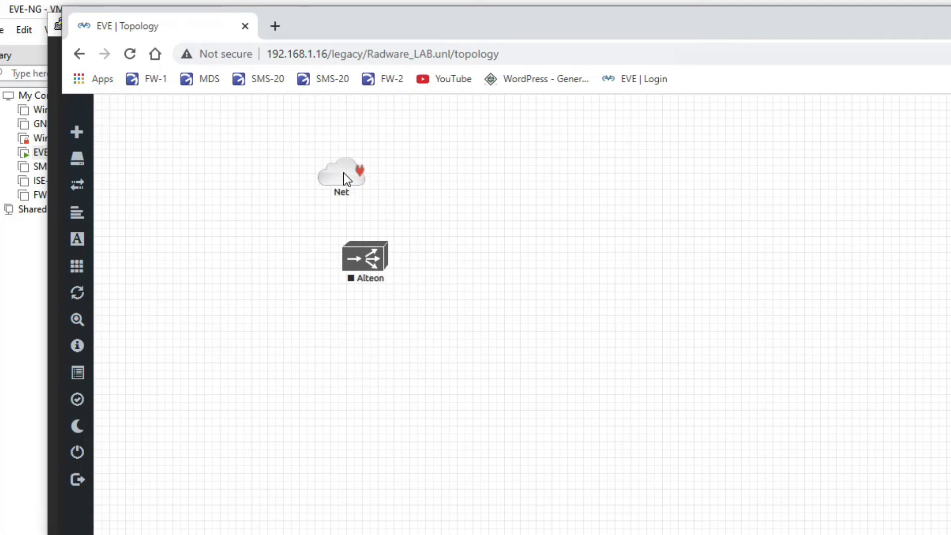
drag(363, 253, 363, 366)
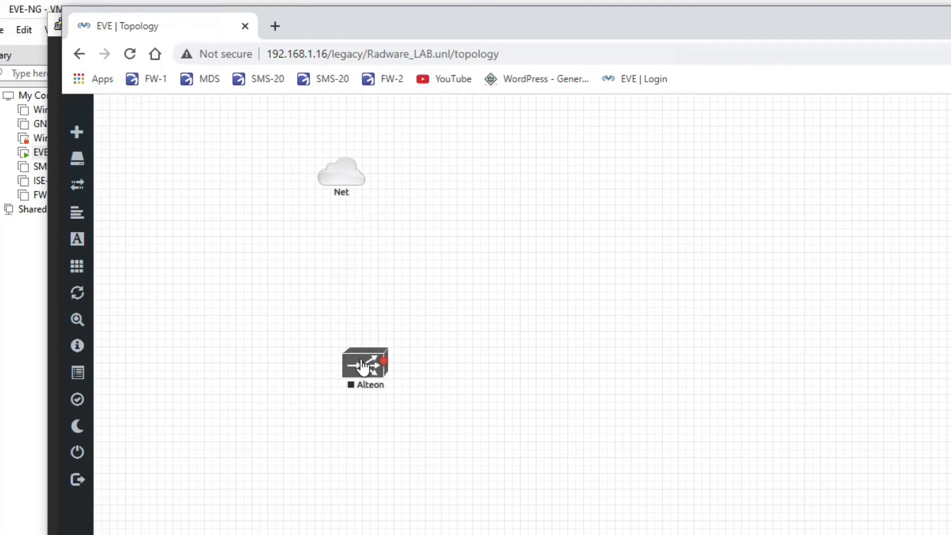
drag(347, 170, 363, 190)
mouse_move(67, 169)
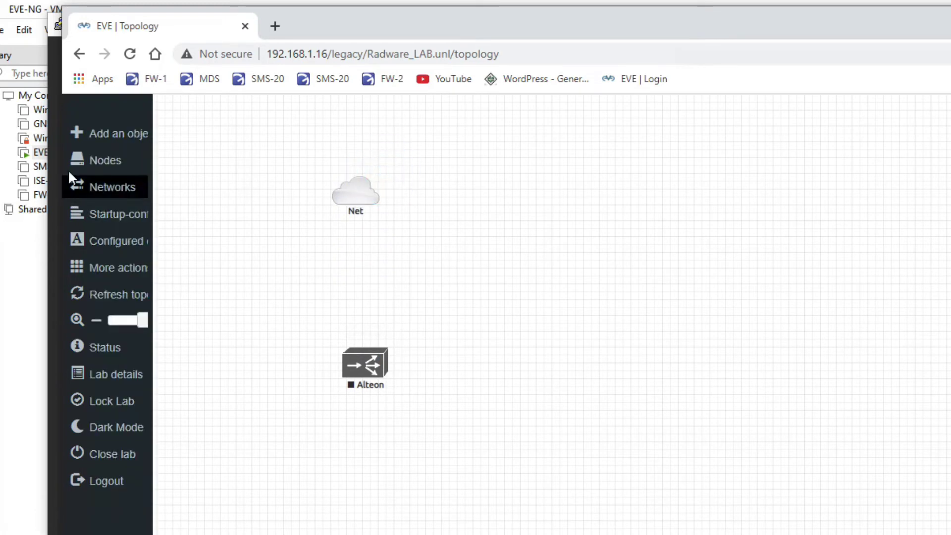
mouse_move(385, 365)
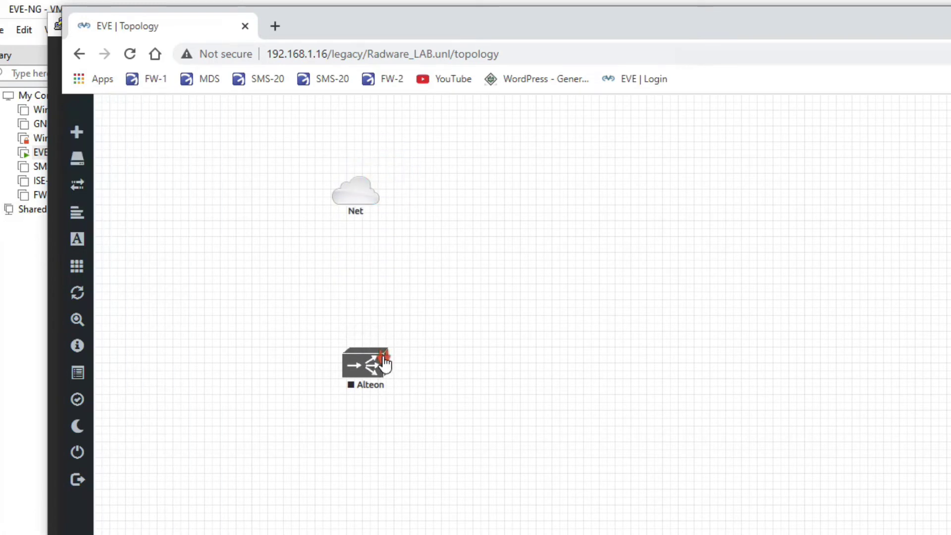
drag(385, 365, 357, 198)
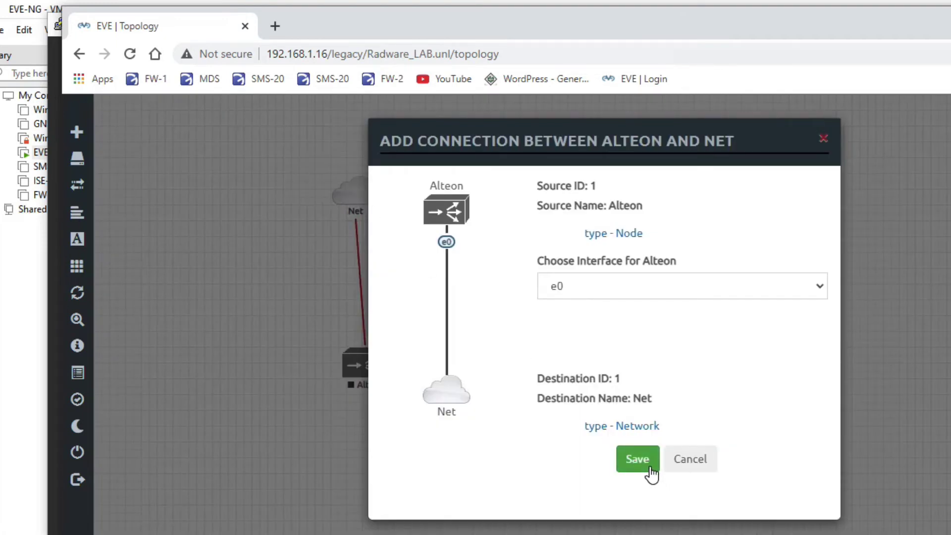
click(649, 468)
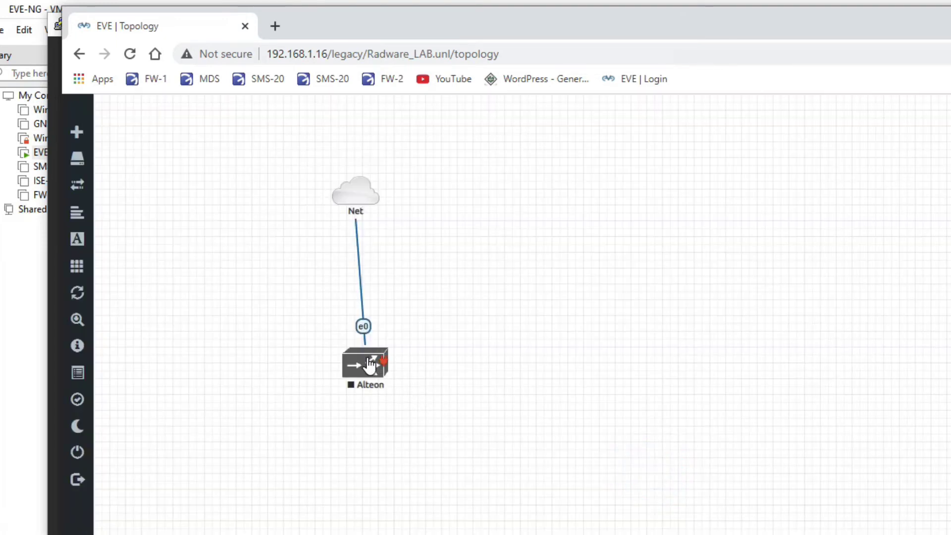
click(361, 363)
drag(361, 364, 351, 364)
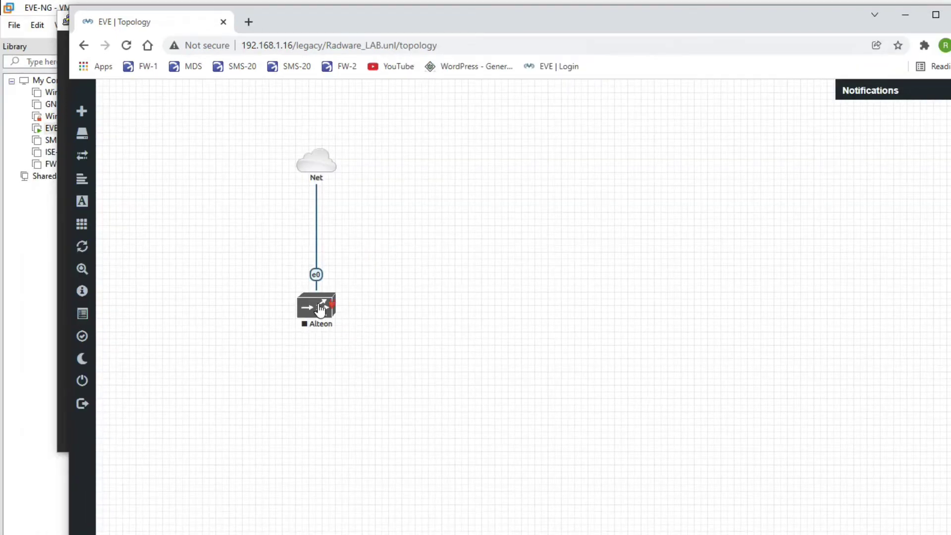
Step: Start the Alteon node and open its QEMU console window beside the topology
right_click(319, 309)
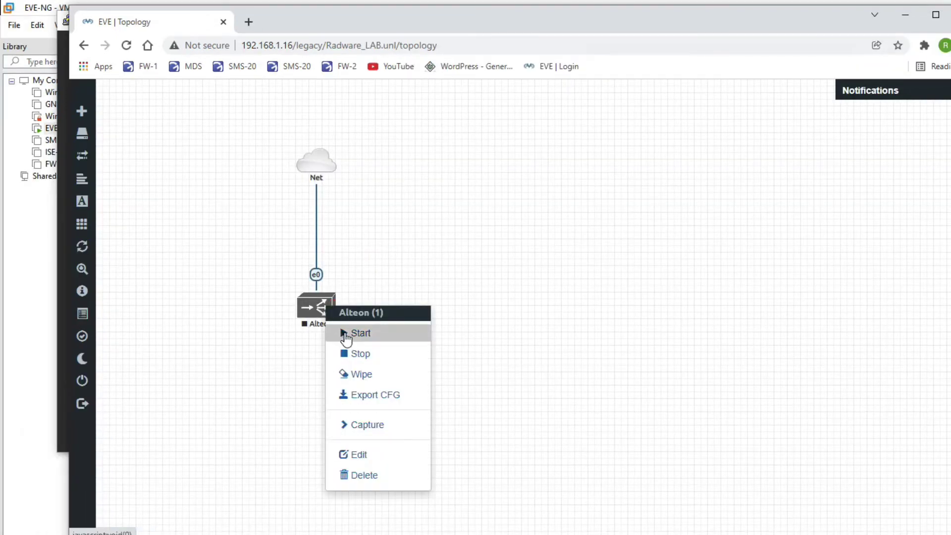
click(345, 333)
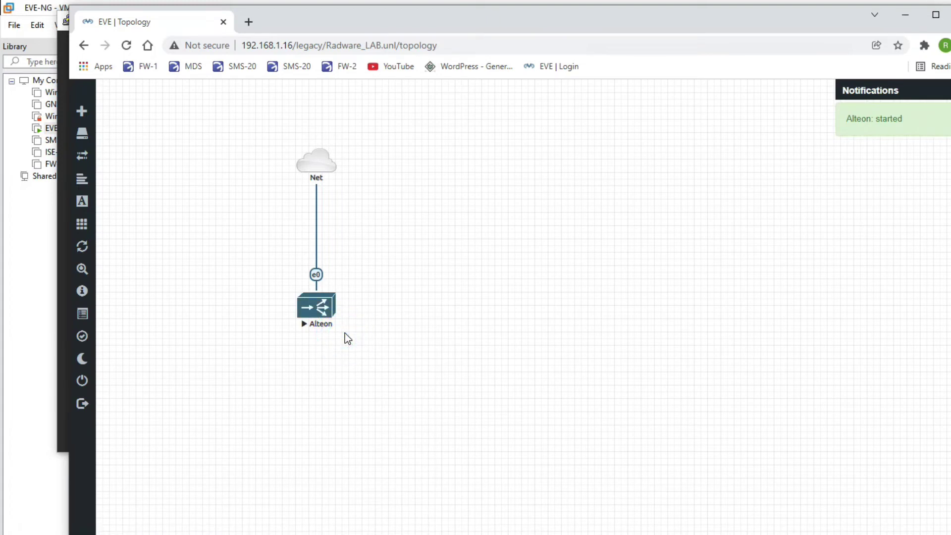
click(316, 320)
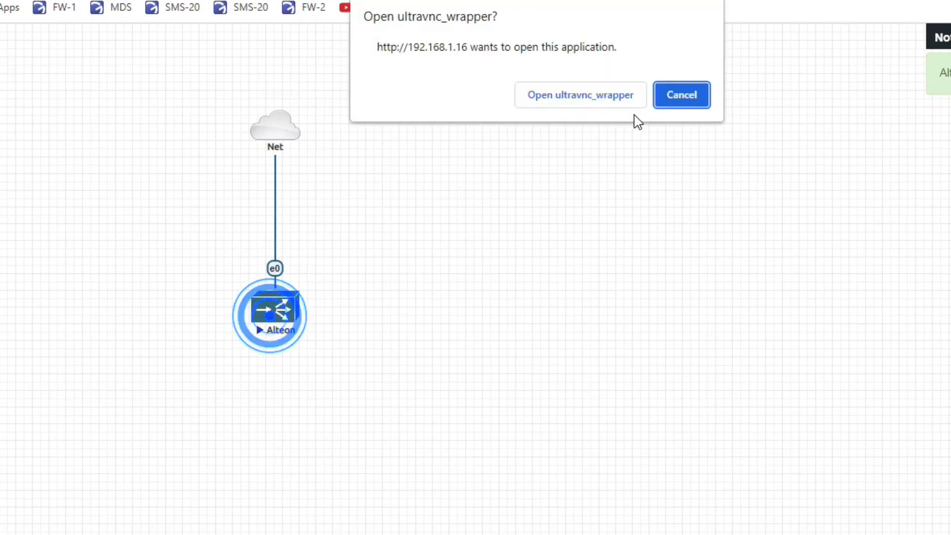
click(599, 99)
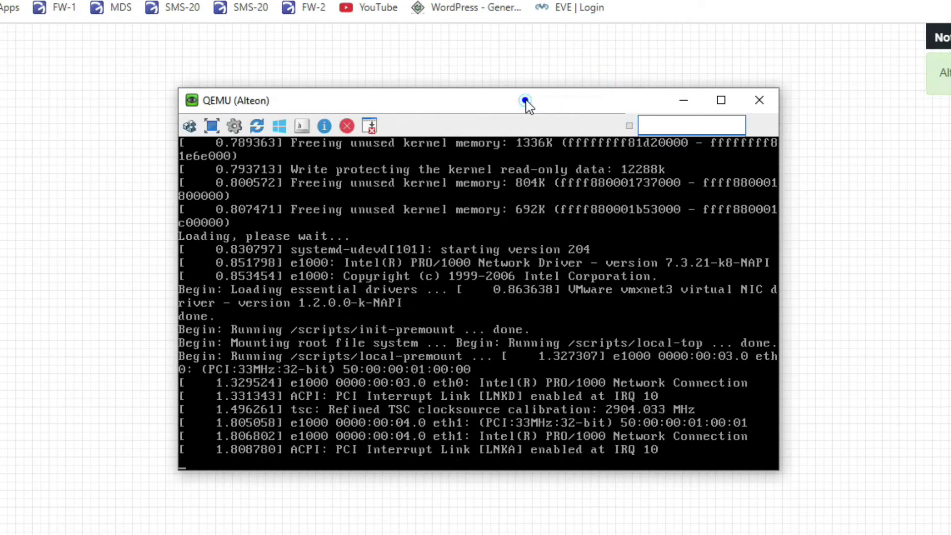
drag(527, 102, 699, 59)
drag(692, 44, 689, 20)
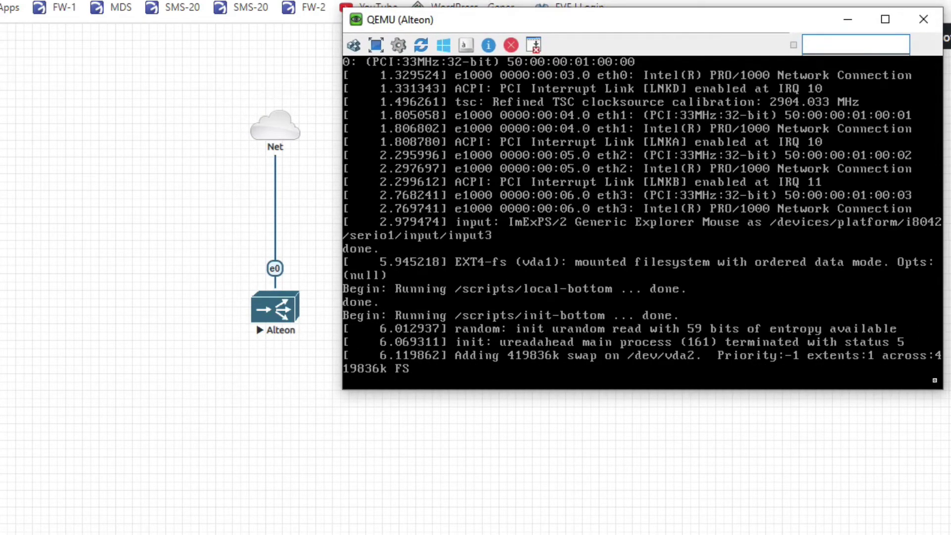
drag(938, 392, 939, 392)
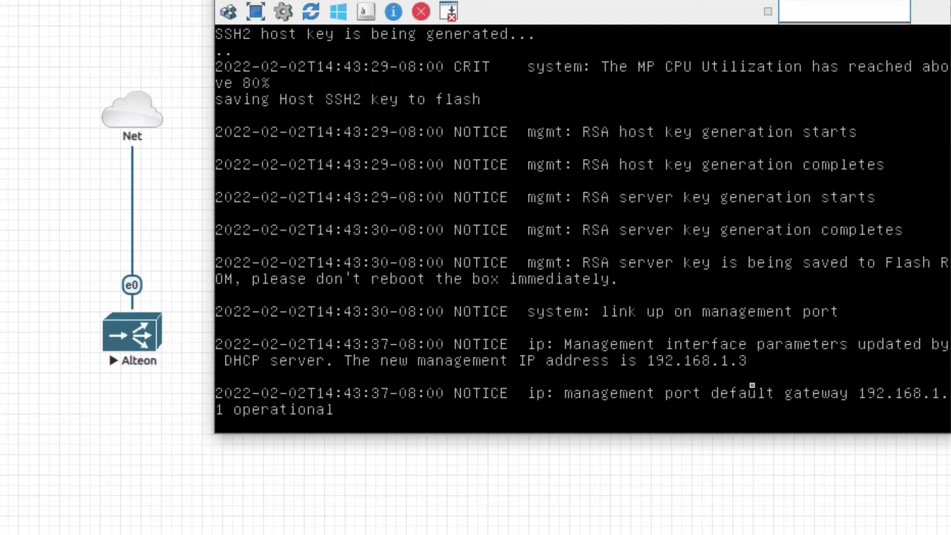
Step: In Command Prompt, ping 192.168.1.2 and stop it after no replies
click(107, 79)
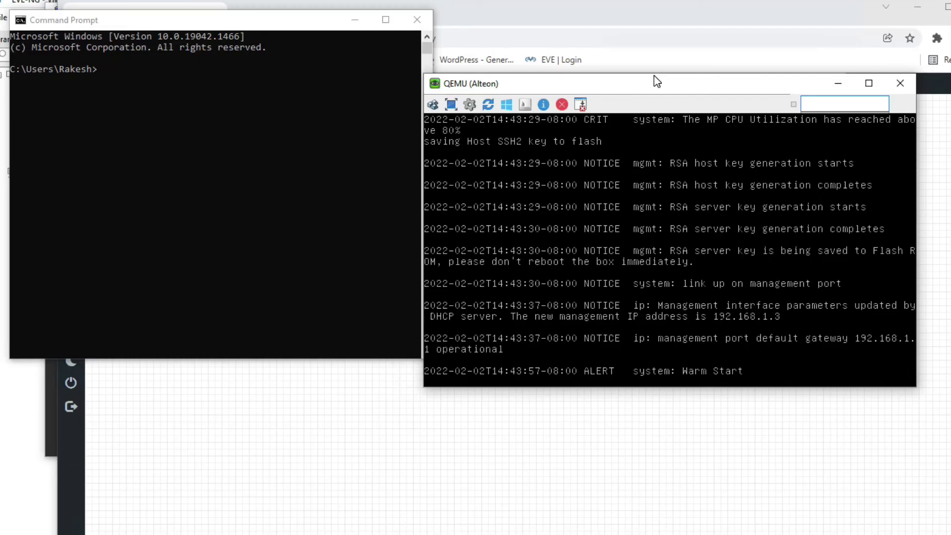
click(357, 206)
click(243, 187)
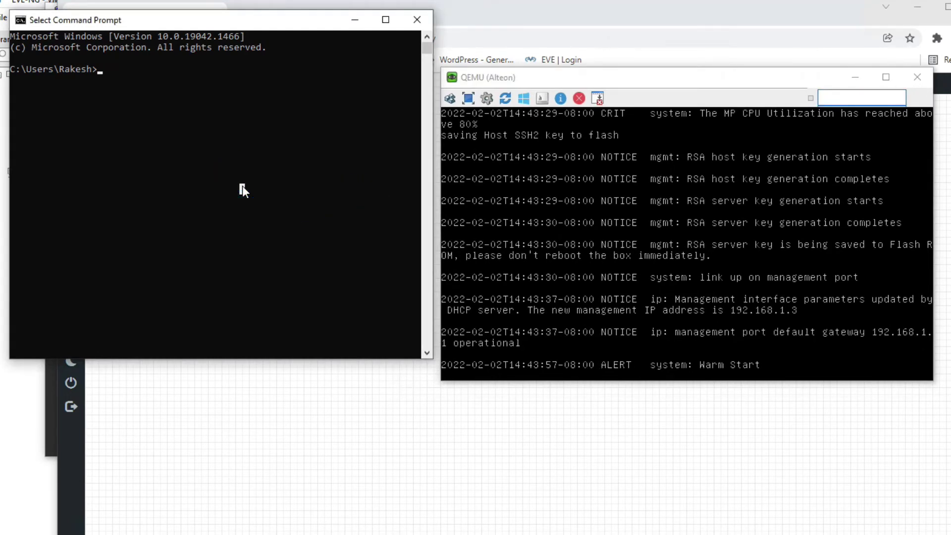
text(ping 19)
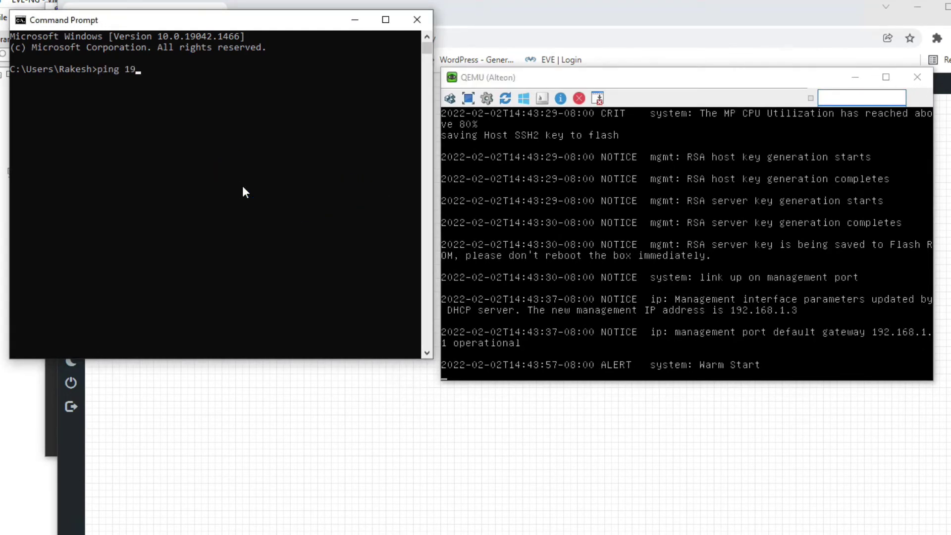
text(2.168.1.2)
key(Return)
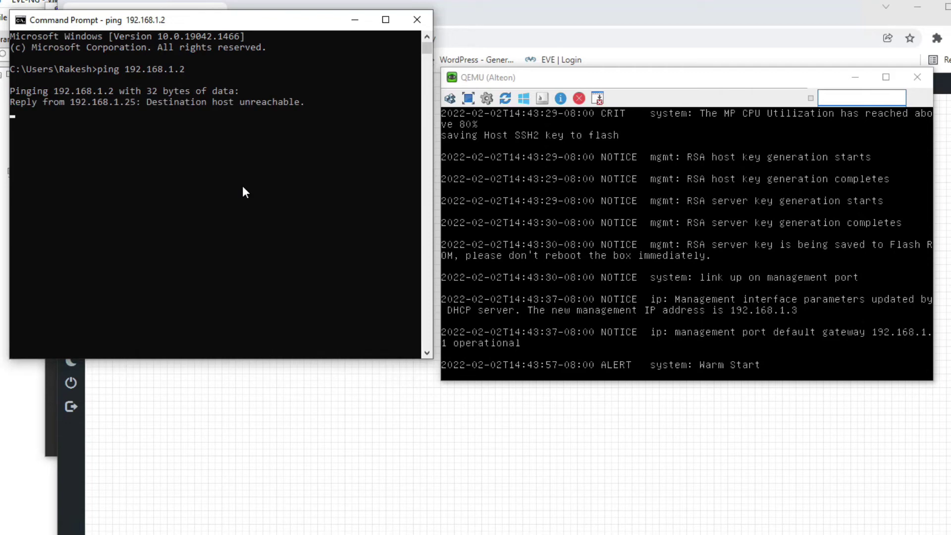
key(ctrl+c)
Step: Ping 192.168.1.3 to confirm replies, then return to the EVE topology in Chrome
key(Up)
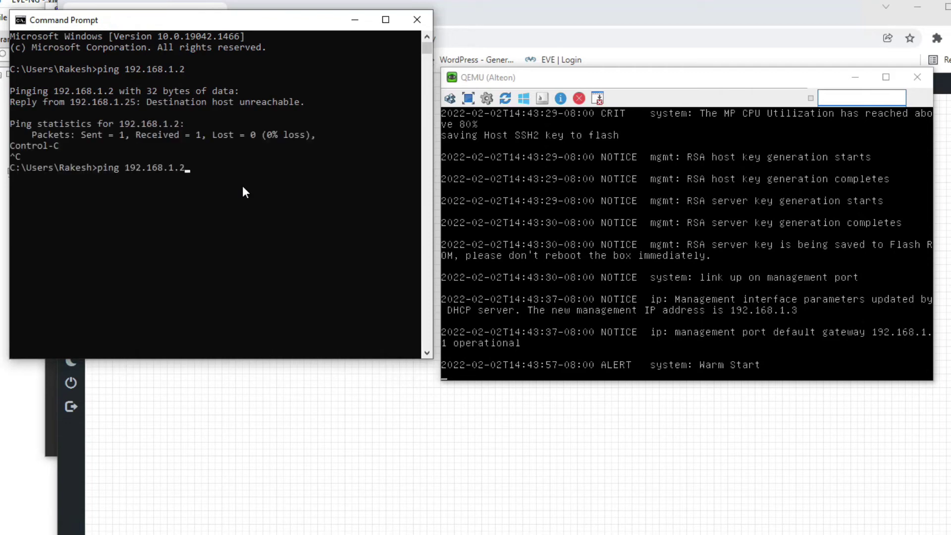
key(BackSpace)
text(3)
key(Return)
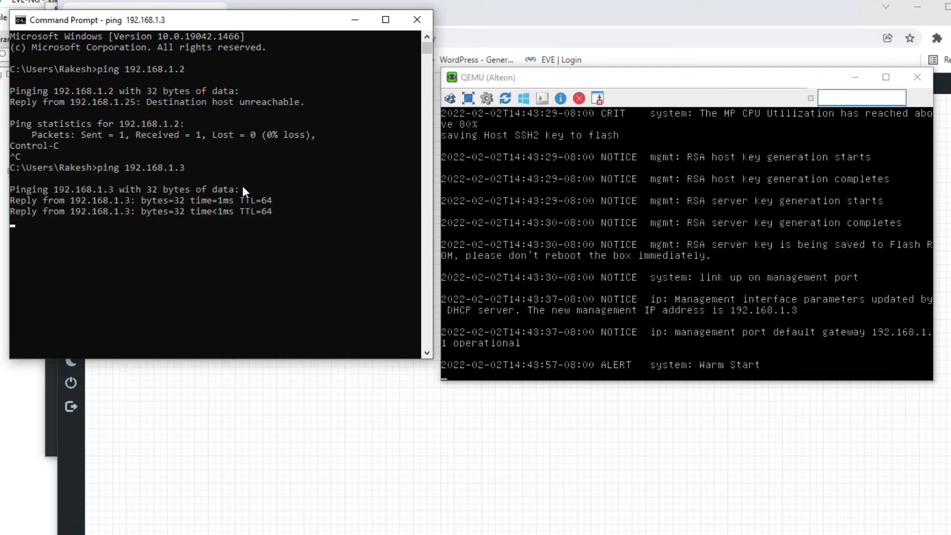
key(ctrl+c)
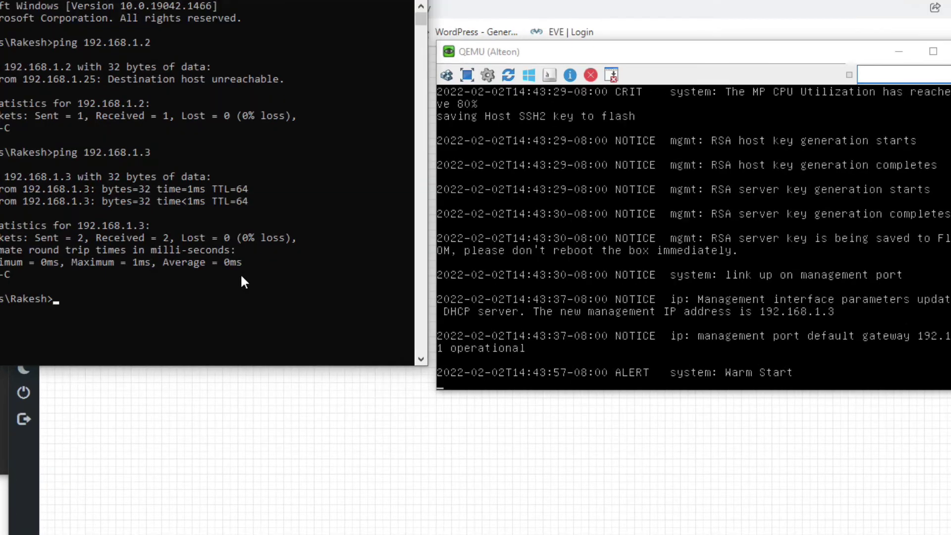
click(265, 278)
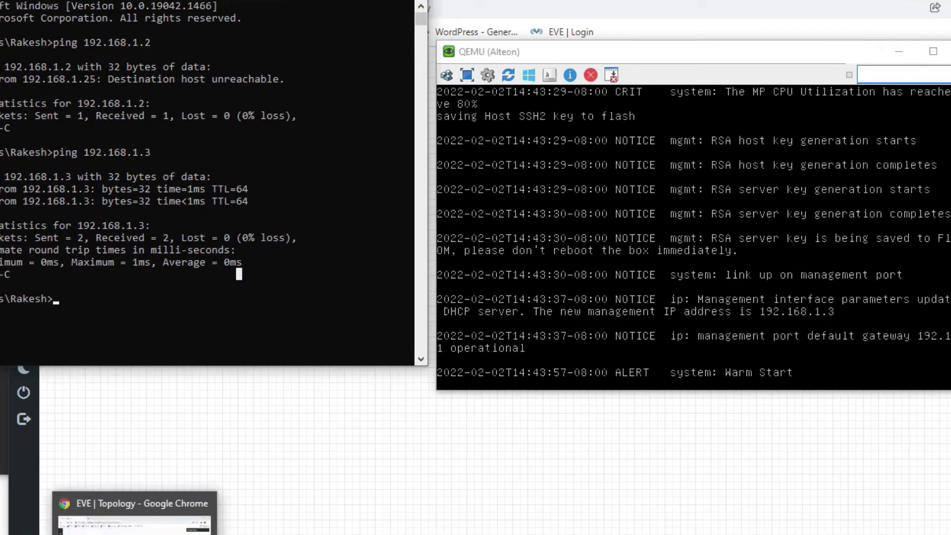
click(136, 520)
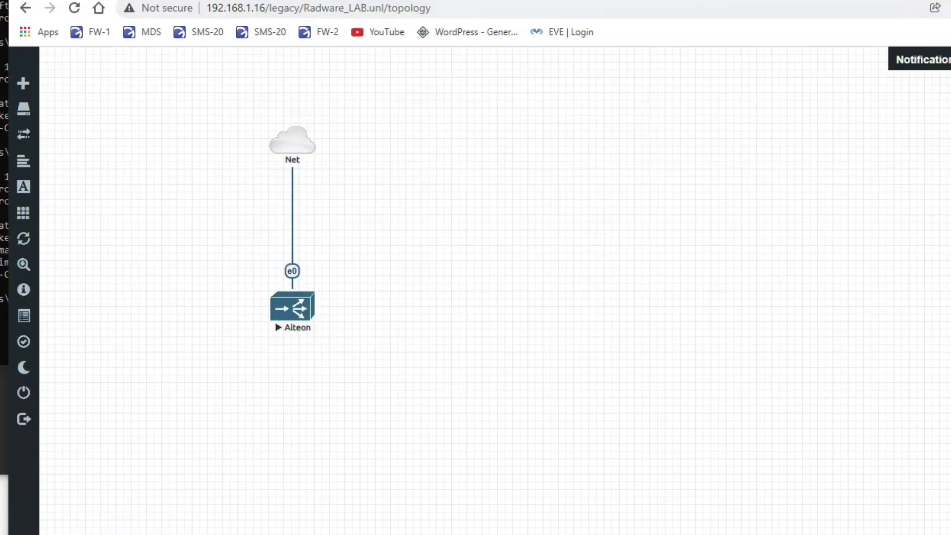
key(ctrl+t)
text(ht)
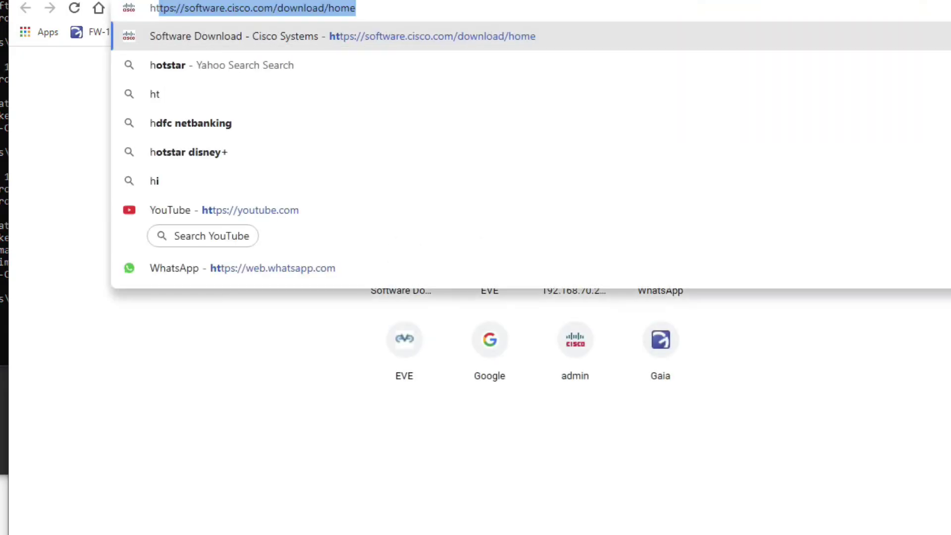
text(tps://1)
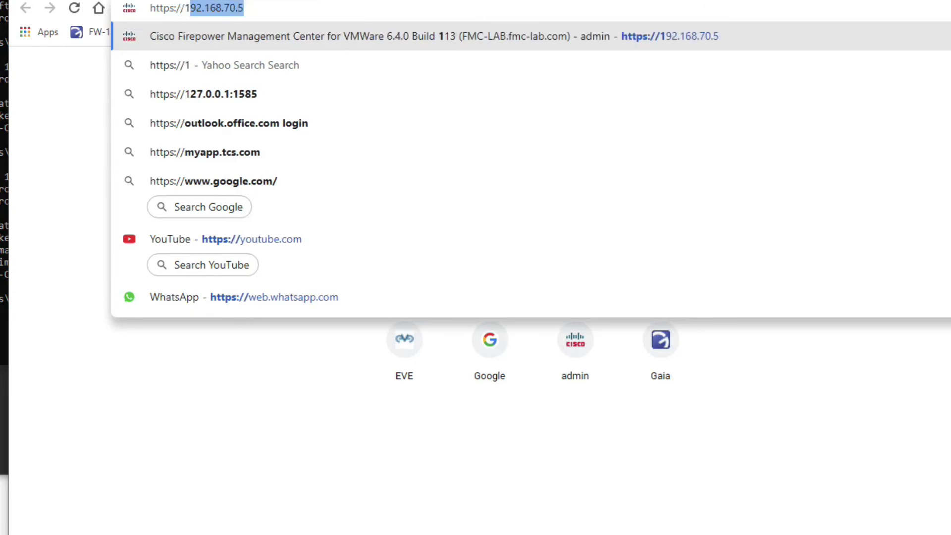
text(92.168.)
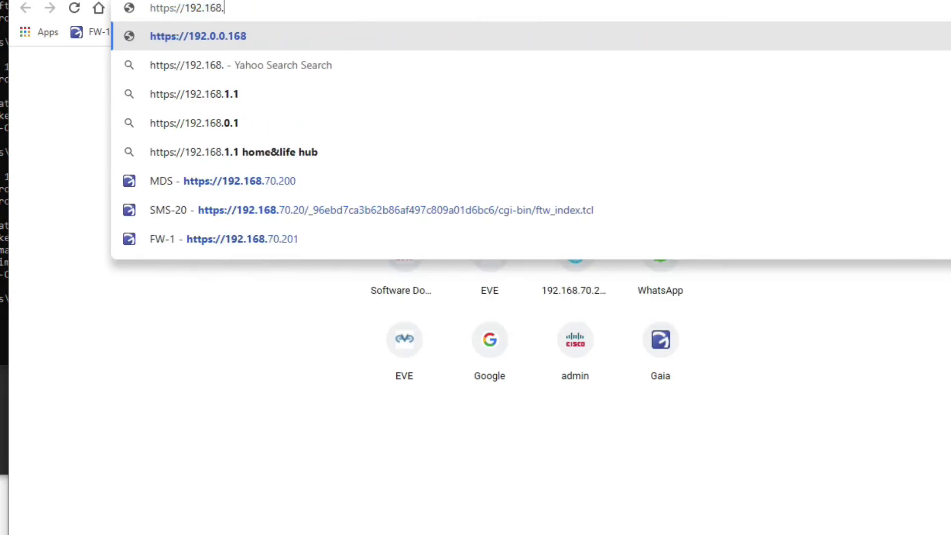
text(1.3)
key(Return)
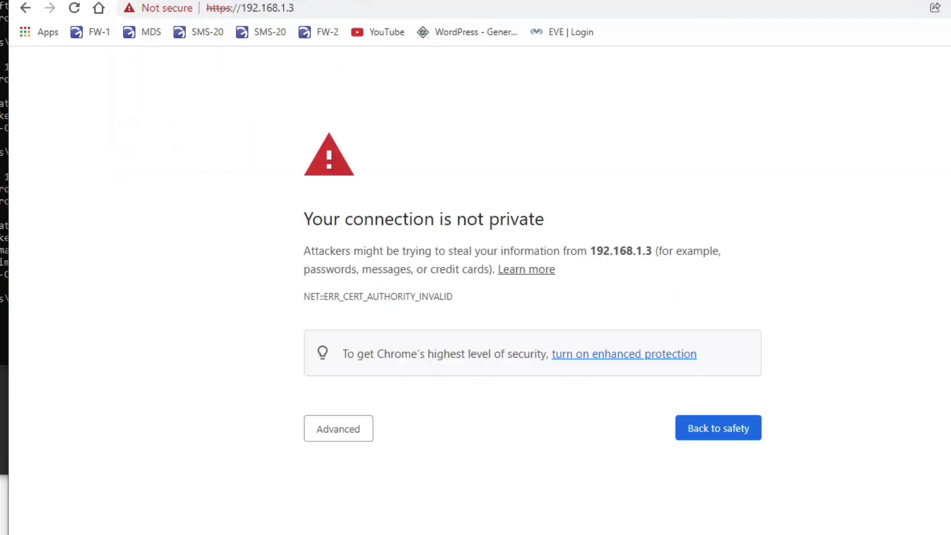
click(345, 431)
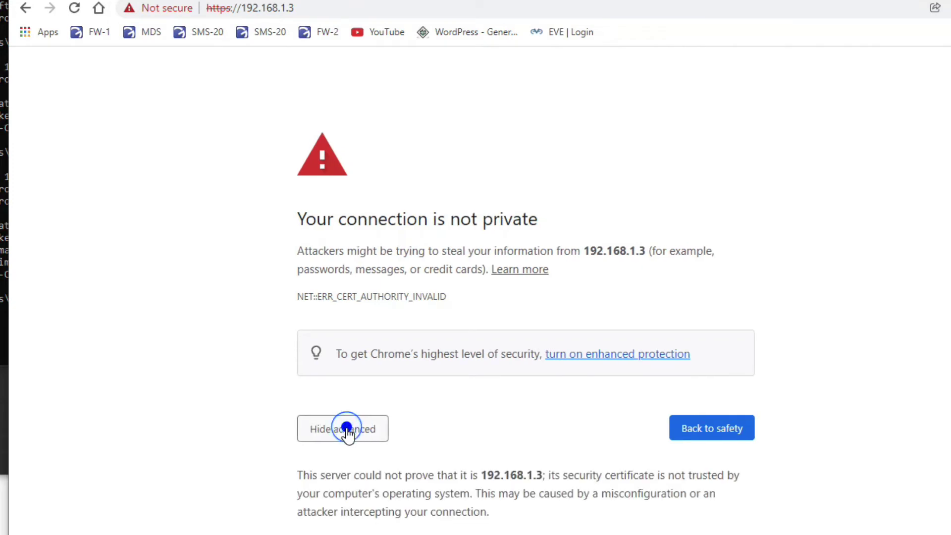
click(370, 529)
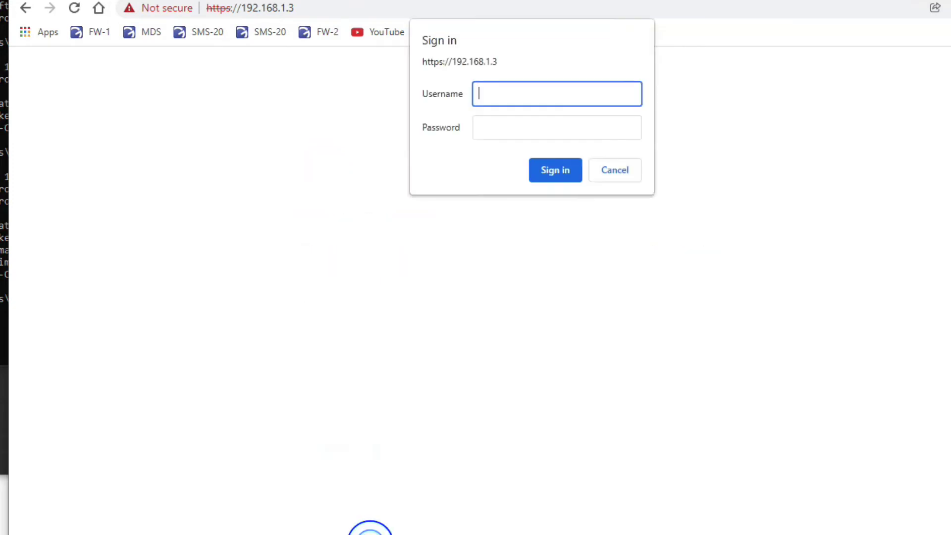
Step: Sign in to Alteon with the admin username and password
text(admin)
key(Tab)
text(admi)
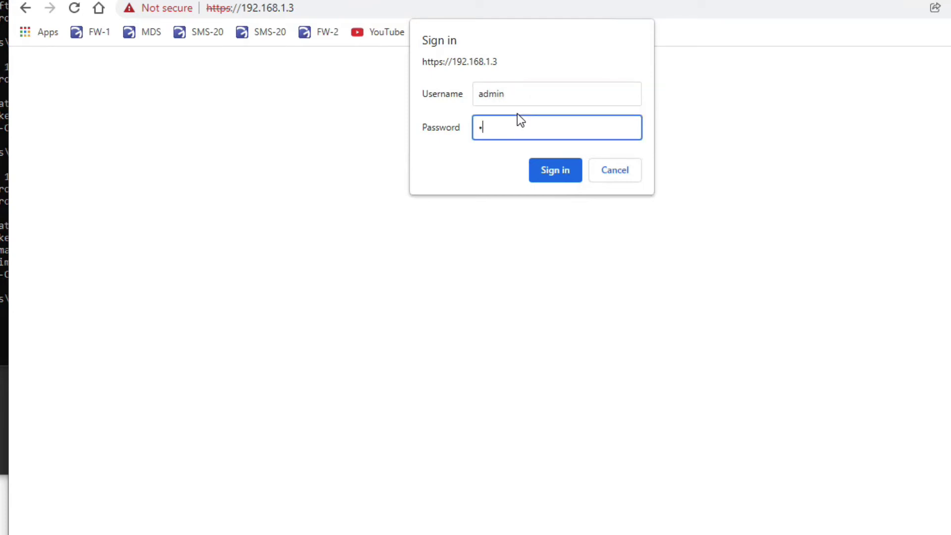
click(554, 177)
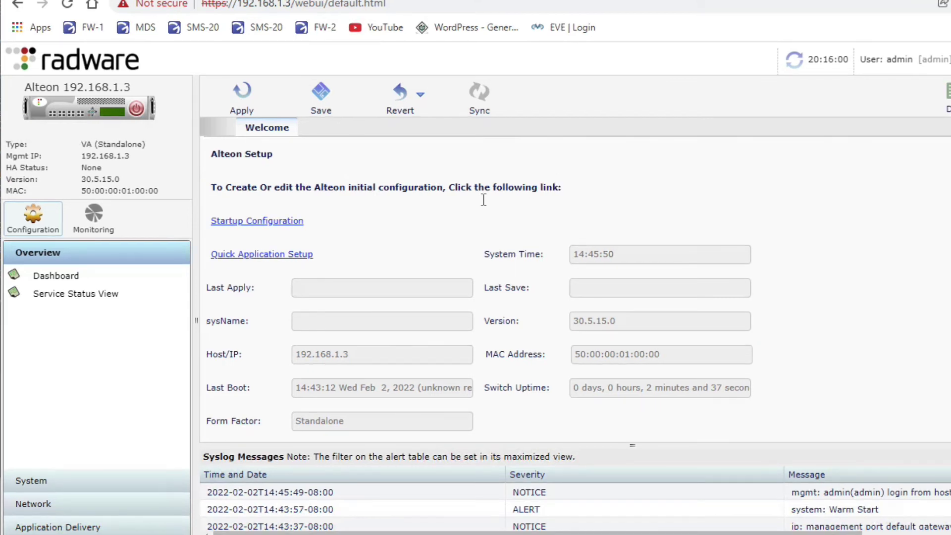
Step: View the Dashboard charts, switching between System View and Application Delivery View
click(50, 276)
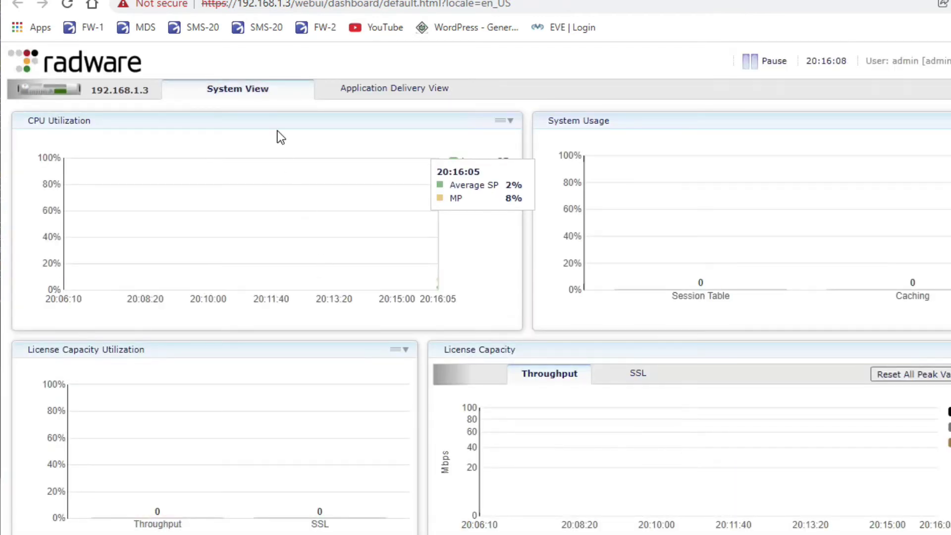
click(388, 93)
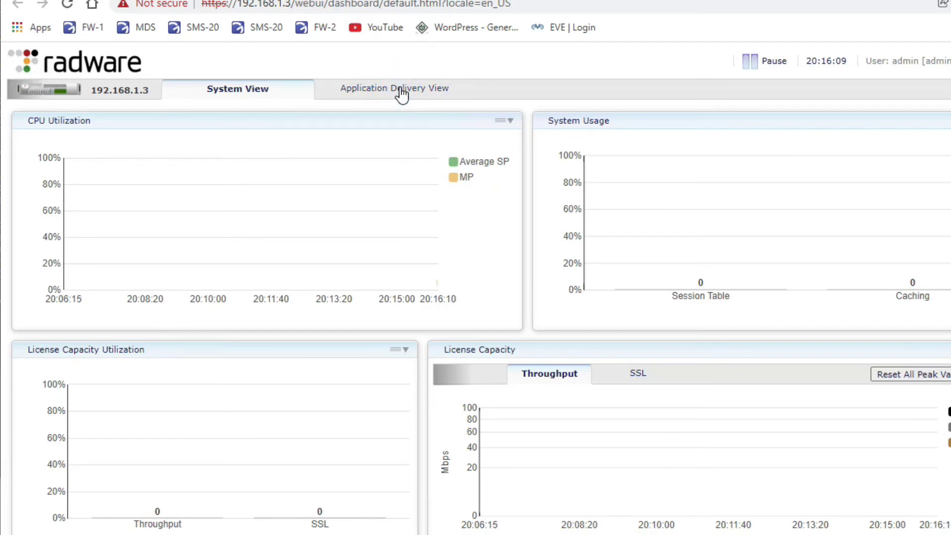
click(401, 94)
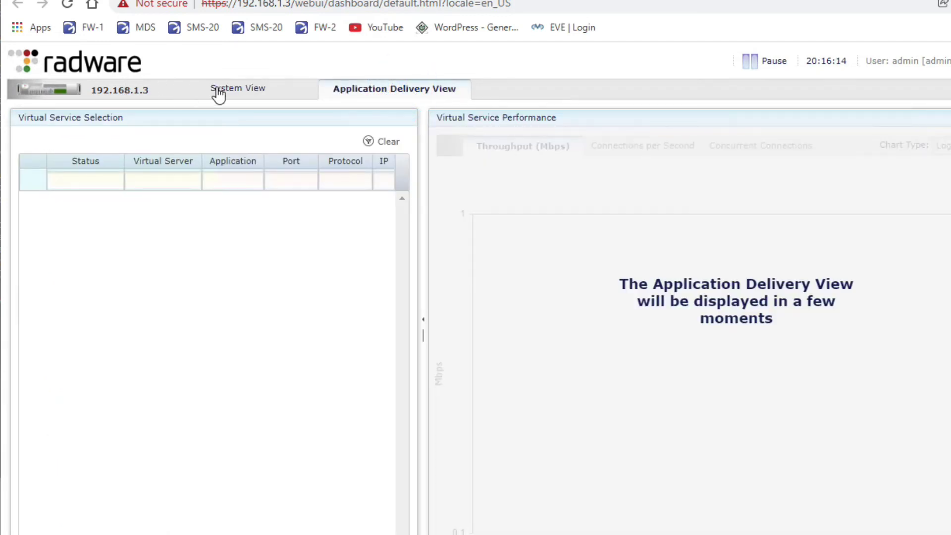
click(233, 85)
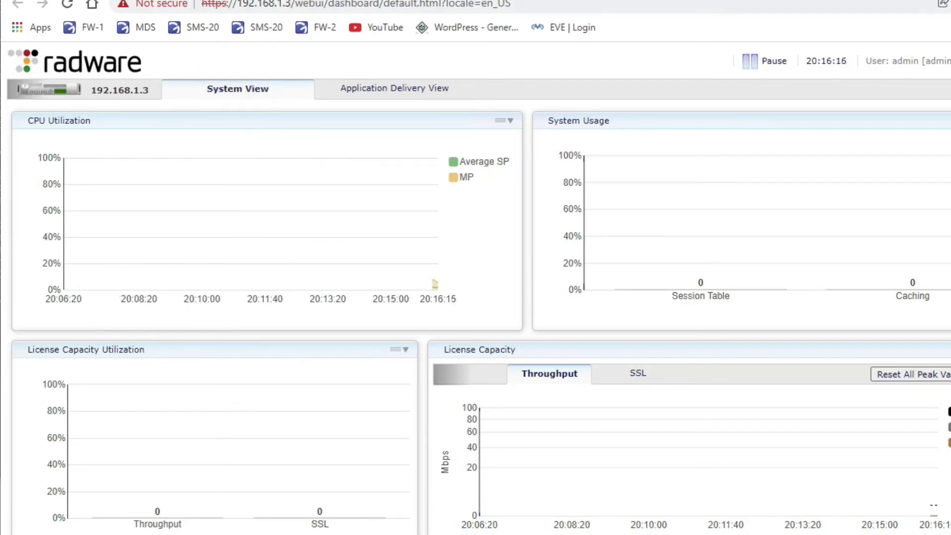
click(366, 88)
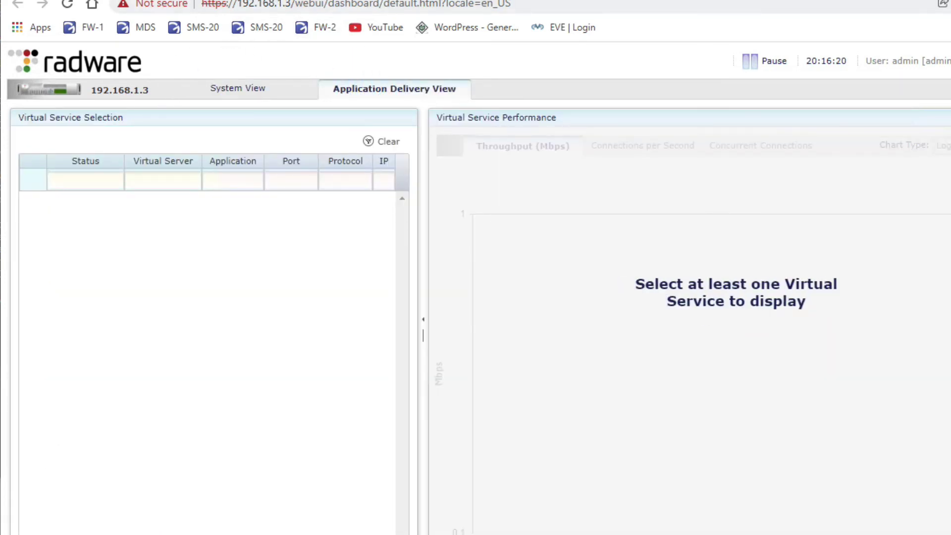
key(ctrl+w)
Step: Open the Monitoring dashboard, then return to the Alteon management tab
click(94, 215)
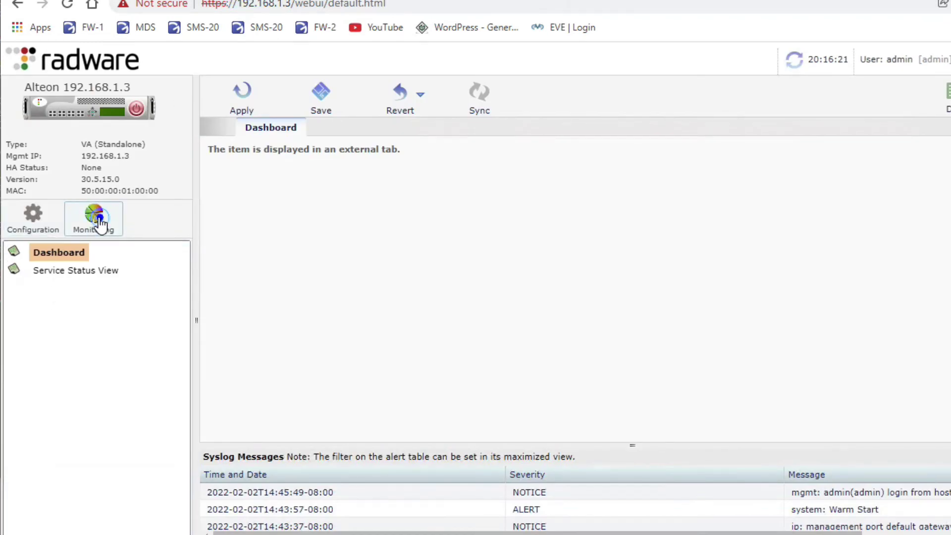
click(68, 275)
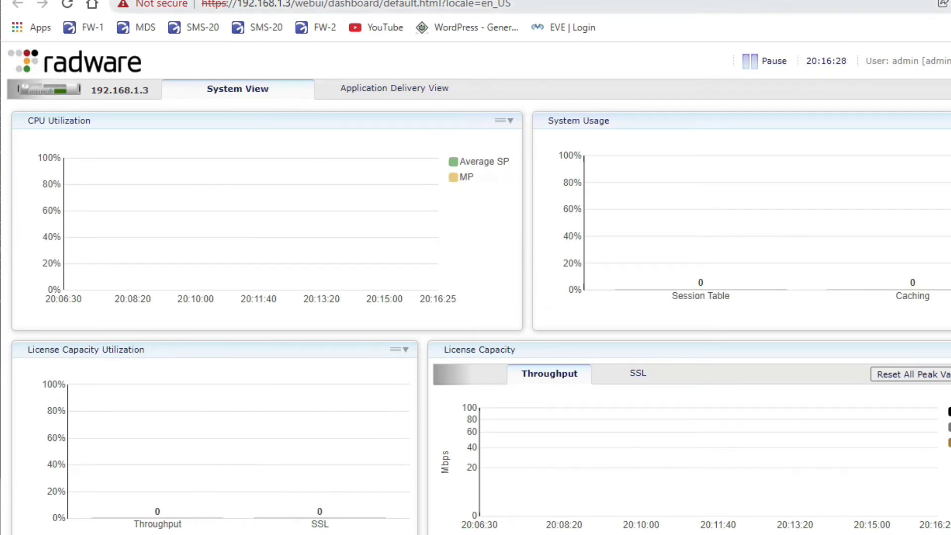
click(314, 3)
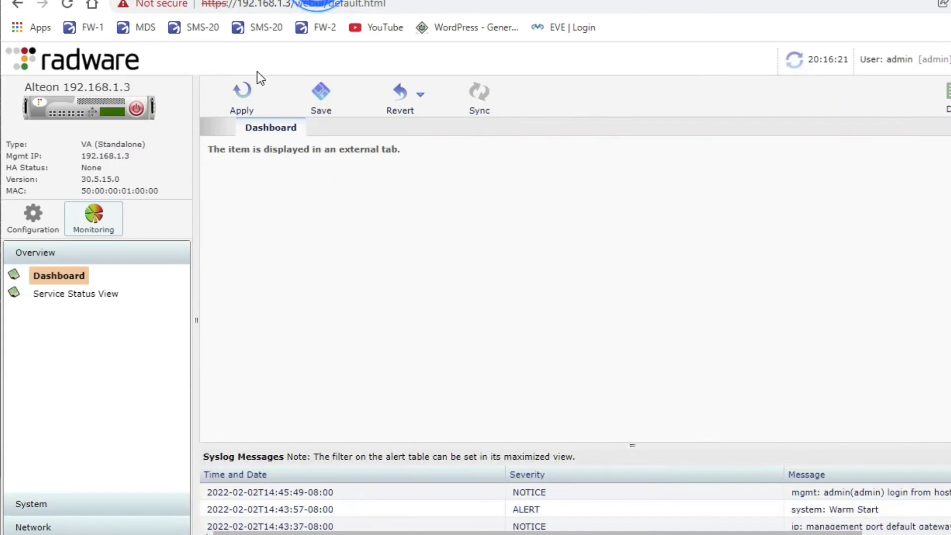
Step: View the Service Status View and the System General Information page
click(95, 298)
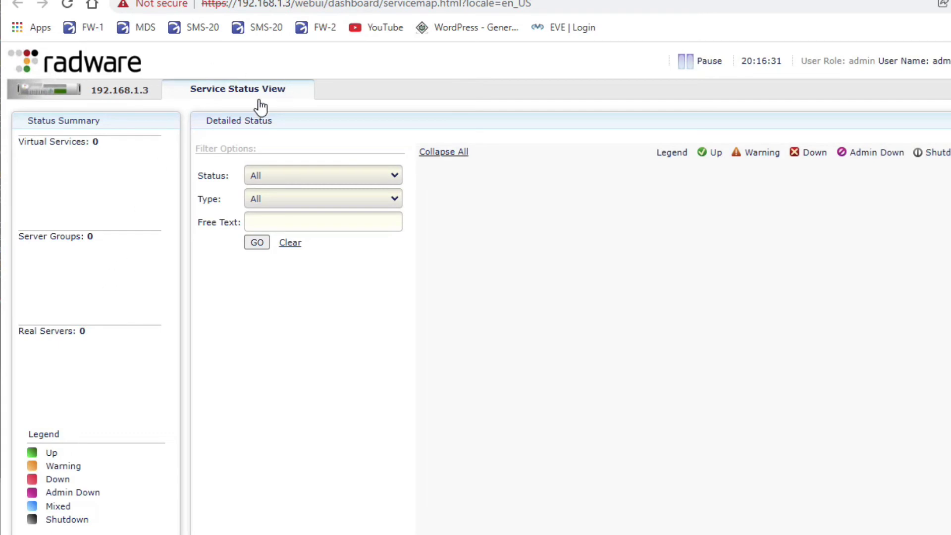
click(308, 2)
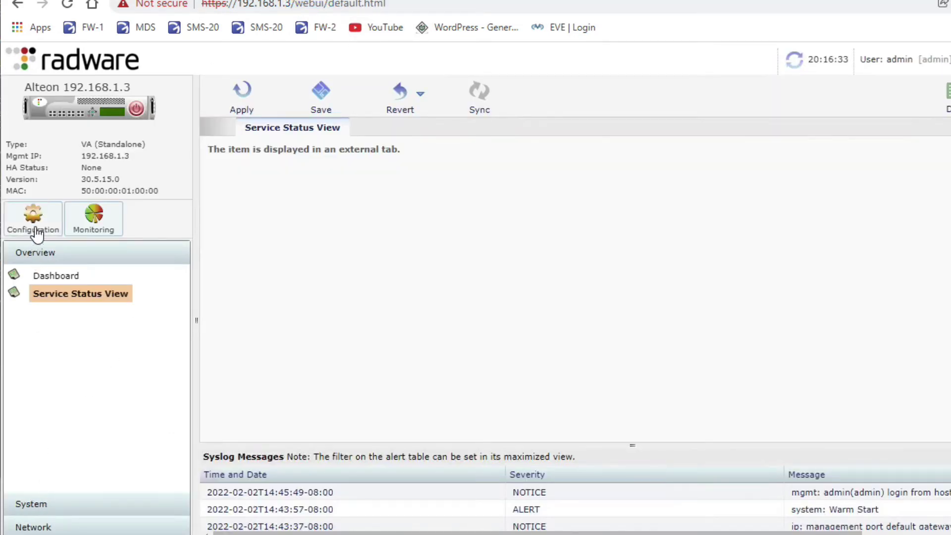
click(44, 505)
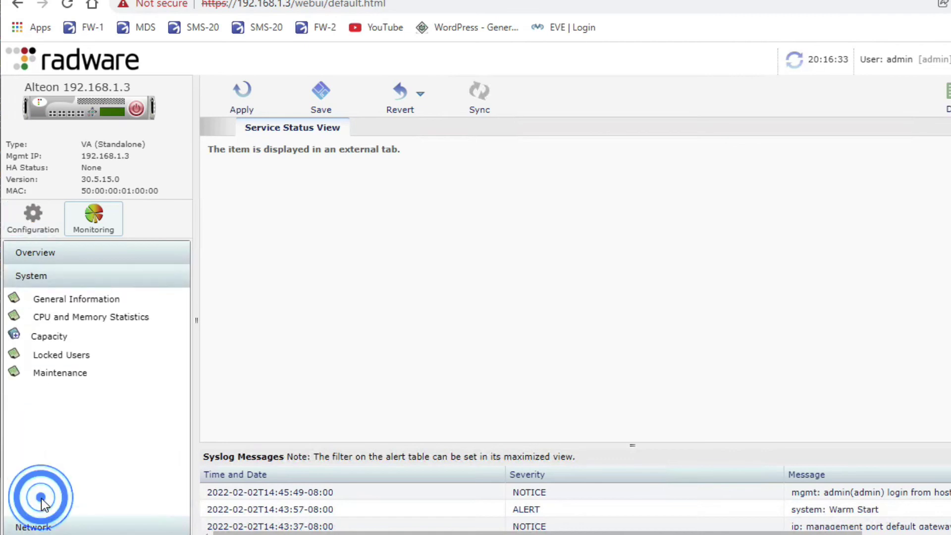
click(69, 304)
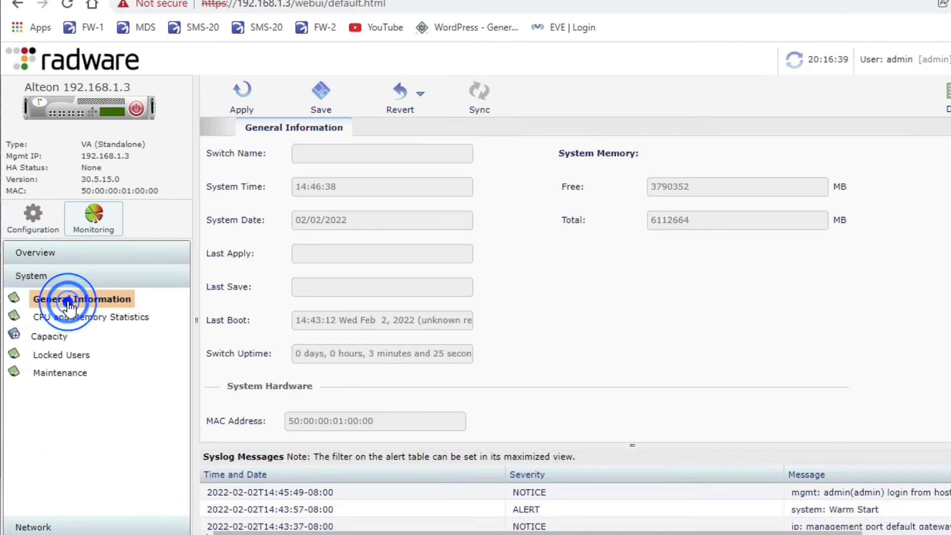
click(300, 154)
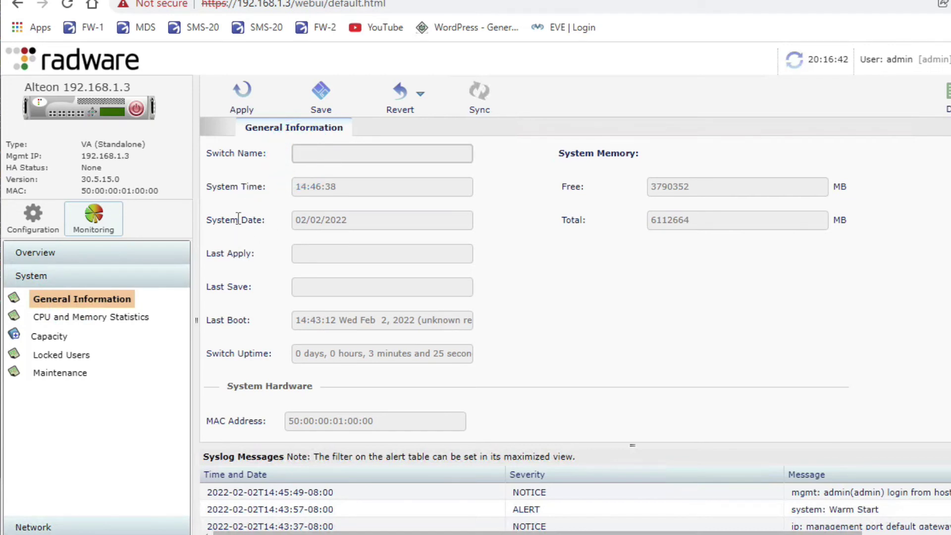
double_click(240, 219)
Step: Check CPU and memory statistics, expand Capacity, open Maintenance, and expand Network monitoring
click(101, 319)
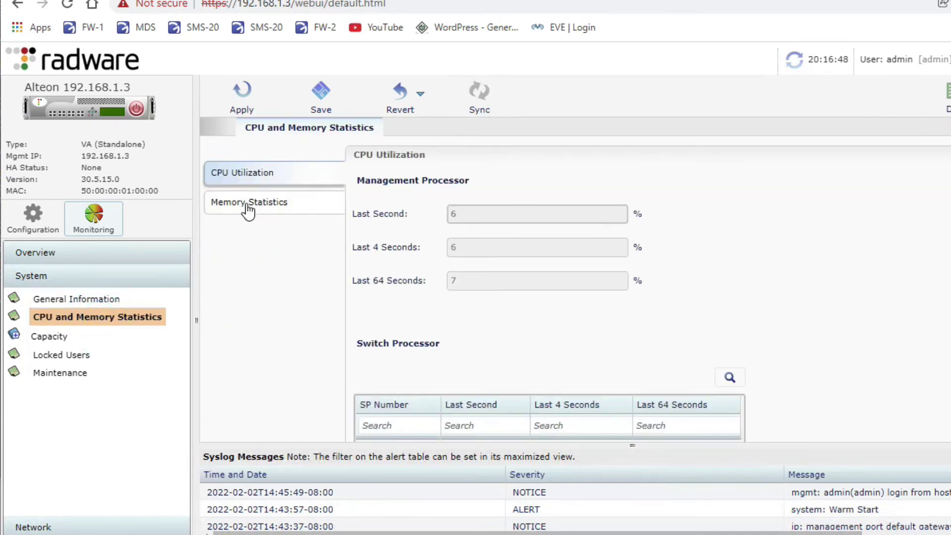
click(247, 207)
click(238, 176)
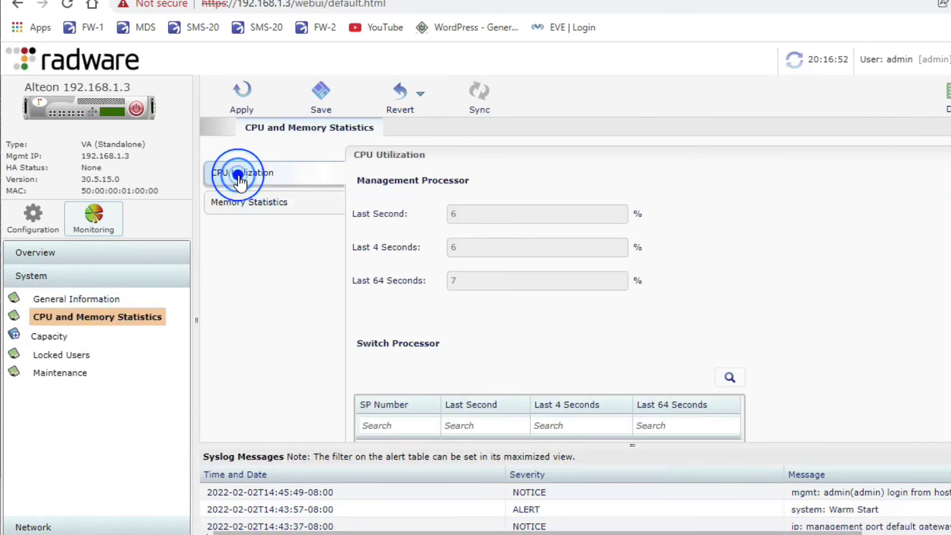
click(64, 338)
click(75, 427)
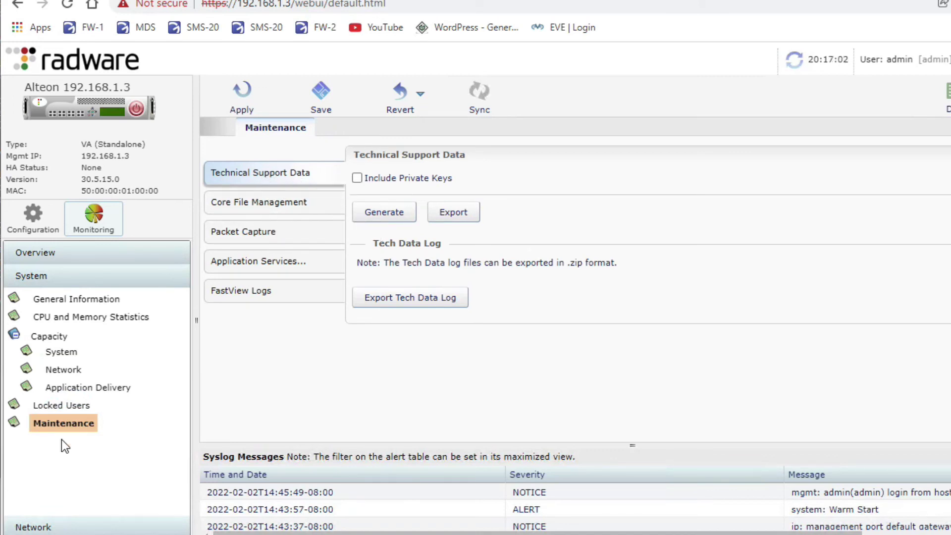
click(54, 527)
Step: Browse Physical Ports, Layer 2 FDB and STG, and Layer 3 gateways, routes and interfaces
click(62, 325)
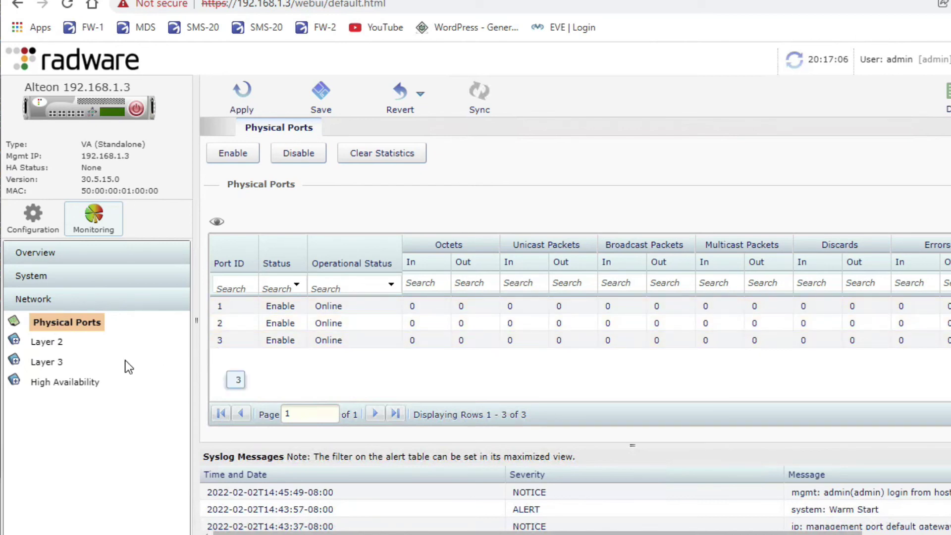
click(63, 343)
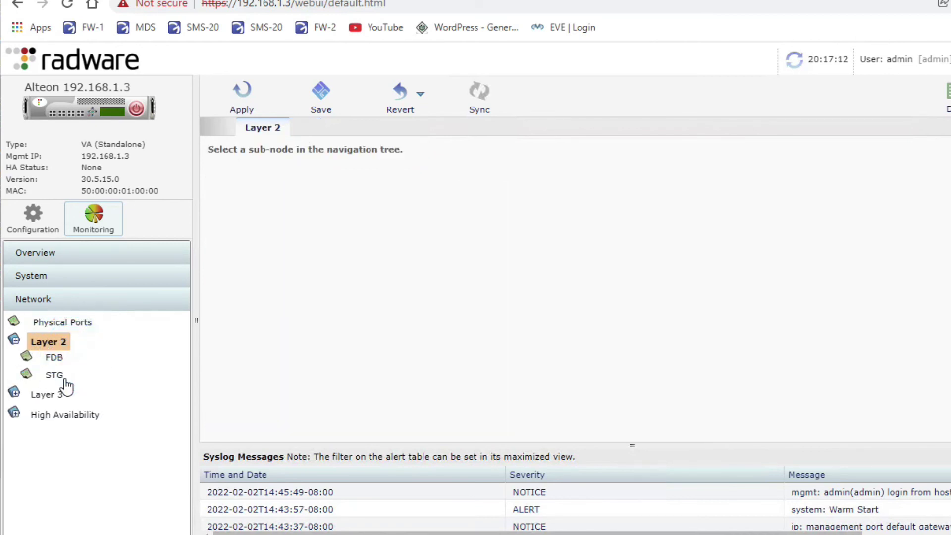
click(58, 359)
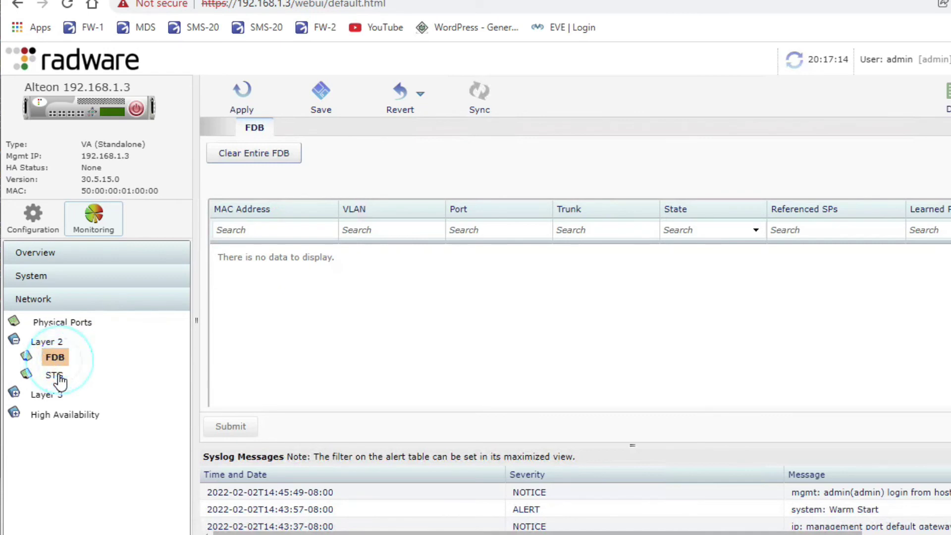
click(55, 375)
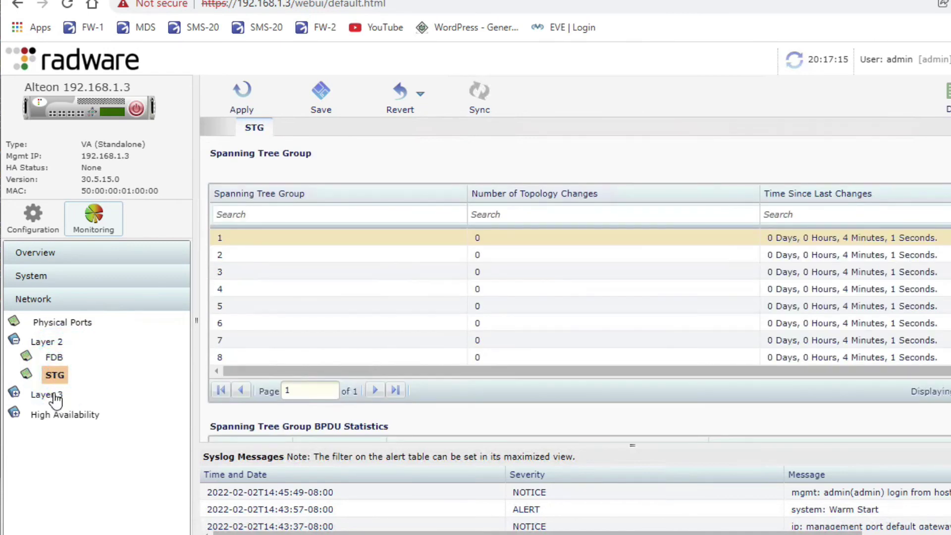
click(55, 395)
click(70, 413)
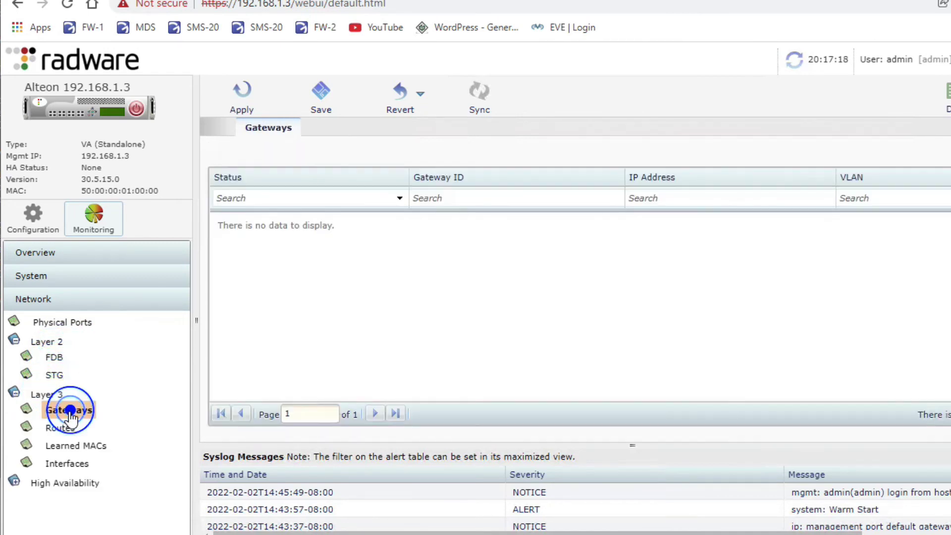
click(67, 428)
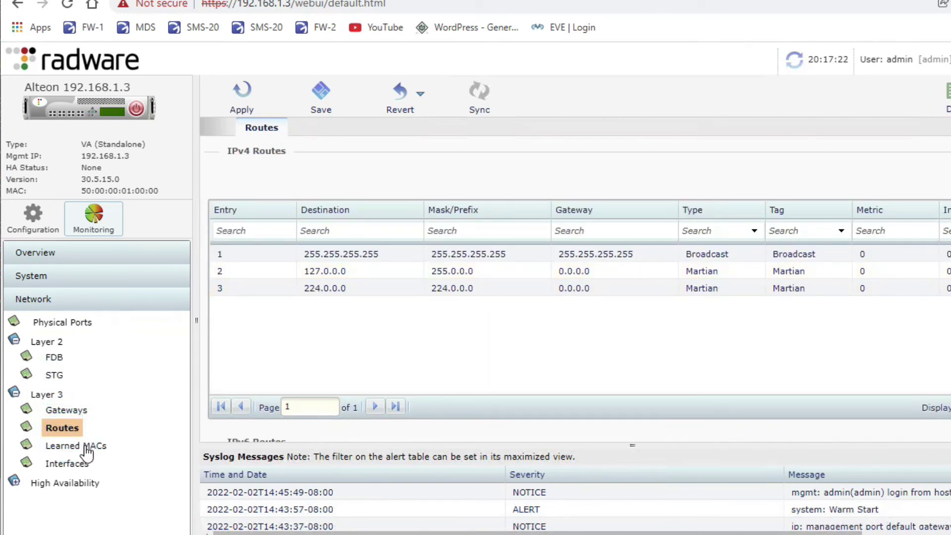
click(82, 469)
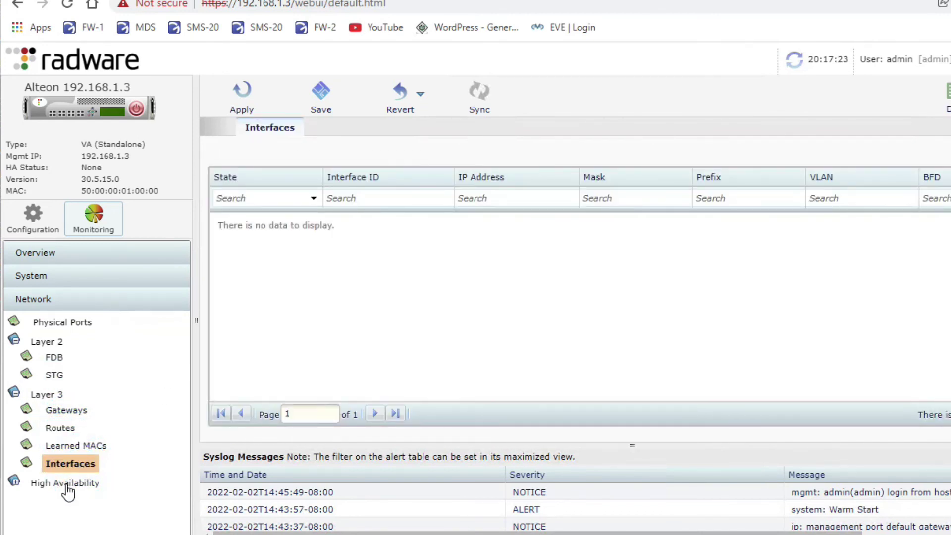
Step: Check High Availability Sync Status, then switch to the Configuration section
click(67, 486)
click(70, 500)
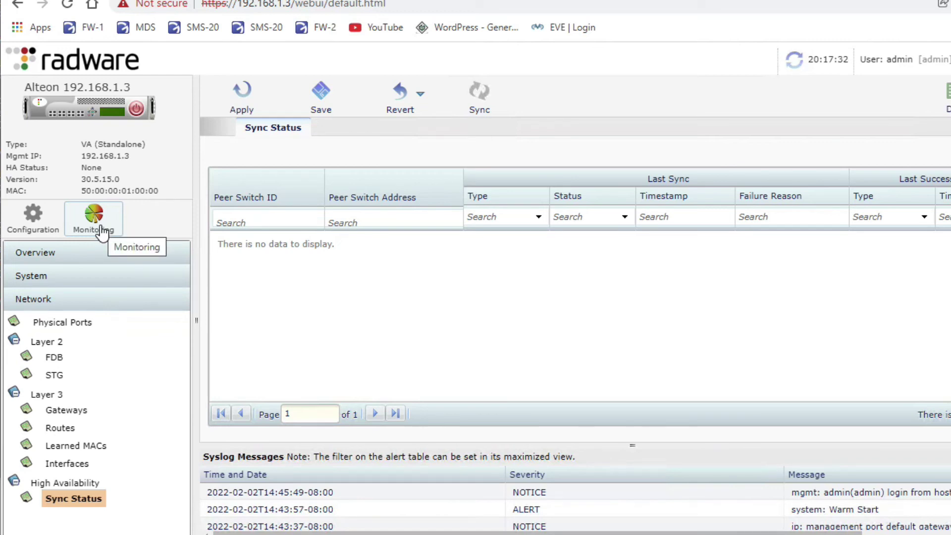
click(96, 224)
click(28, 232)
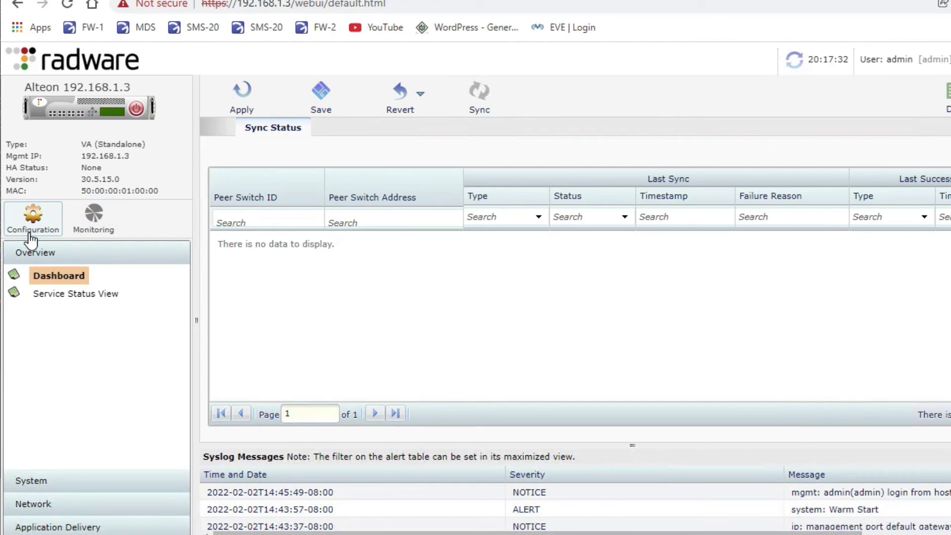
Step: Open Management Ports settings, toggle IP assignment to Manual and back to DHCP
click(44, 480)
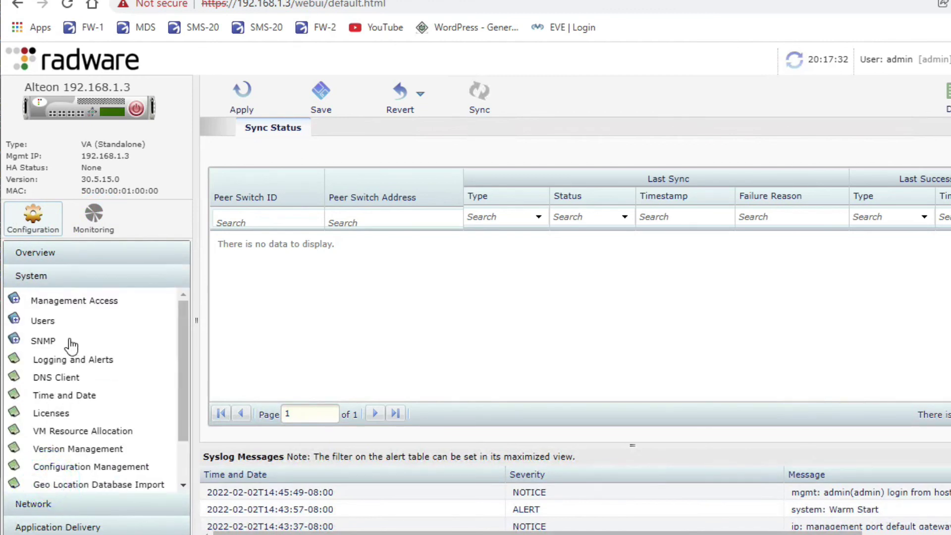
click(74, 301)
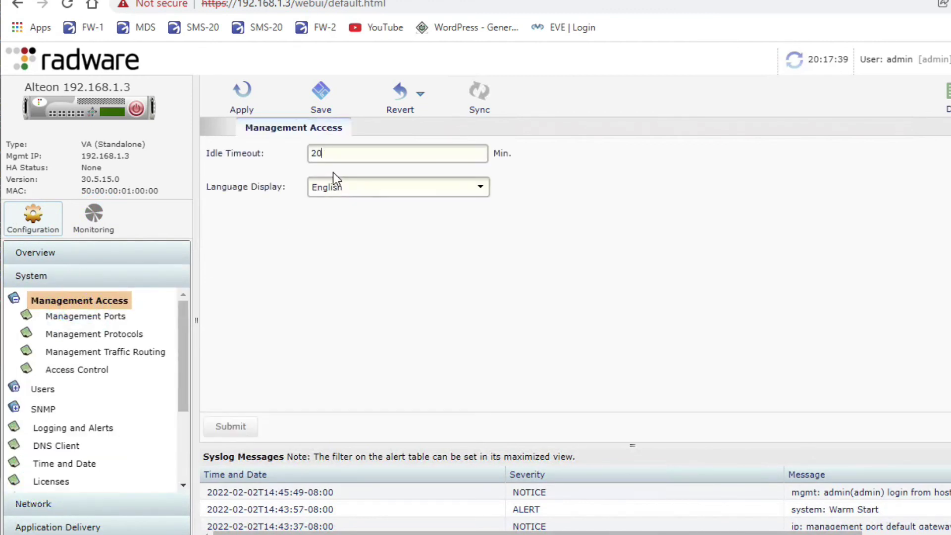
click(91, 317)
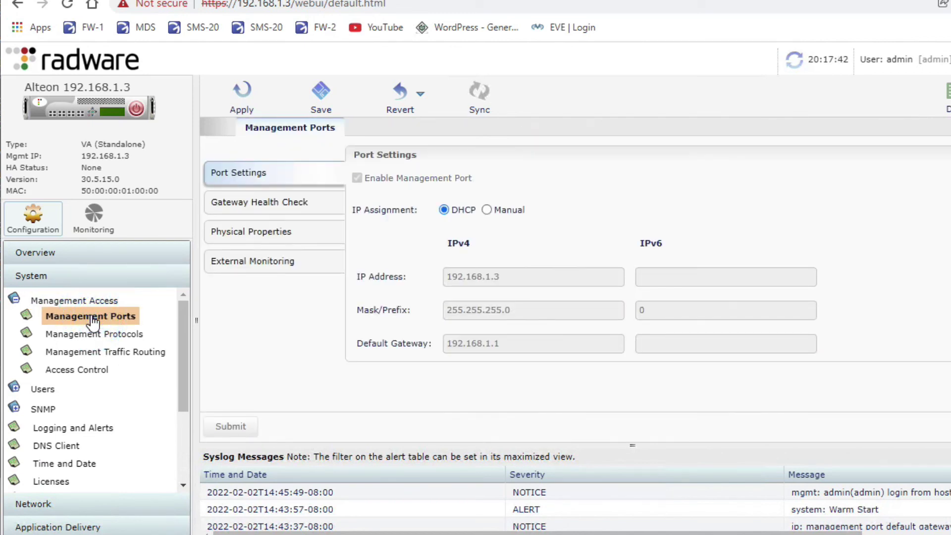
click(487, 210)
click(451, 212)
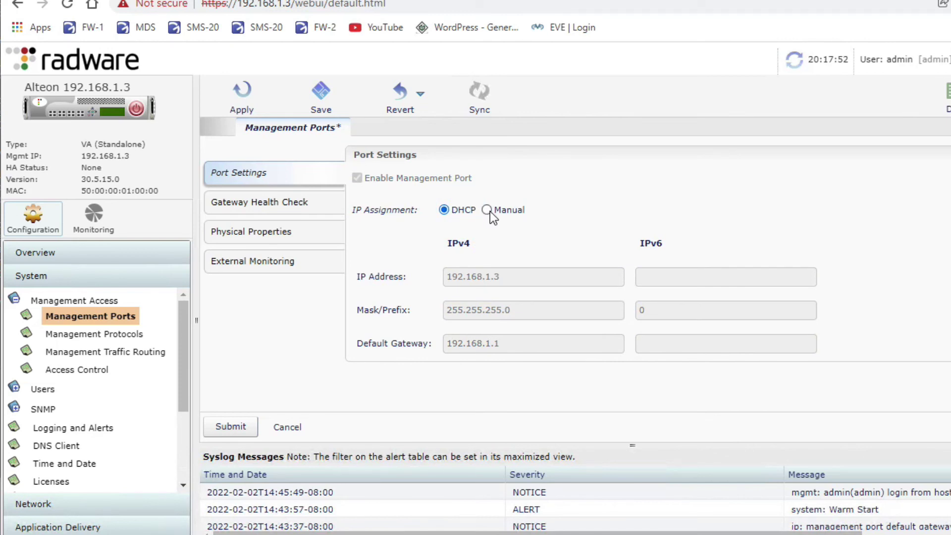
drag(513, 277, 428, 276)
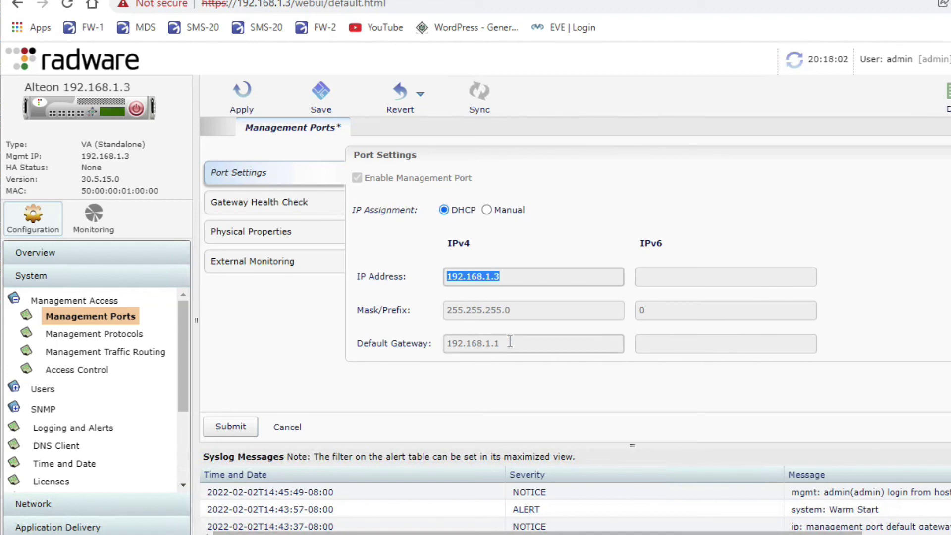
drag(508, 342, 439, 336)
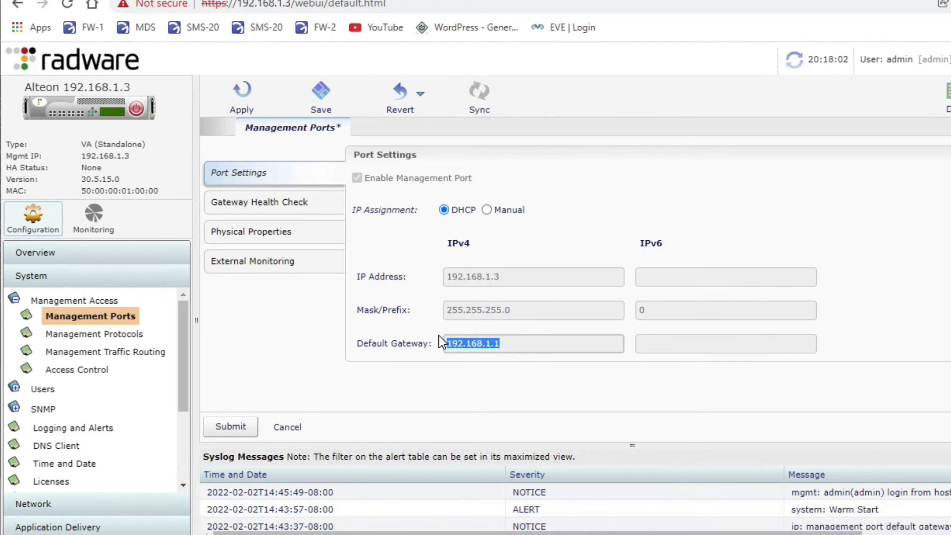
Step: Discard the unsubmitted Management Ports edits and open the Users settings
click(104, 333)
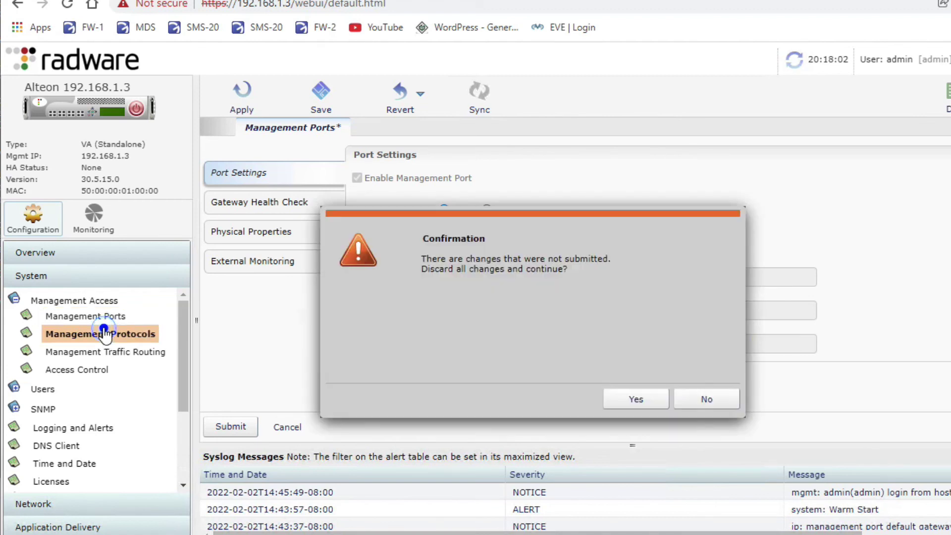
click(719, 398)
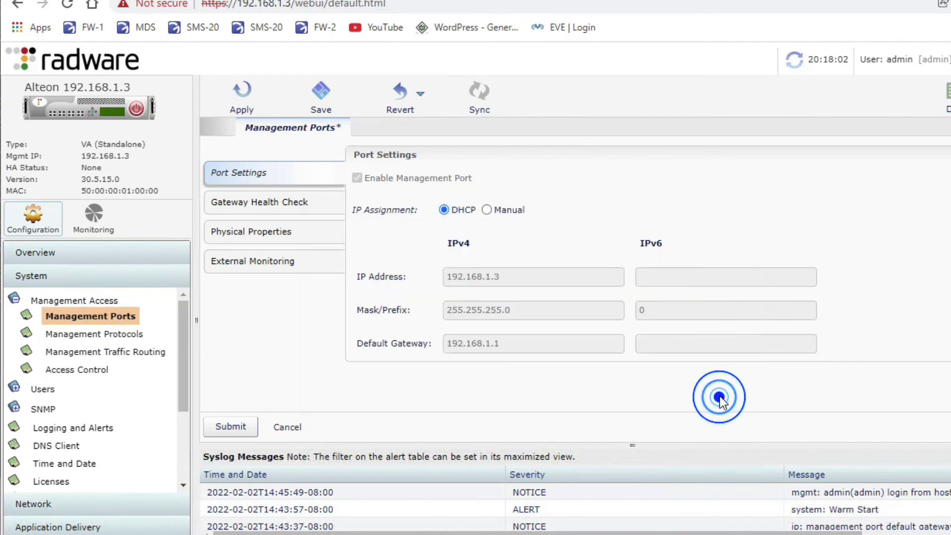
click(49, 389)
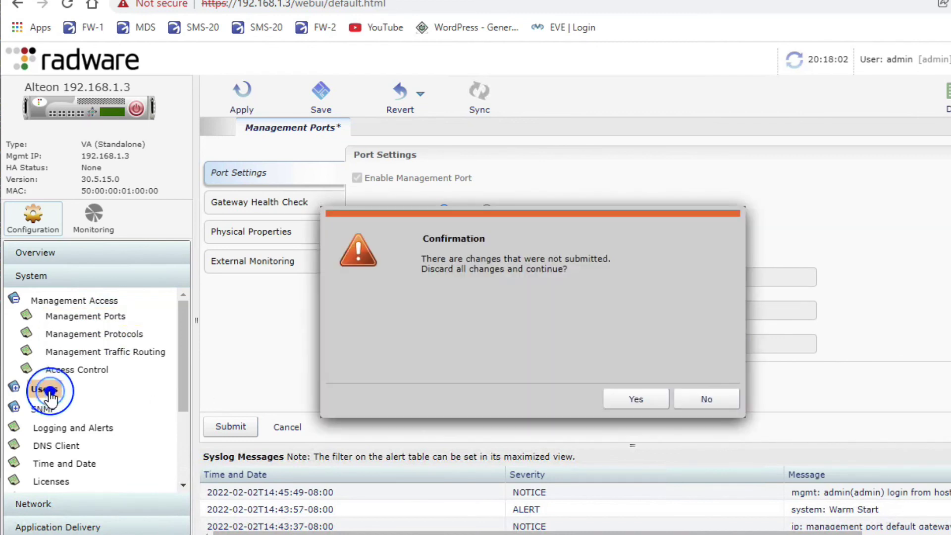
click(657, 400)
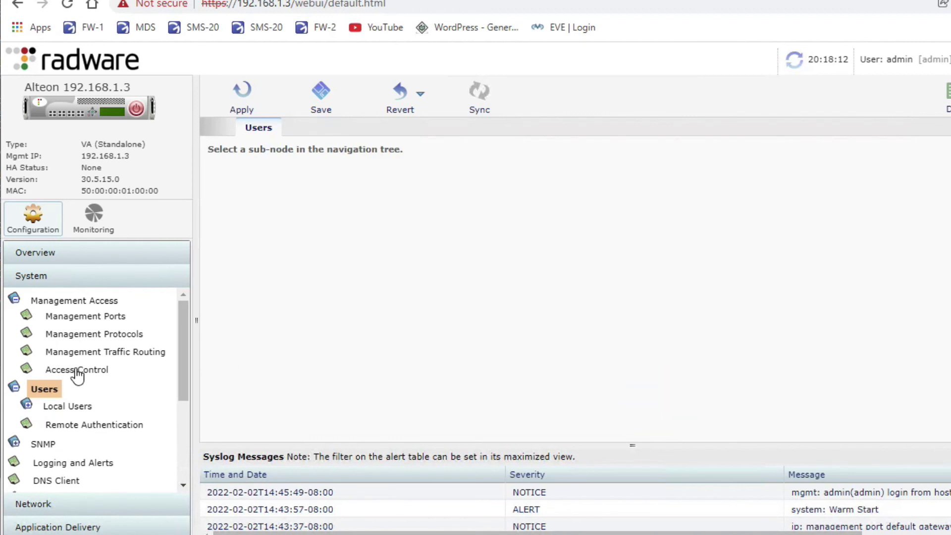
Step: Look over the SNMP settings and the Logging and Alerts settings
scroll(102, 368, down, 1)
click(56, 277)
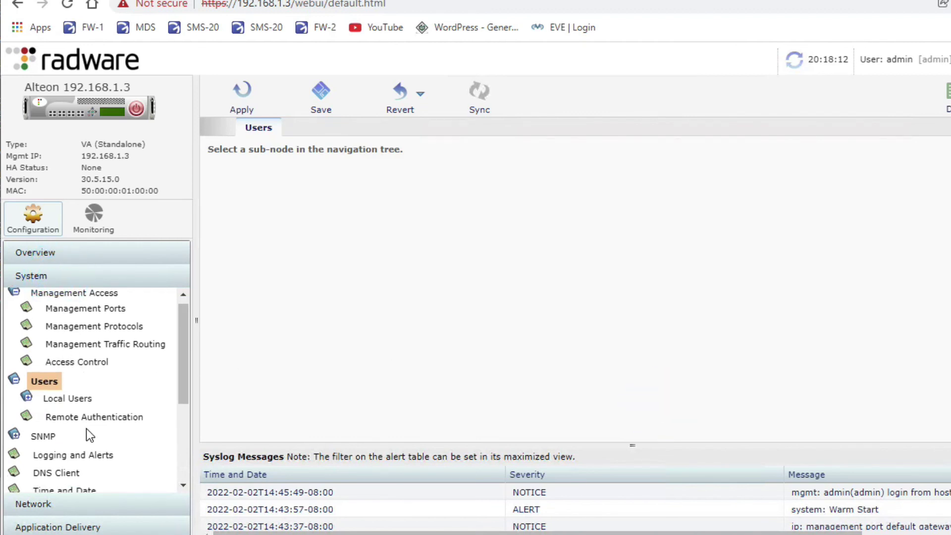
scroll(87, 429, down, 2)
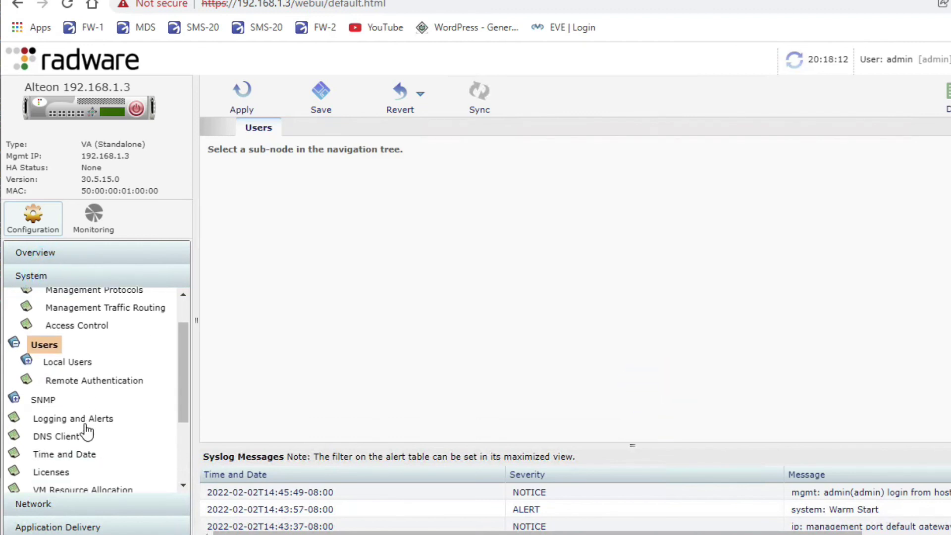
click(45, 399)
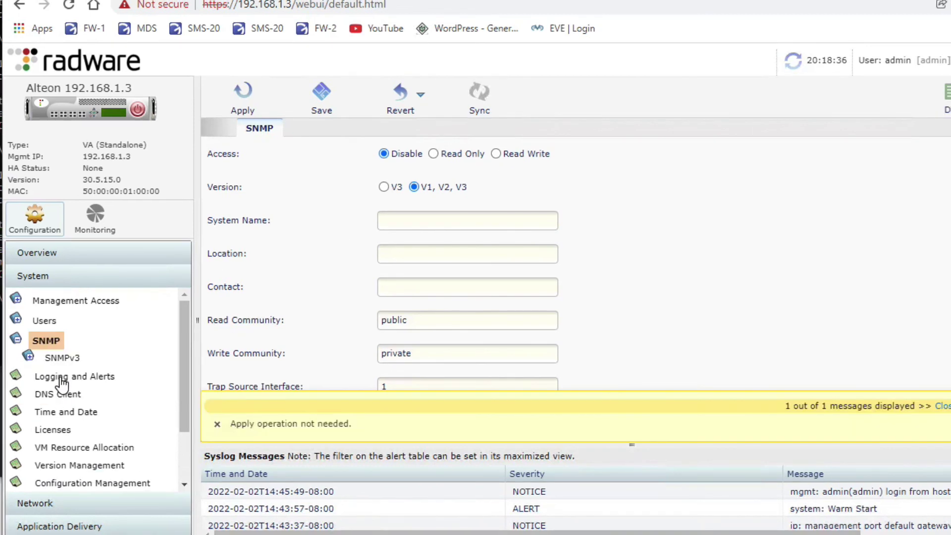
click(59, 377)
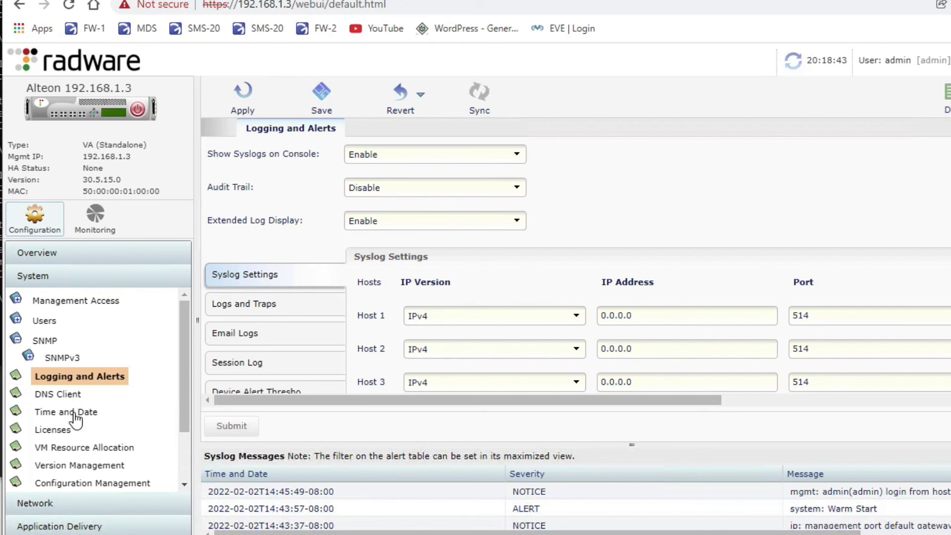
Step: Open Memory Management settings and collapse the SNMPv3 item under SNMP
scroll(72, 446, down, 2)
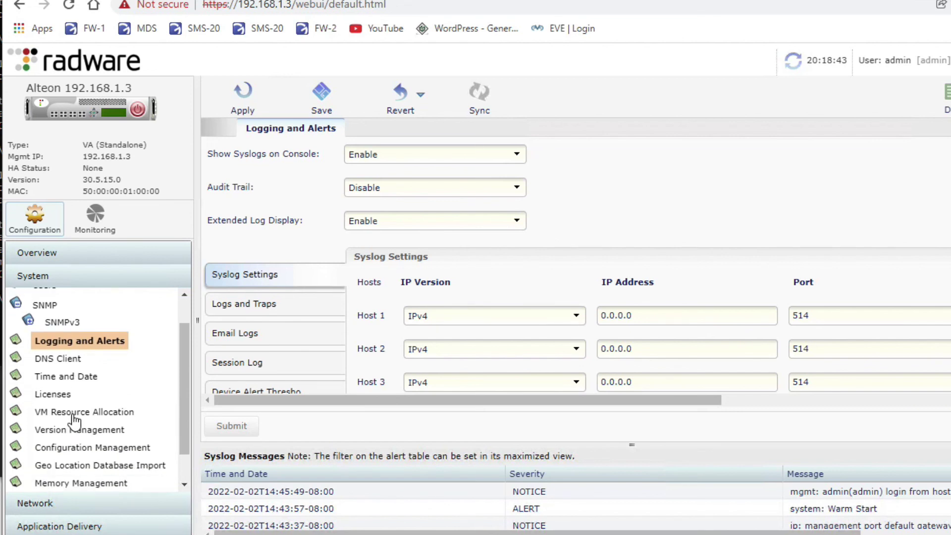
scroll(77, 452, down, 2)
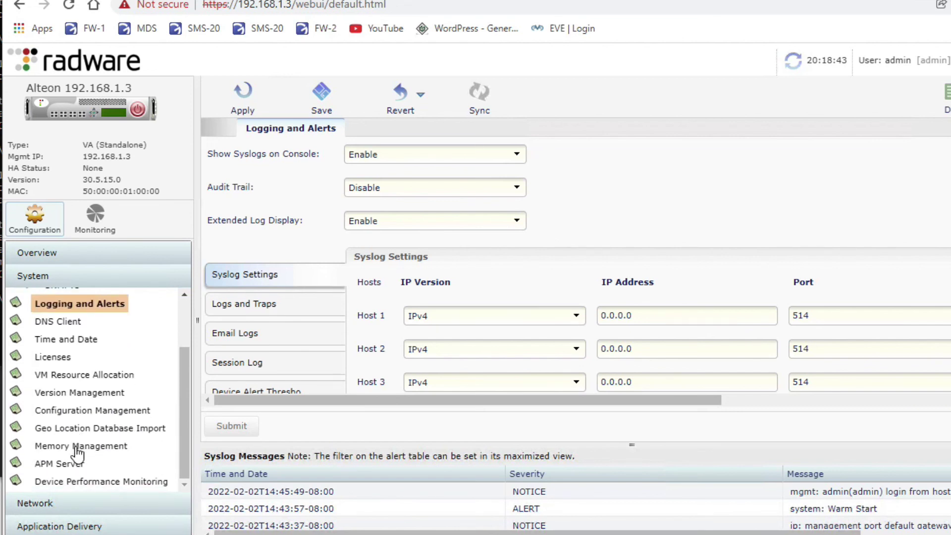
click(77, 447)
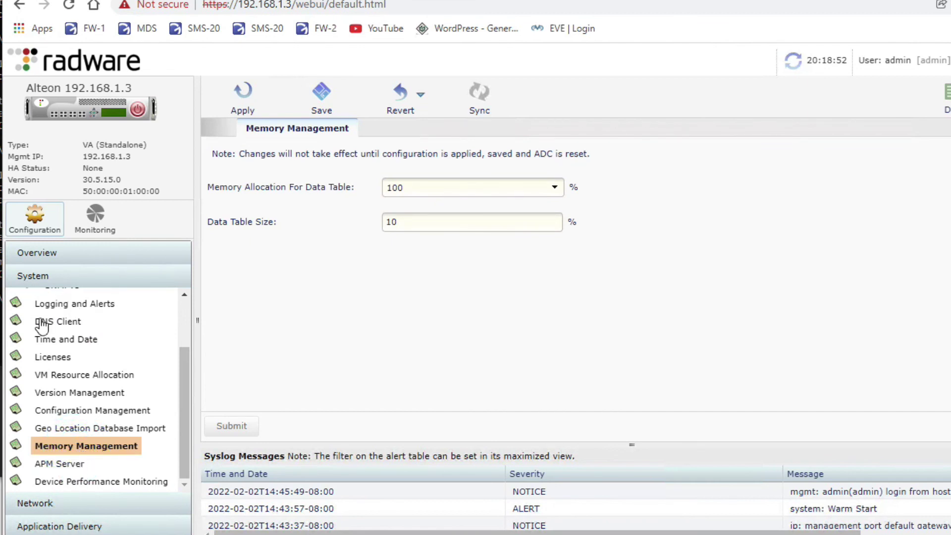
scroll(45, 322, up, 3)
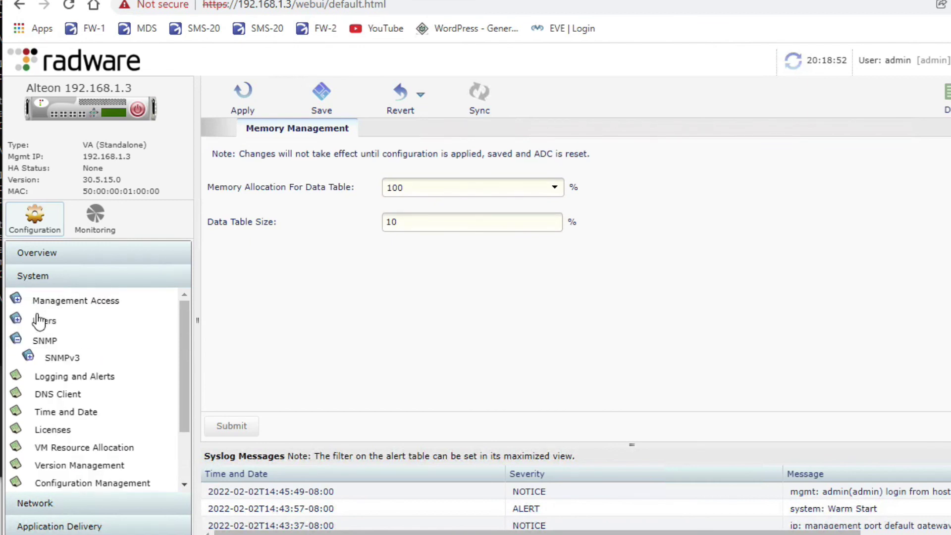
click(17, 340)
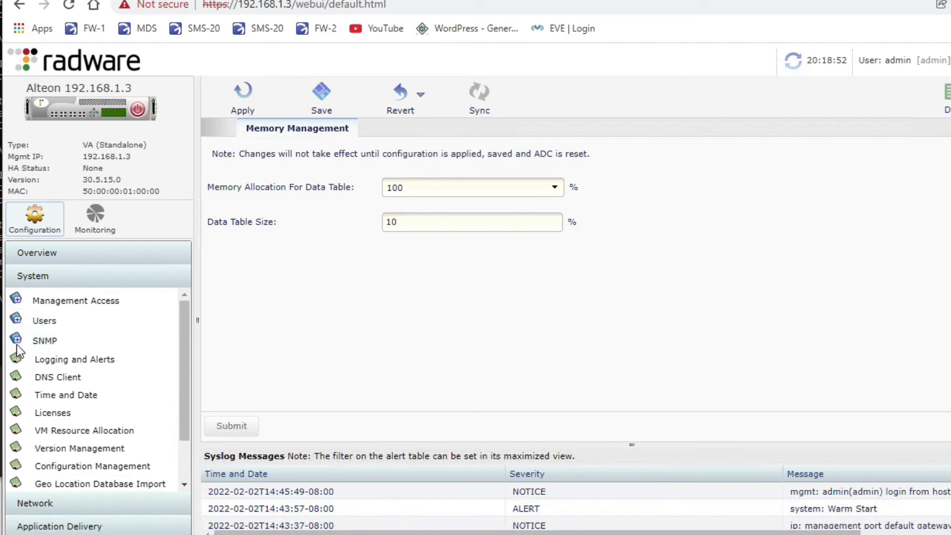
scroll(15, 394, down, 2)
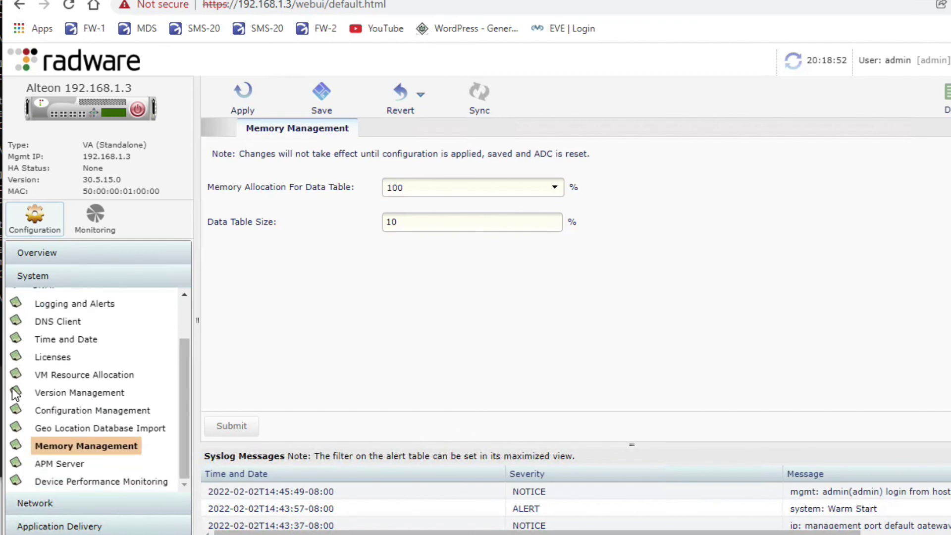
Step: Browse Network Physical Ports, Port Settings, Port Mirroring, Layer 2 and Port Trunking pages
click(30, 505)
click(60, 325)
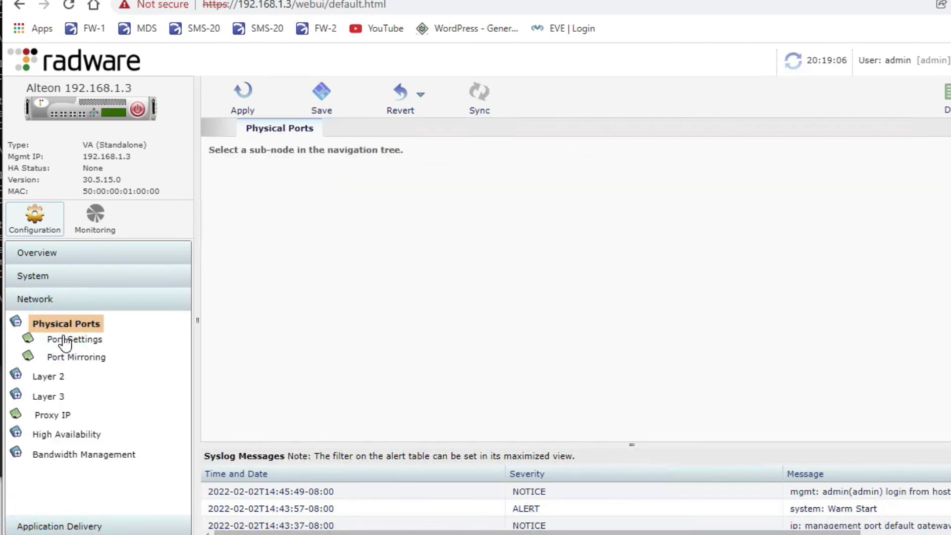
click(66, 341)
click(70, 355)
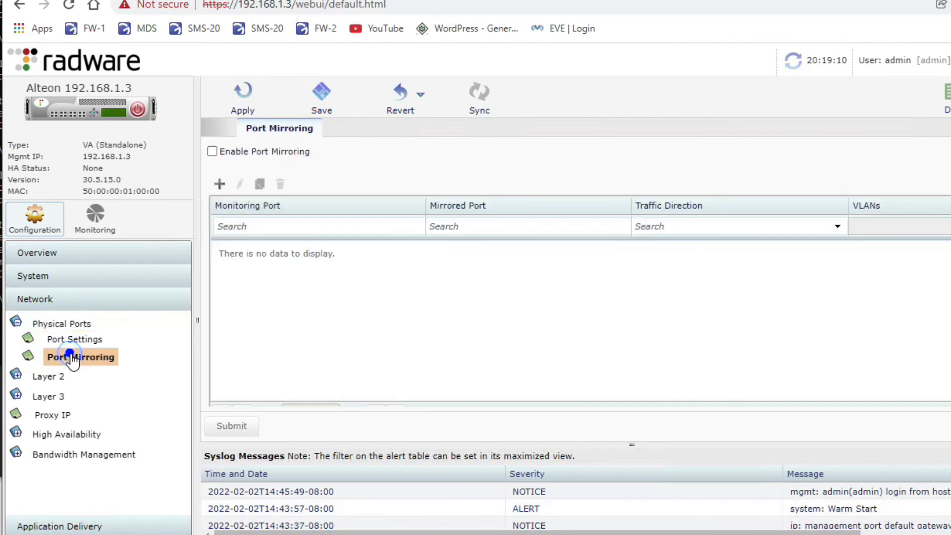
click(58, 378)
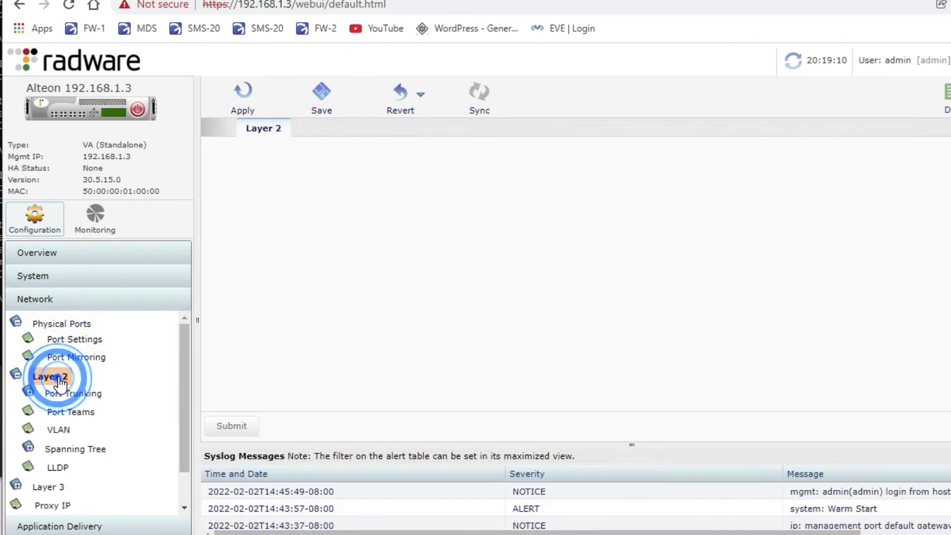
click(67, 393)
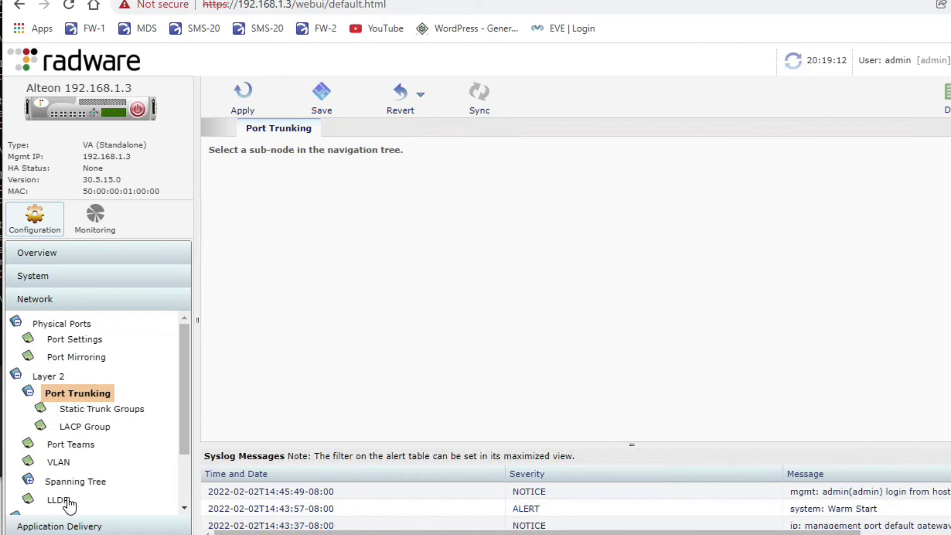
scroll(70, 504, down, 2)
scroll(48, 382, up, 2)
click(16, 322)
click(48, 342)
scroll(31, 435, down, 1)
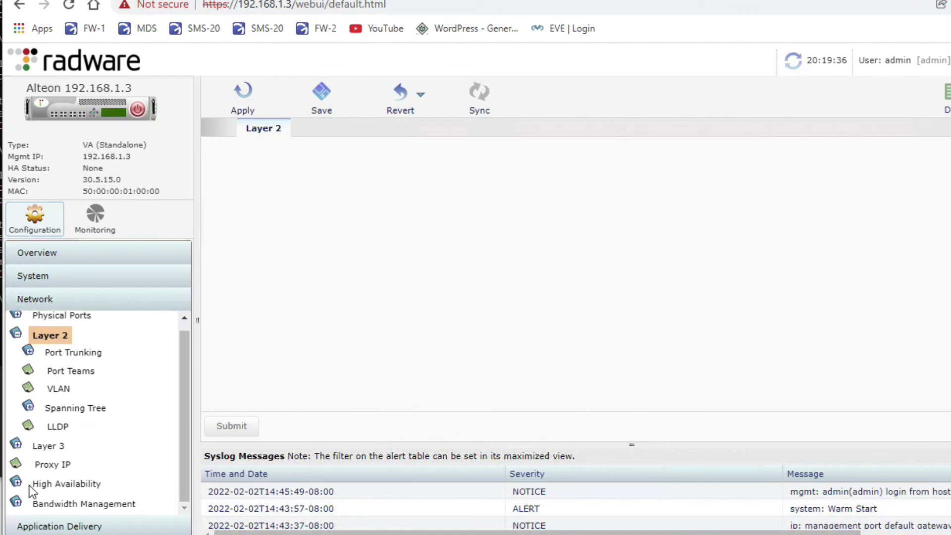
Step: Expand Application Delivery and view the empty Virtual Services list
click(55, 527)
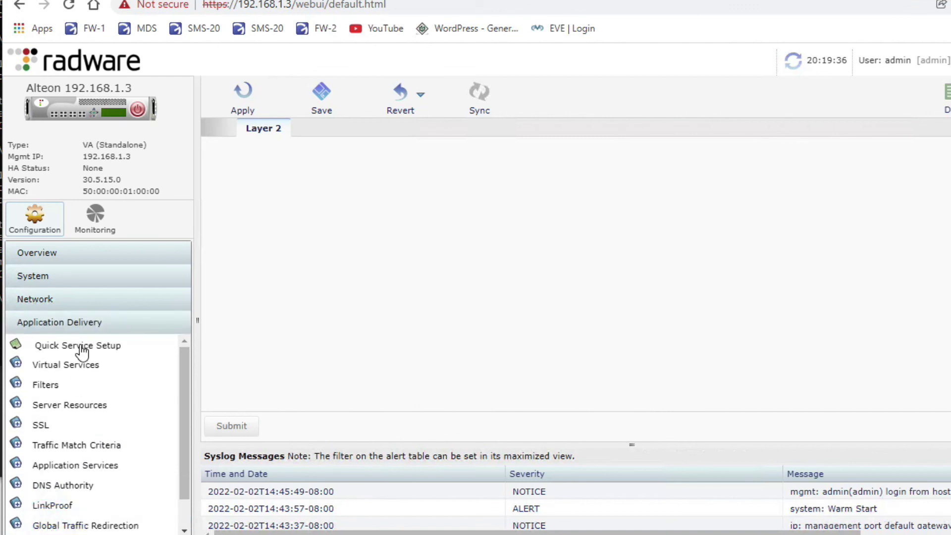
click(78, 365)
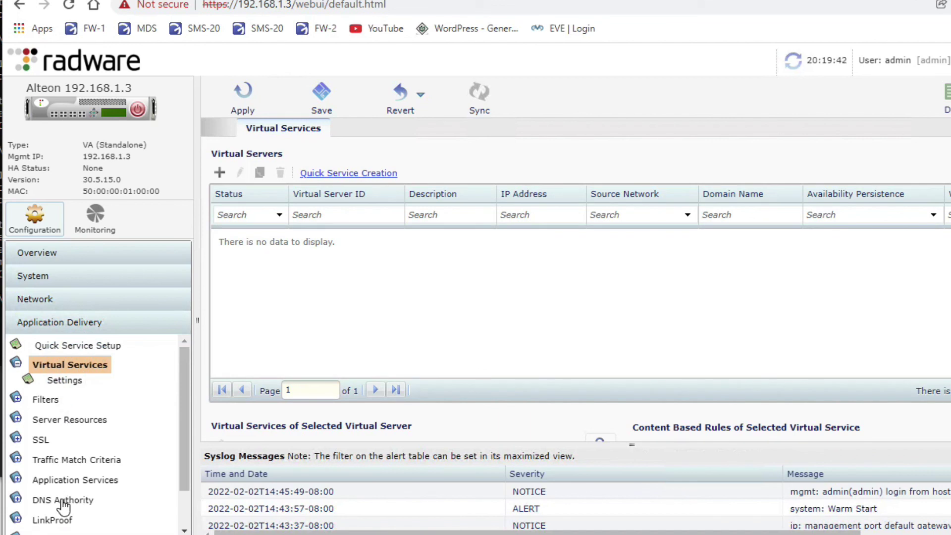
scroll(62, 504, down, 2)
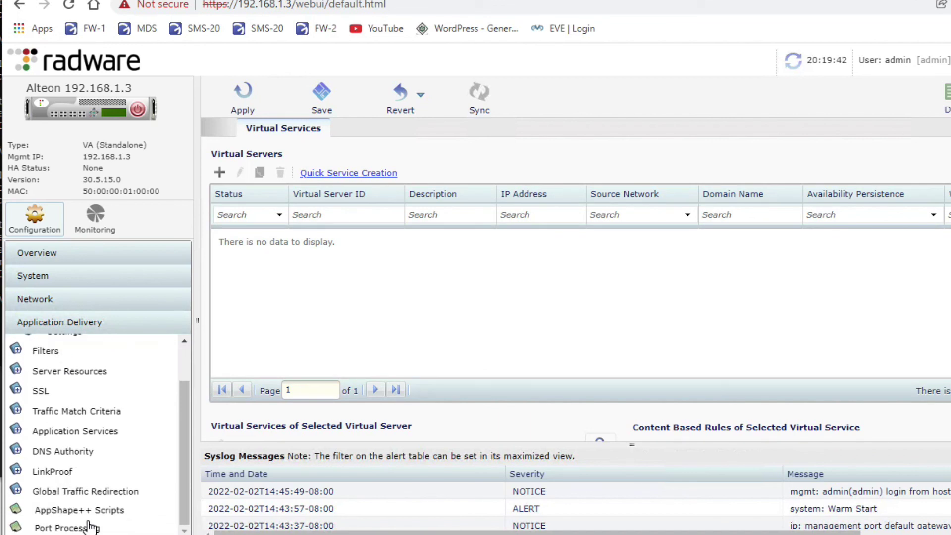
scroll(99, 418, up, 2)
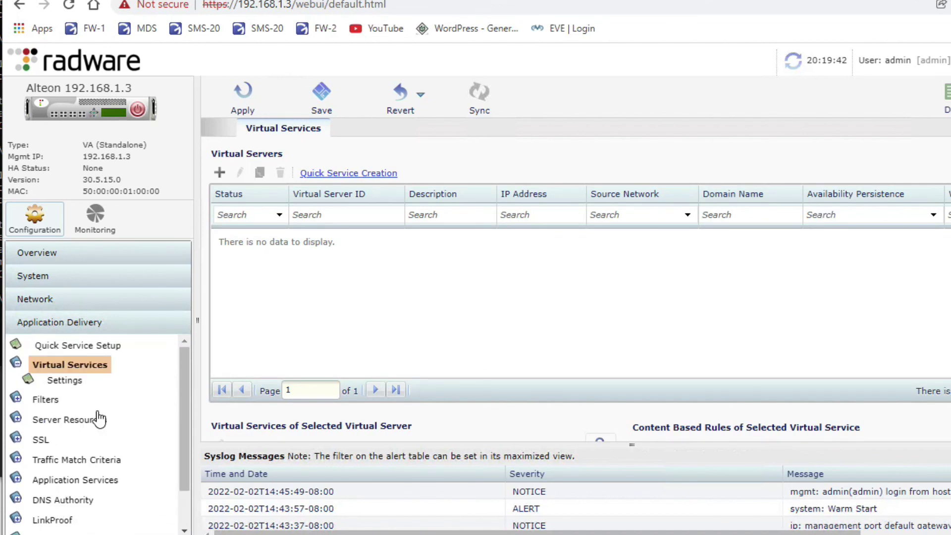